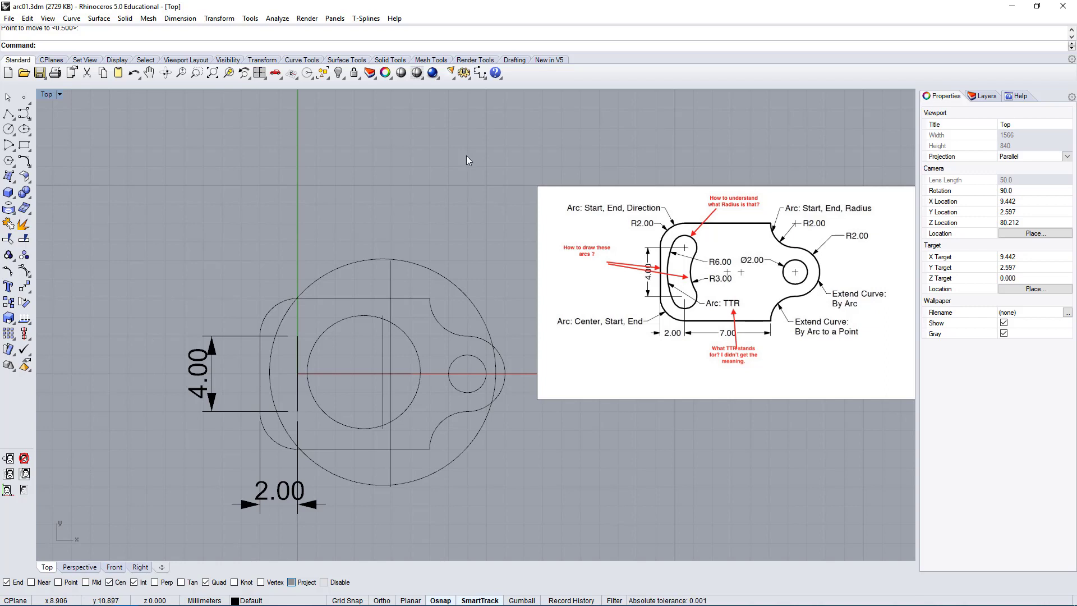
Add radius dimensions to the large circle and to the medium circle inside it, placing both above the outline.
click(514, 60)
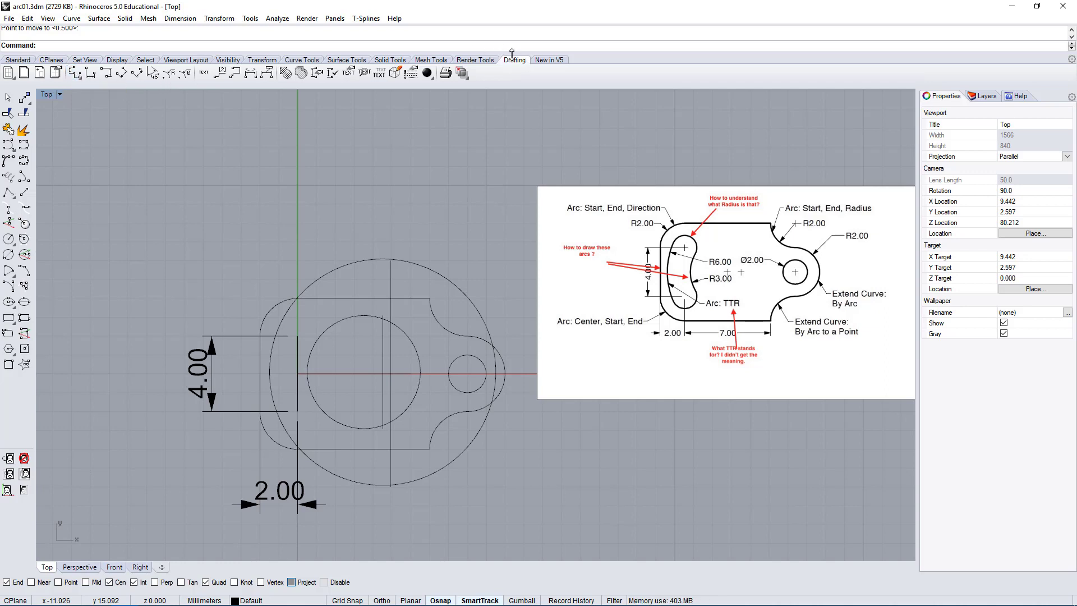
click(168, 75)
click(347, 268)
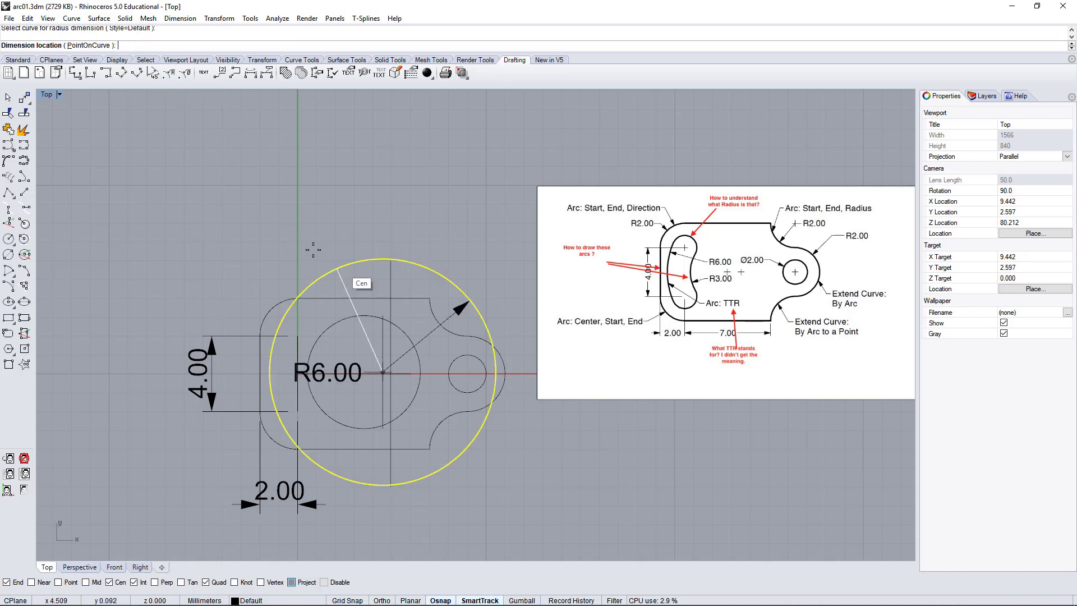
click(211, 224)
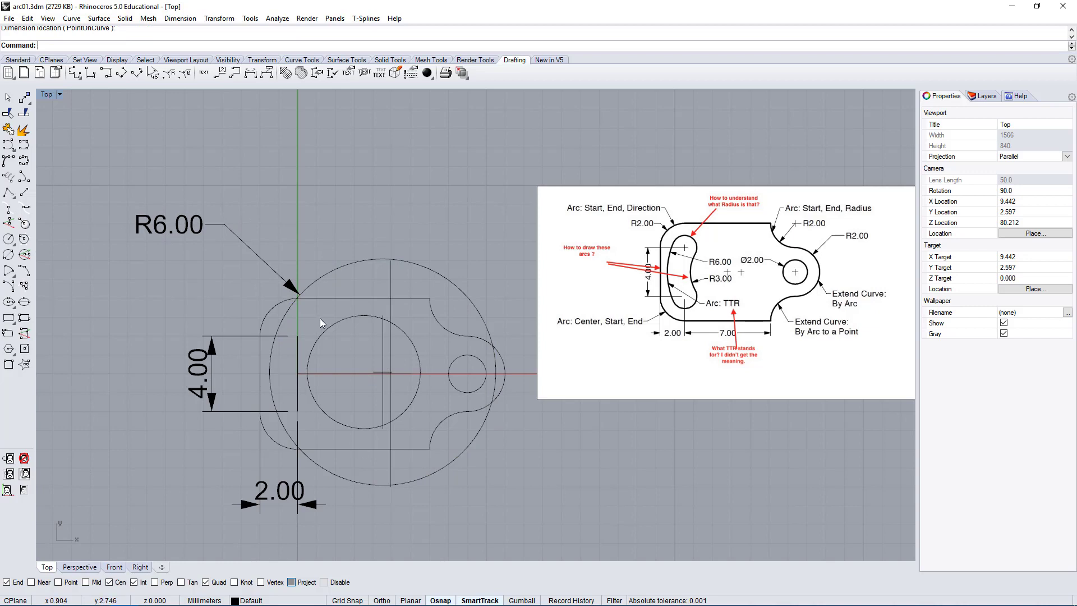
key(Return)
click(362, 313)
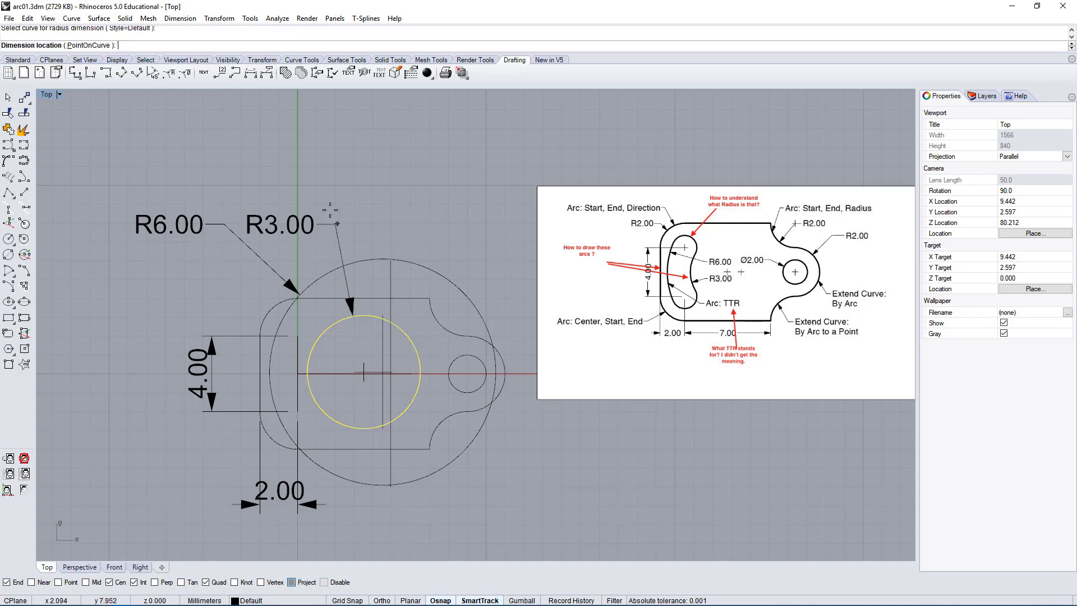
click(335, 177)
Delete the radius dimensions of the large and medium circles.
click(287, 181)
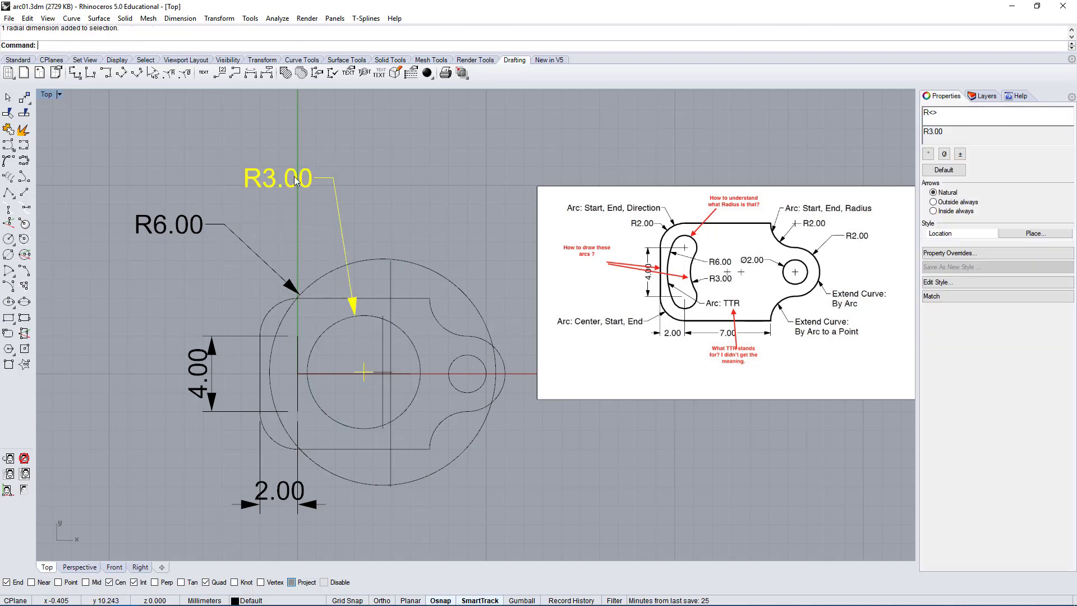
click(171, 226)
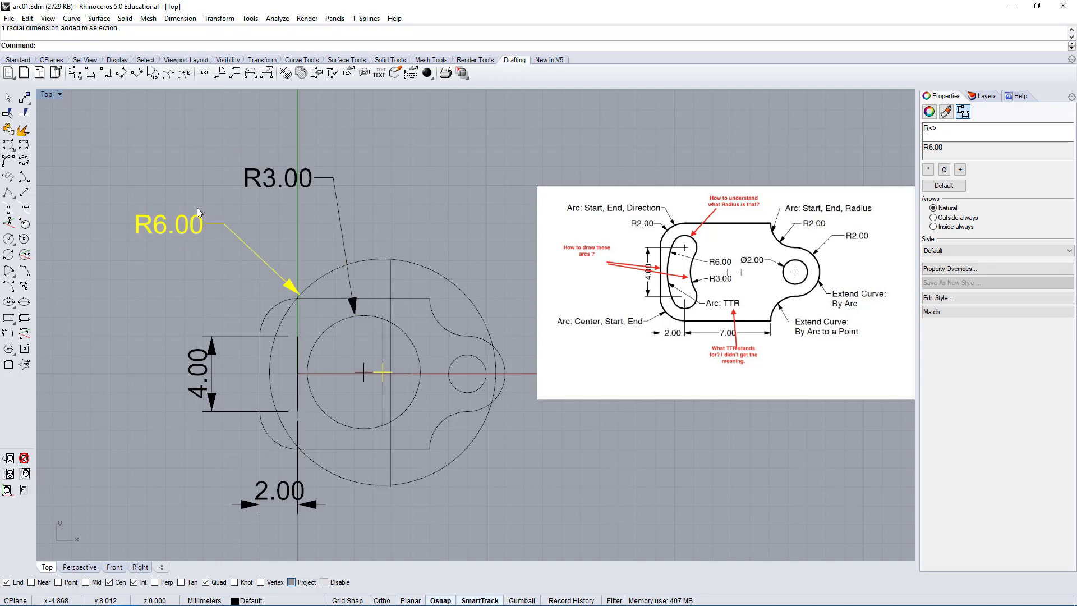
drag(322, 140, 108, 245)
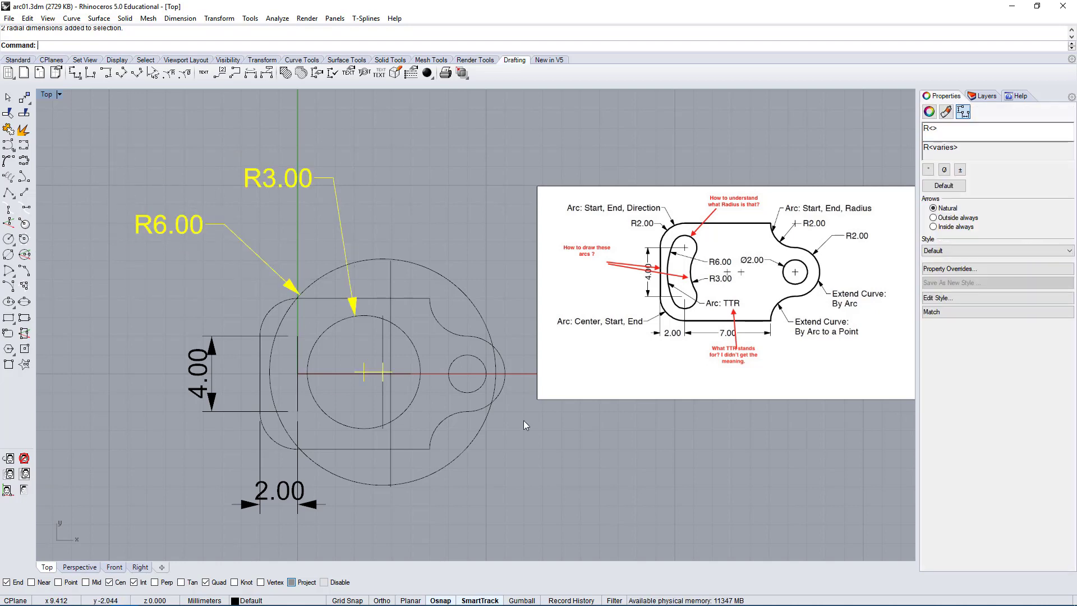
key(Delete)
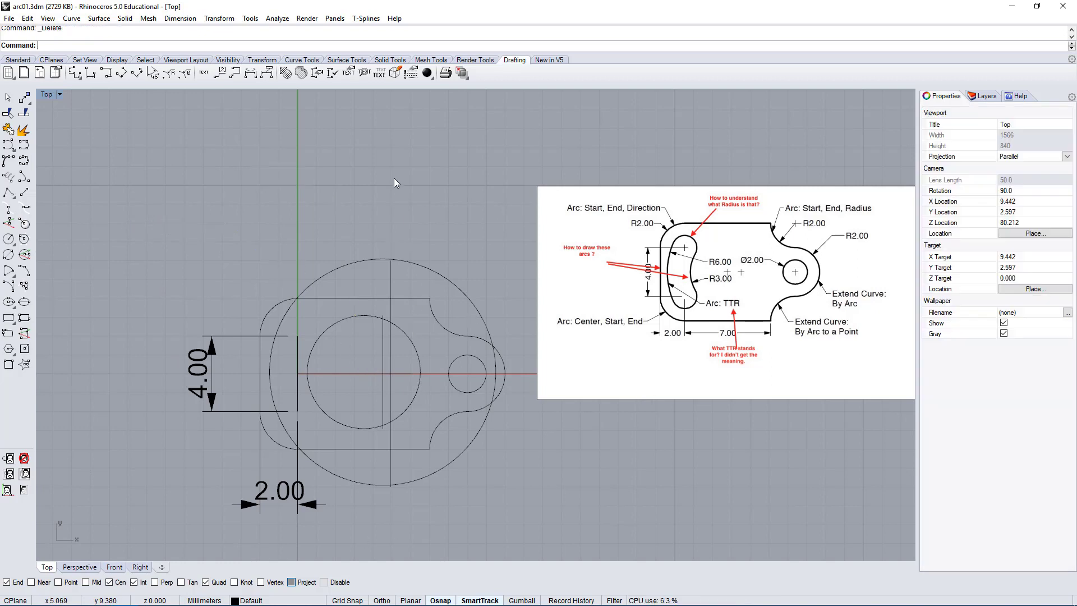
right_drag(422, 298, 380, 268)
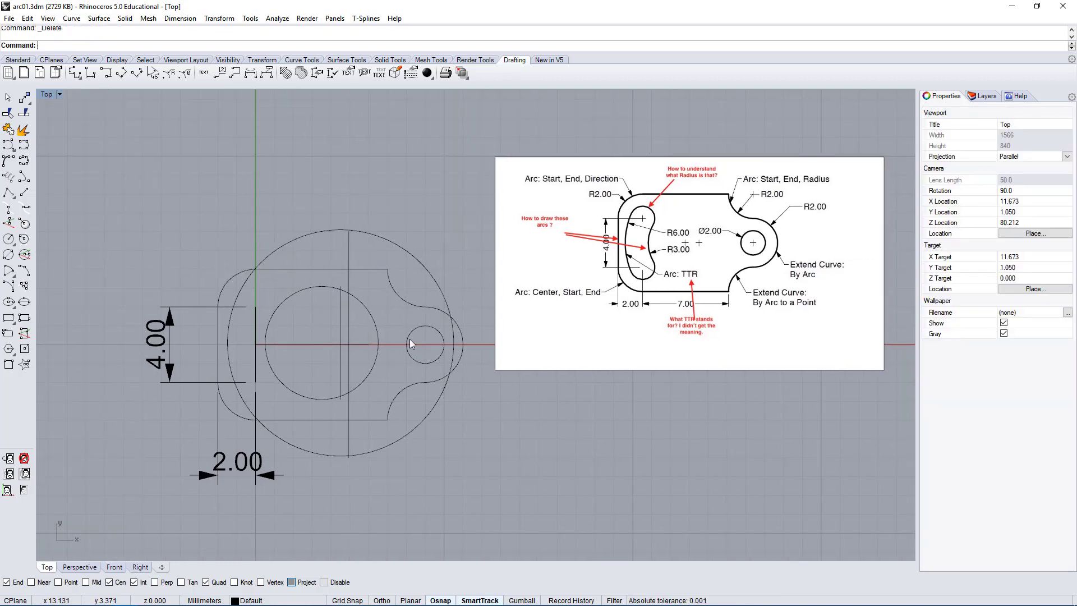
click(290, 296)
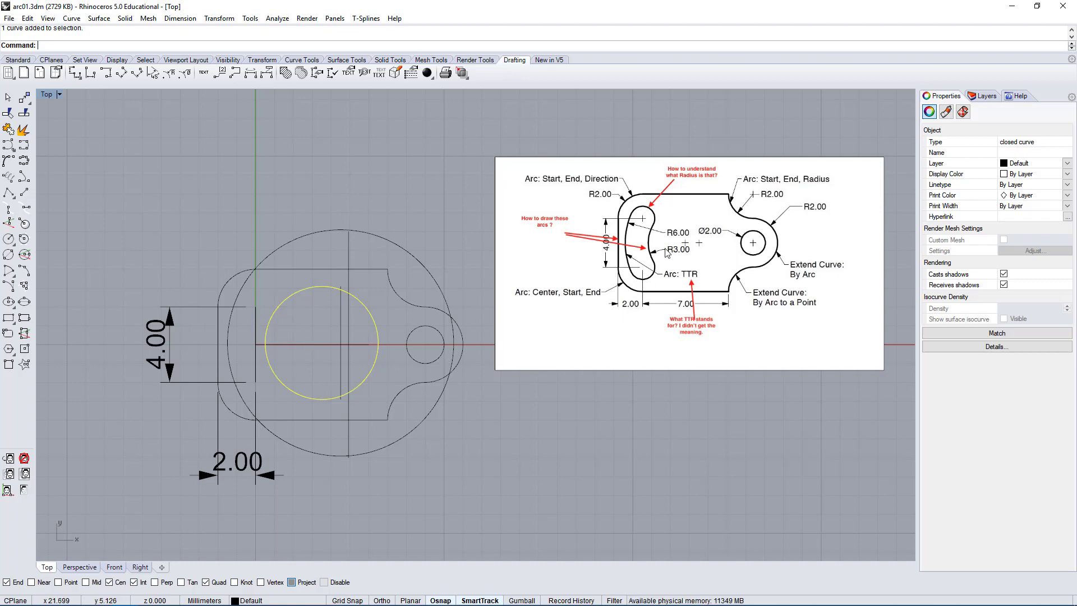
scroll(666, 254, up, 3)
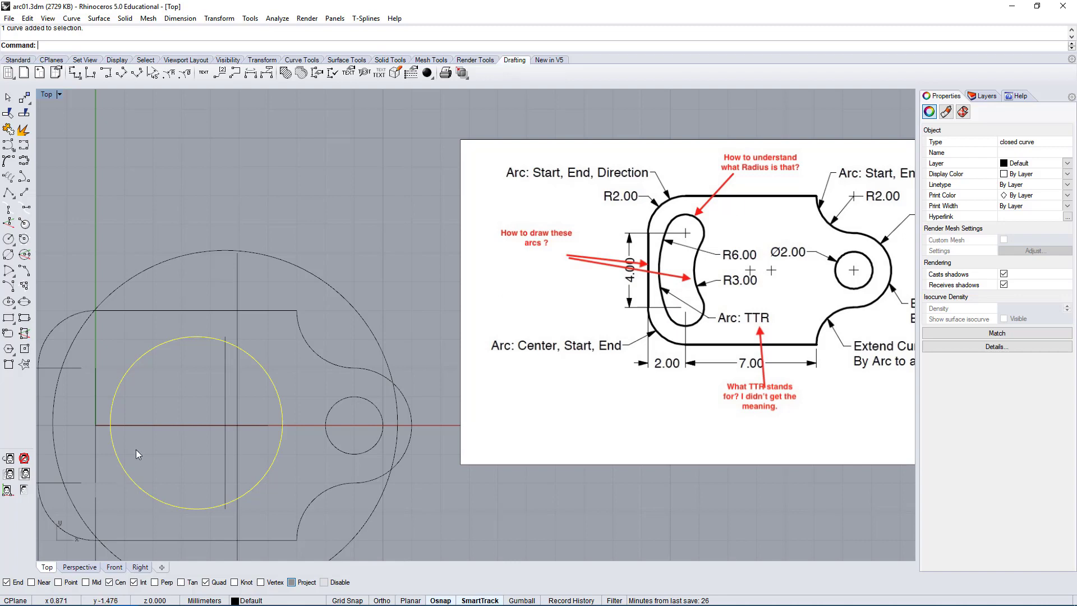
right_drag(148, 431, 209, 431)
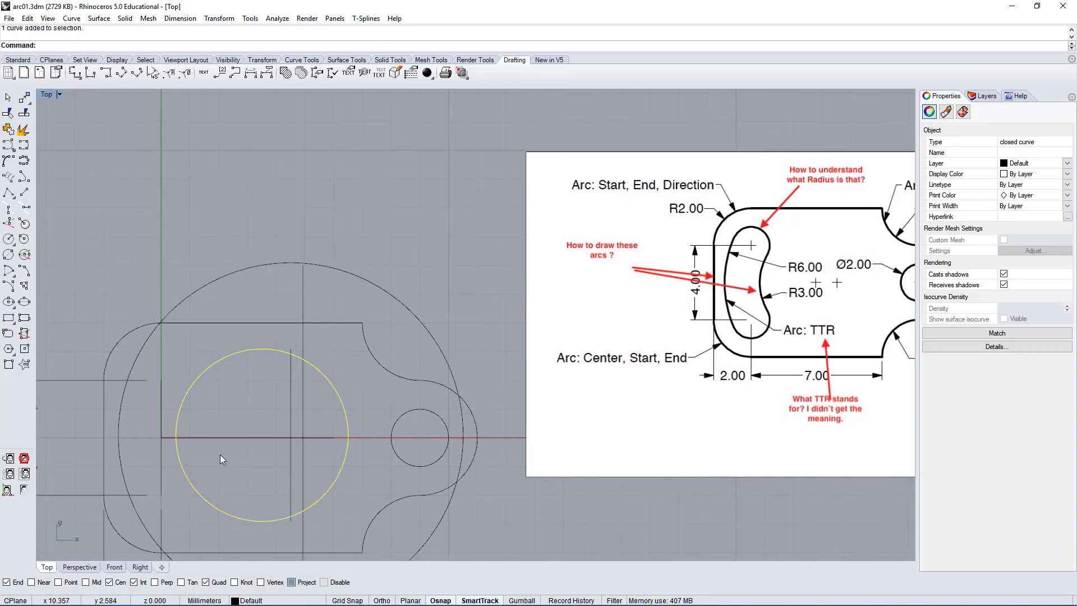
right_drag(314, 415, 443, 328)
click(153, 348)
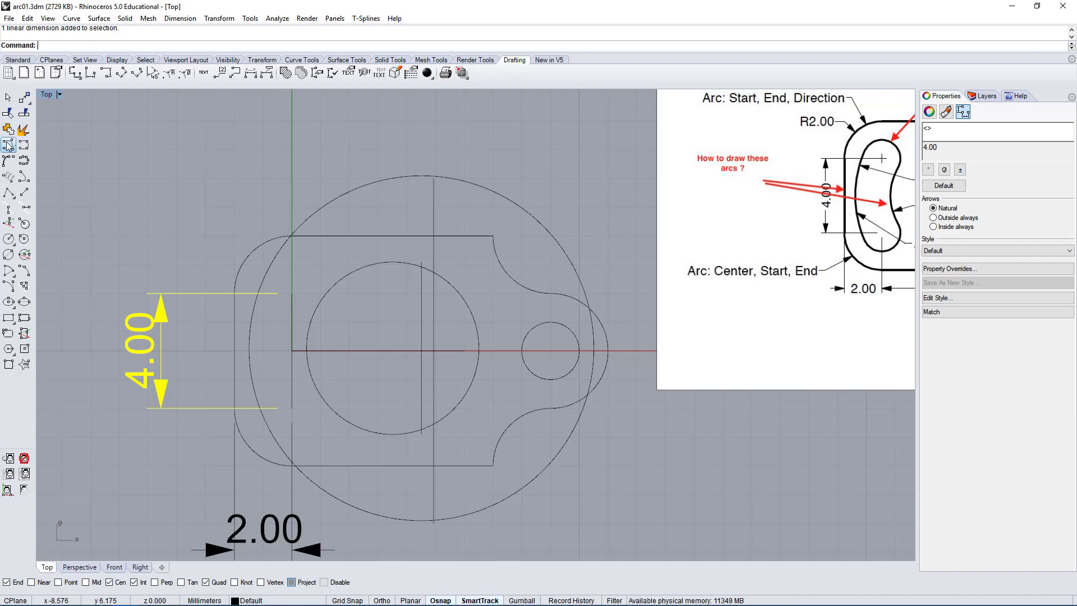
Try a circle centred on the slot's upper centre point and switch off the Center object snap.
click(17, 60)
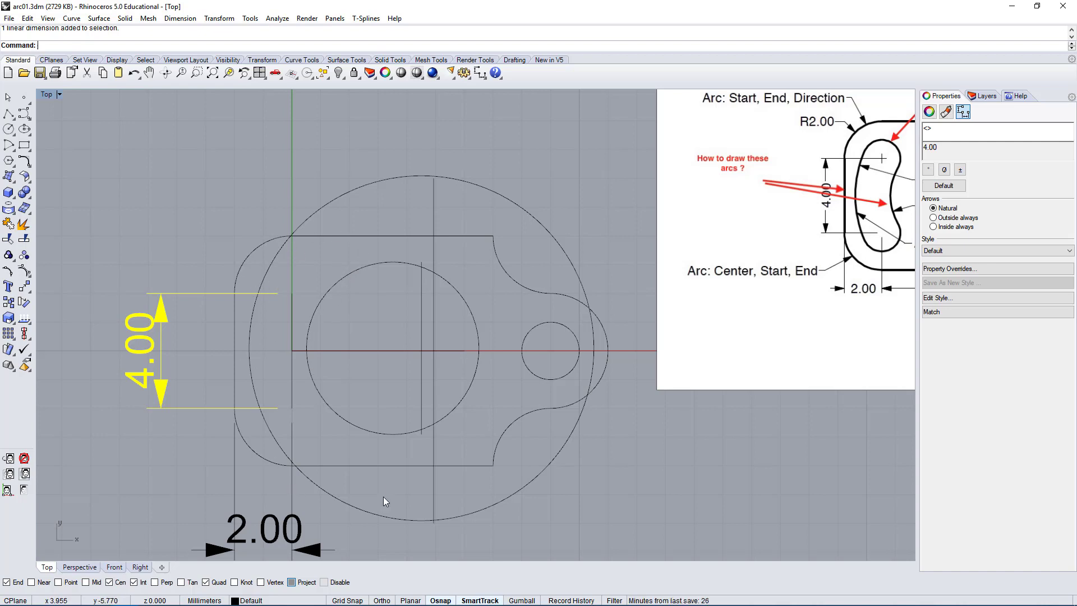
click(9, 129)
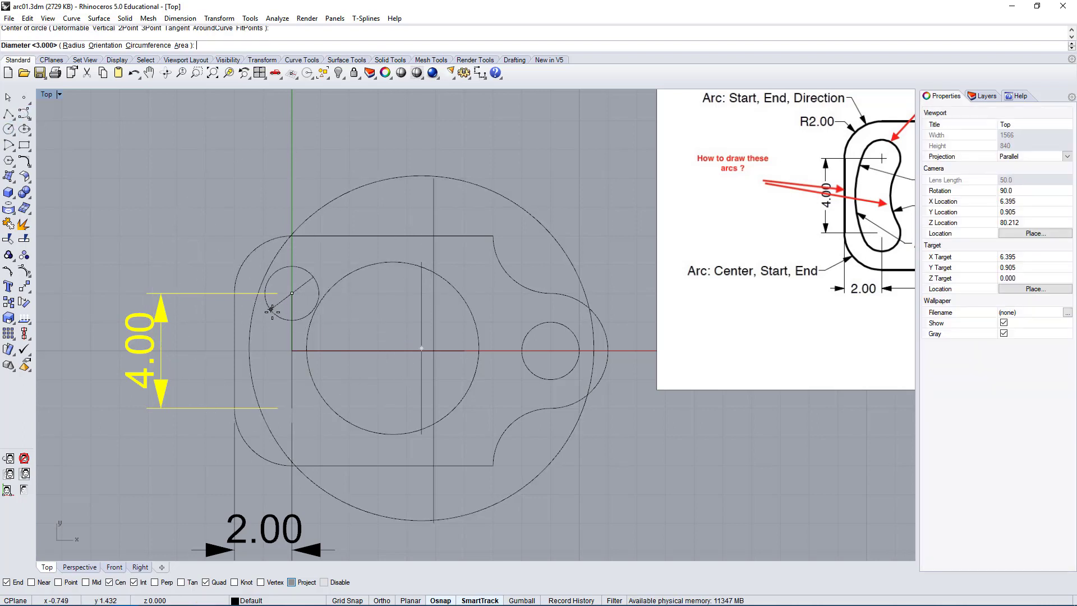
click(110, 582)
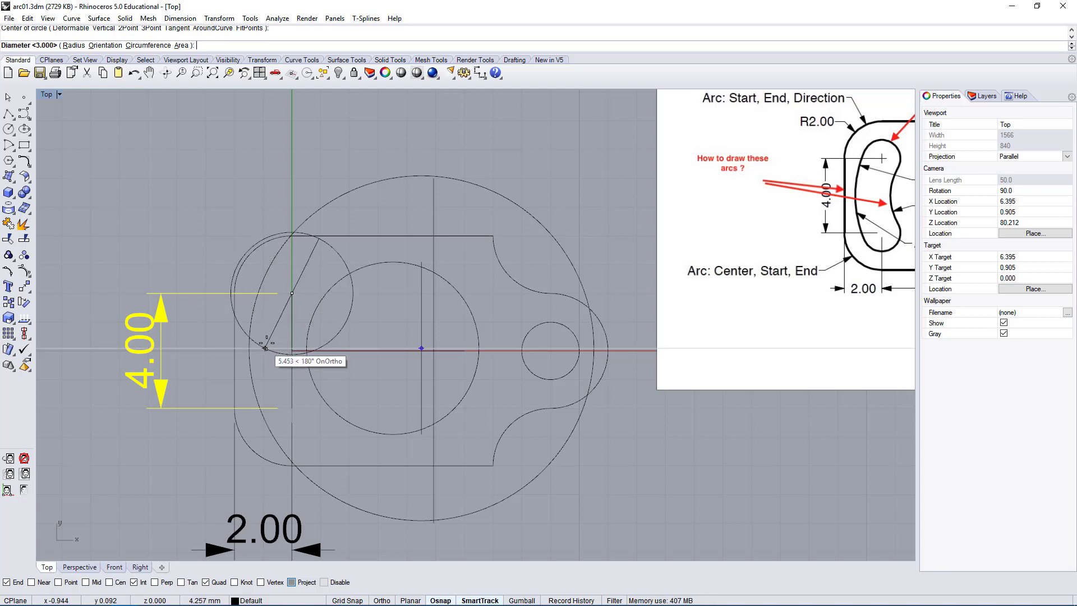
key(Escape)
key(Escape)
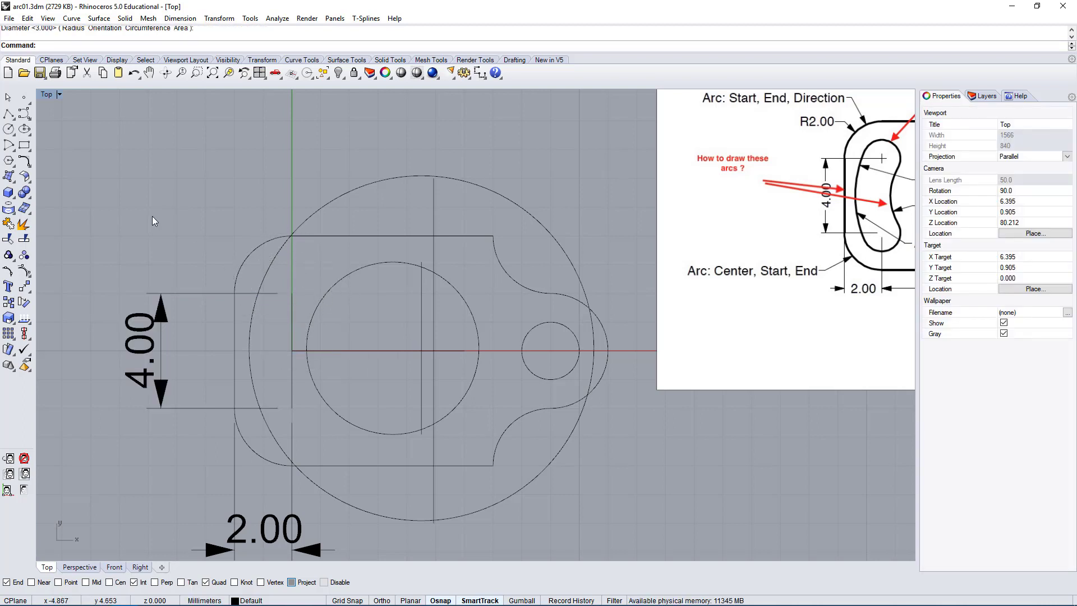
Draw a single line starting perpendicular to the large circle and ending at the slot's upper centre point.
click(72, 18)
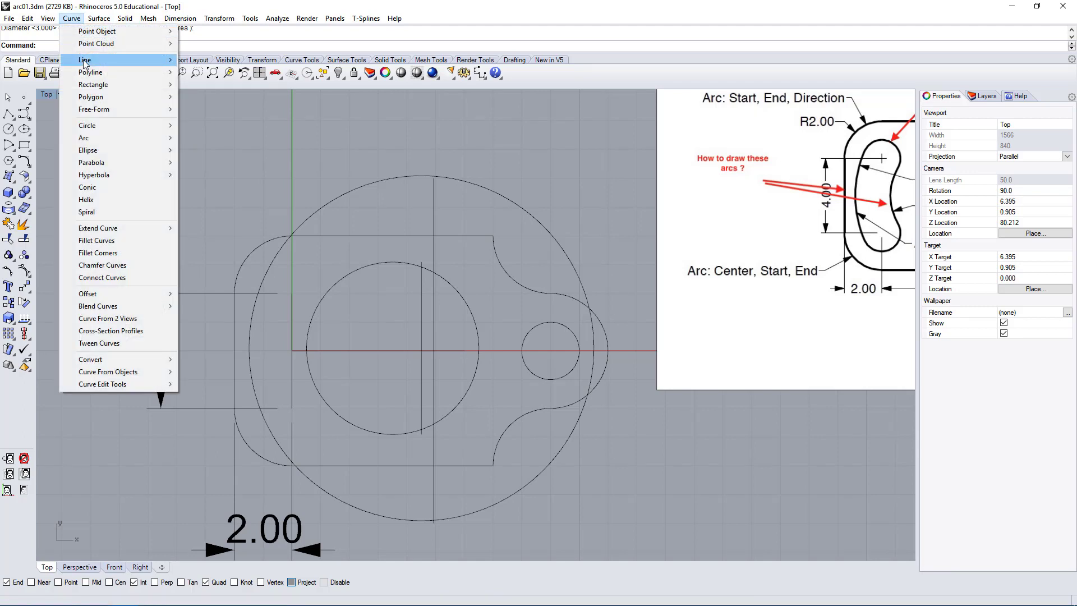
mouse_move(87, 63)
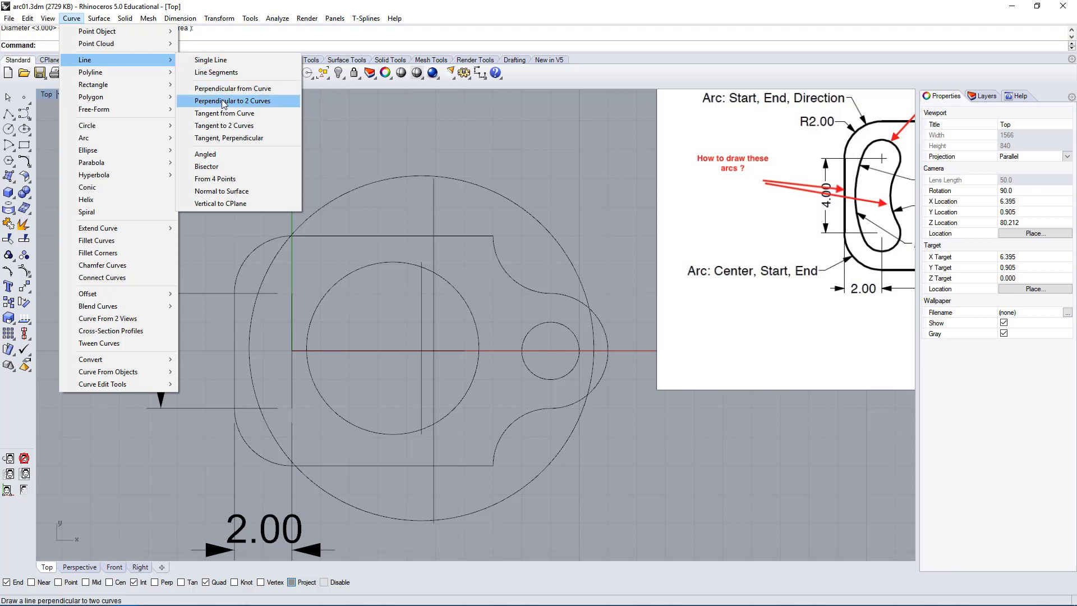
click(229, 62)
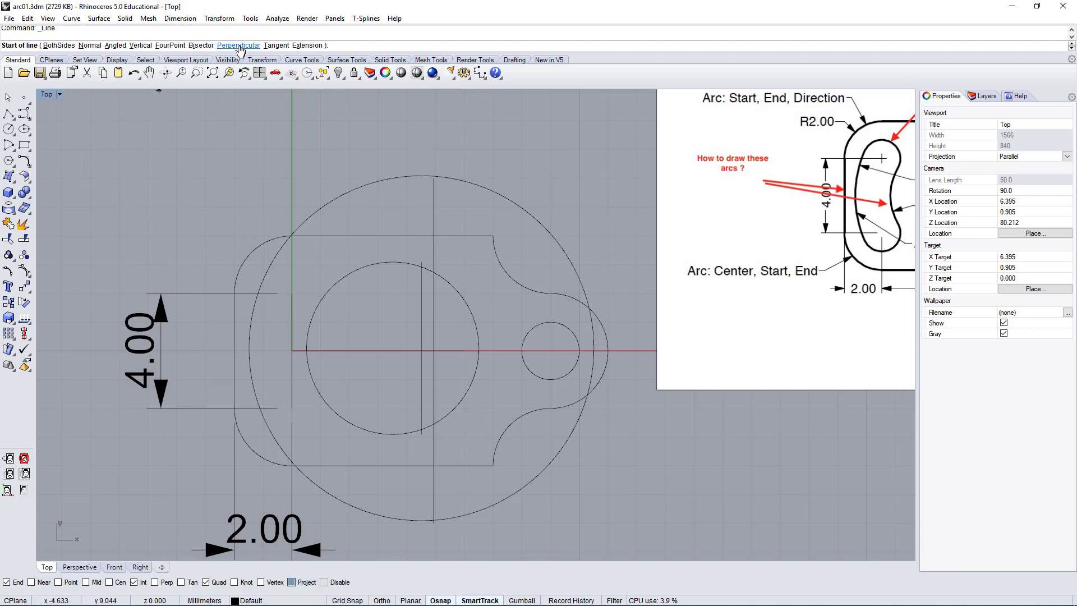
click(240, 46)
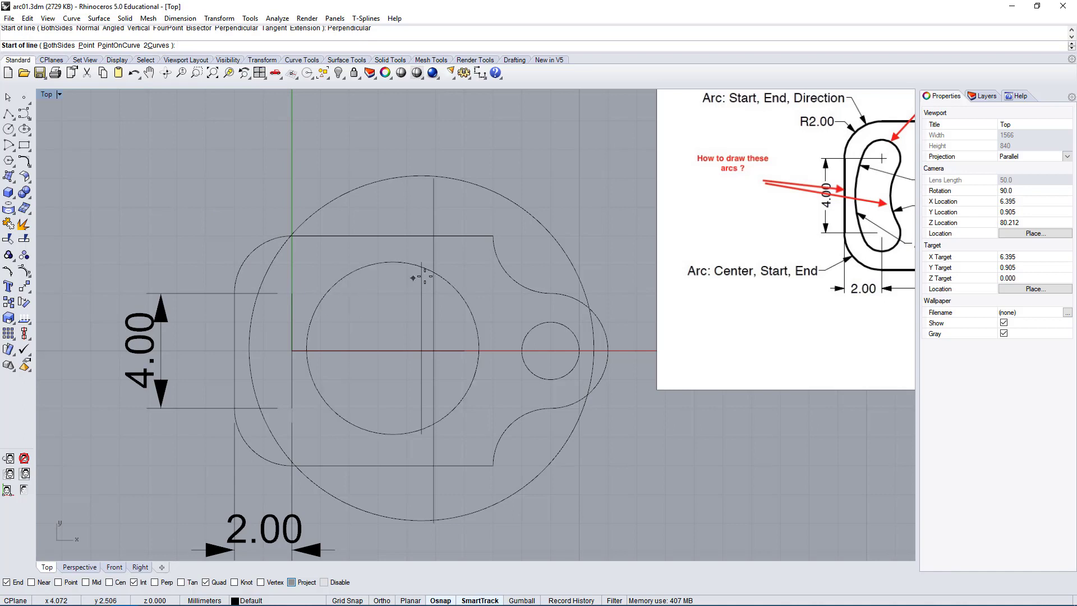
click(393, 178)
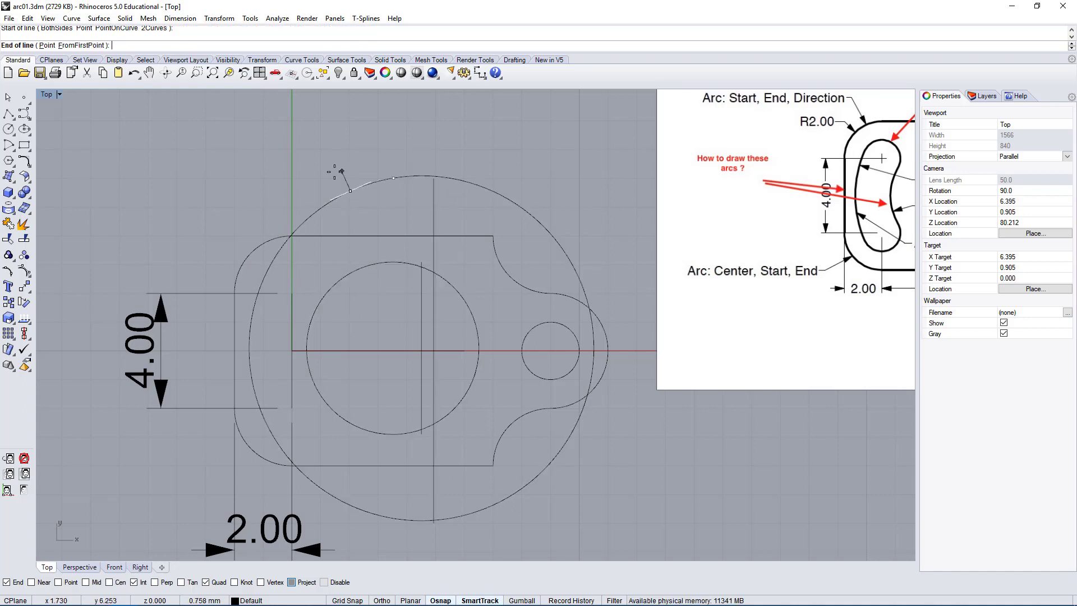
click(293, 293)
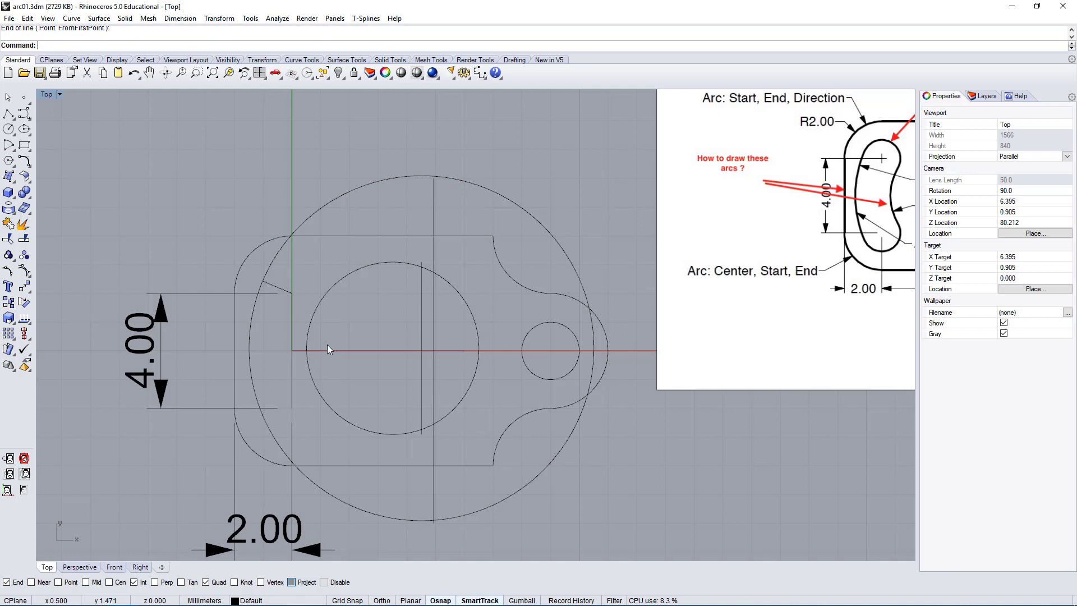
Draw a circle centred on the slot's upper centre point, reaching the perpendicular line's end on the large circle.
click(282, 291)
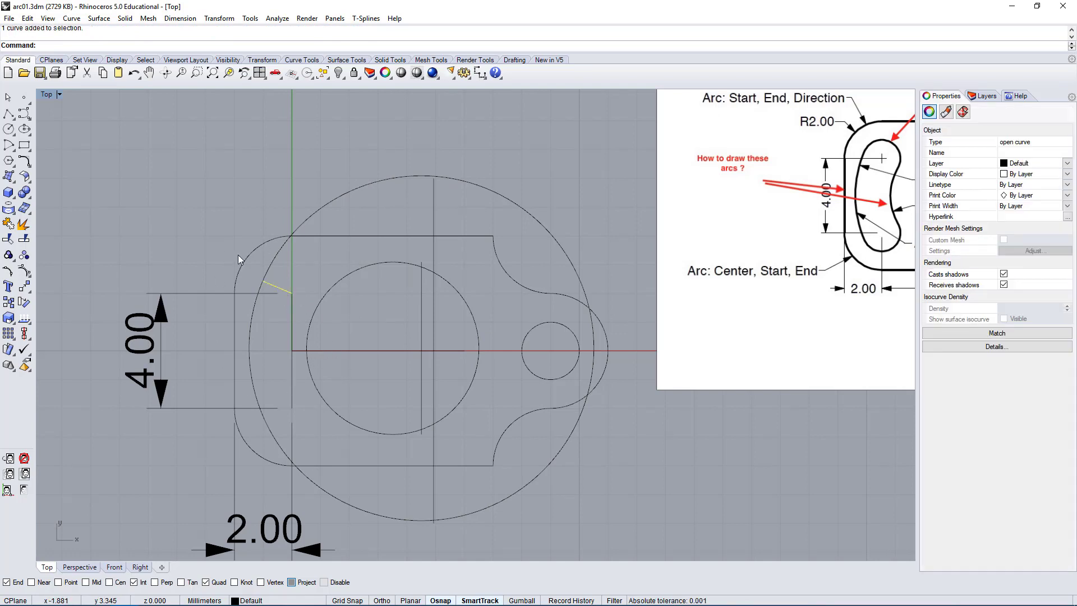
click(9, 129)
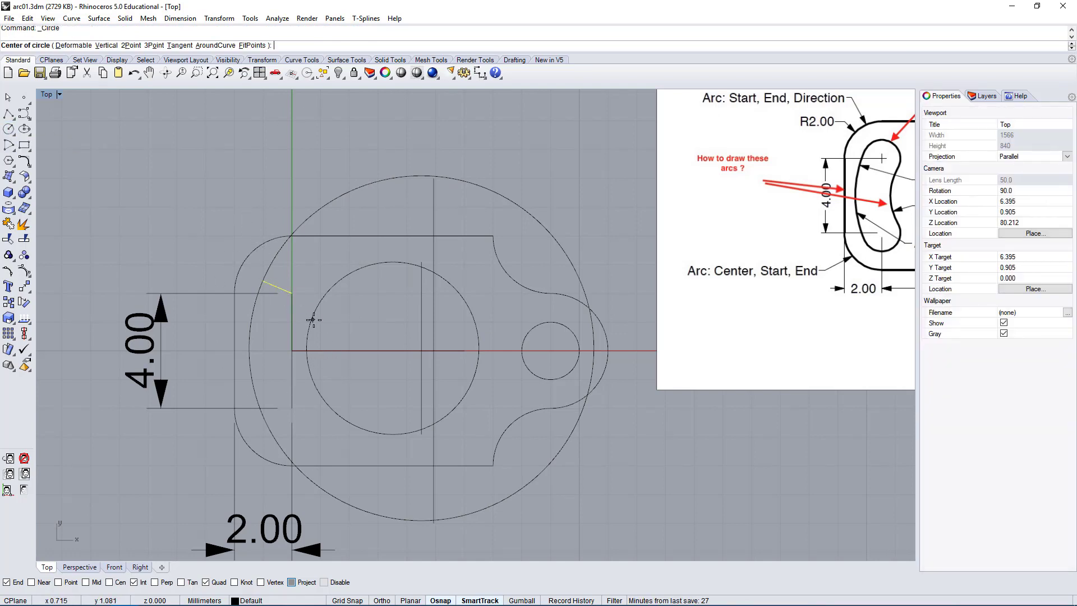
click(292, 292)
click(262, 280)
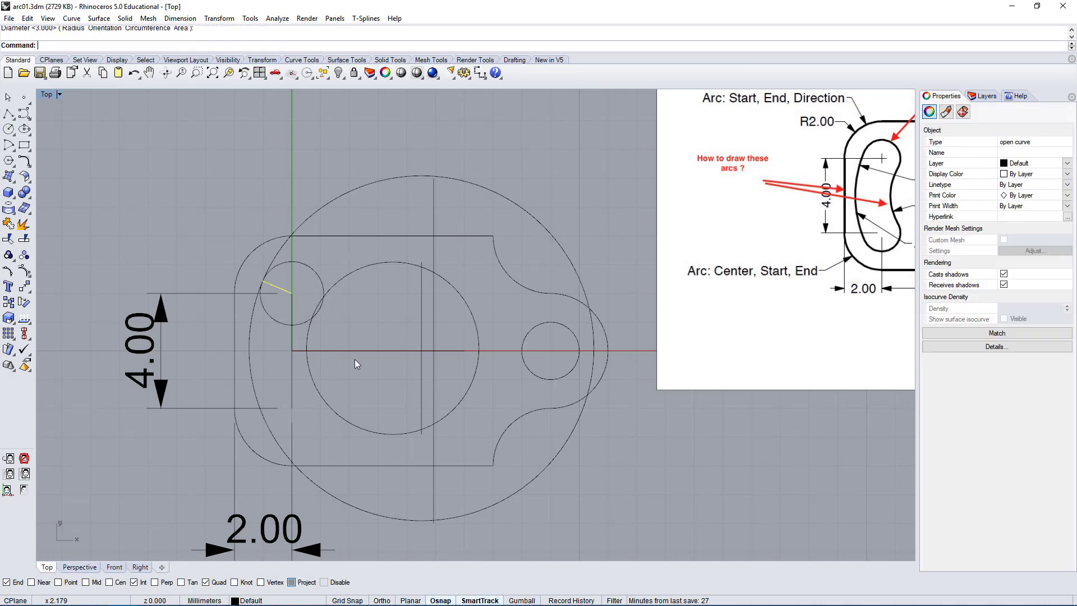
scroll(343, 345, up, 3)
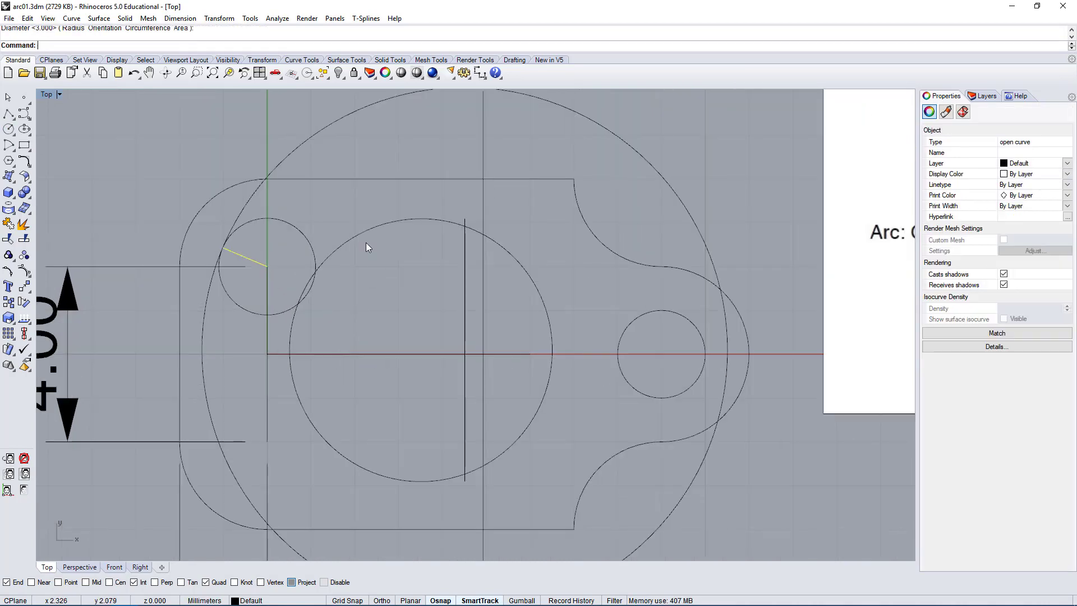
drag(296, 210, 278, 241)
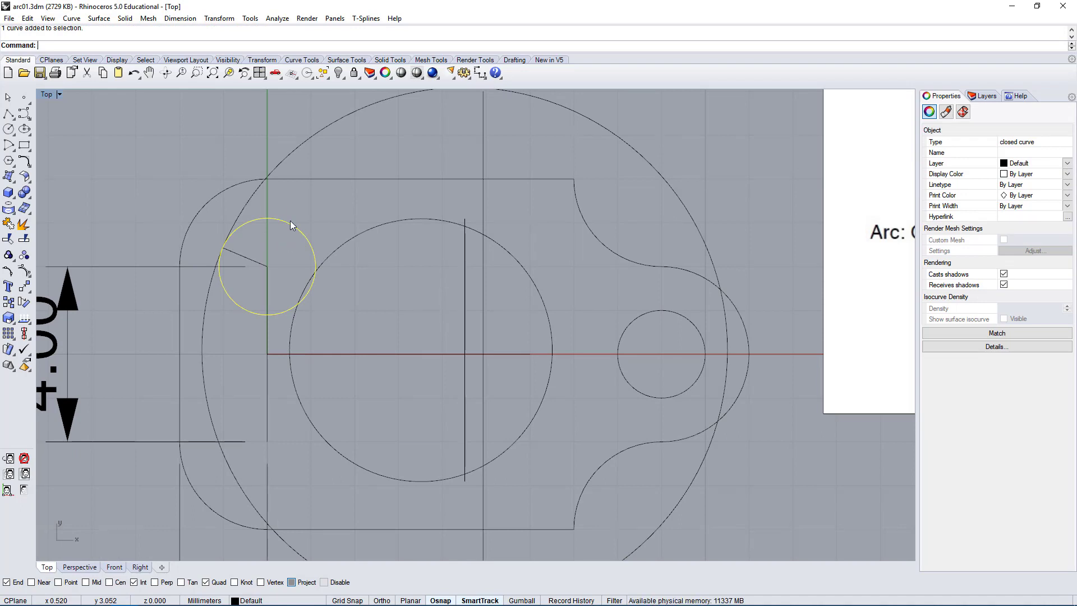
click(339, 243)
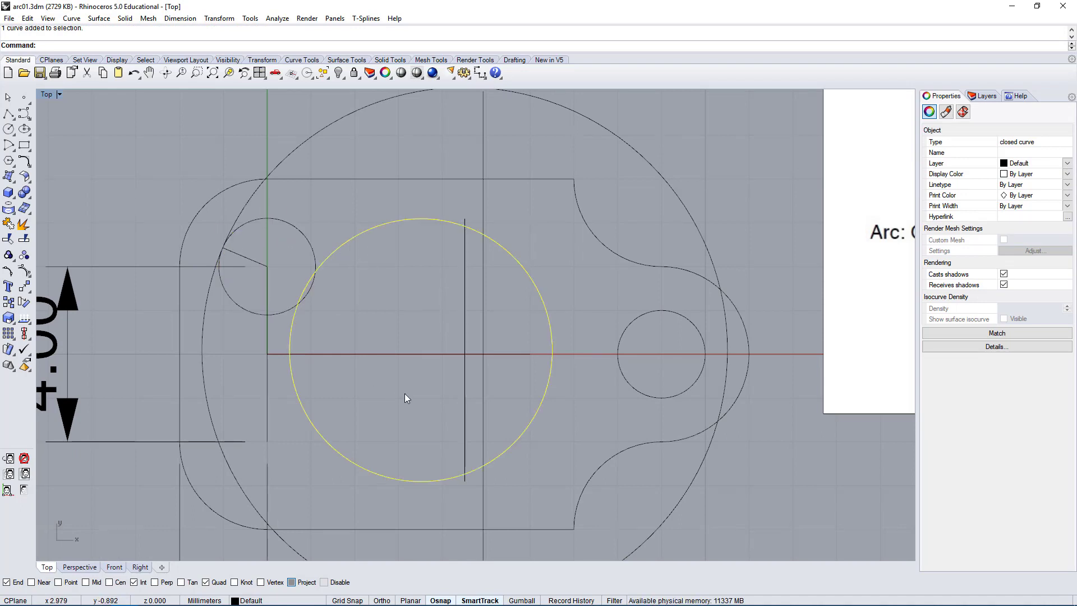
scroll(392, 337, up, 5)
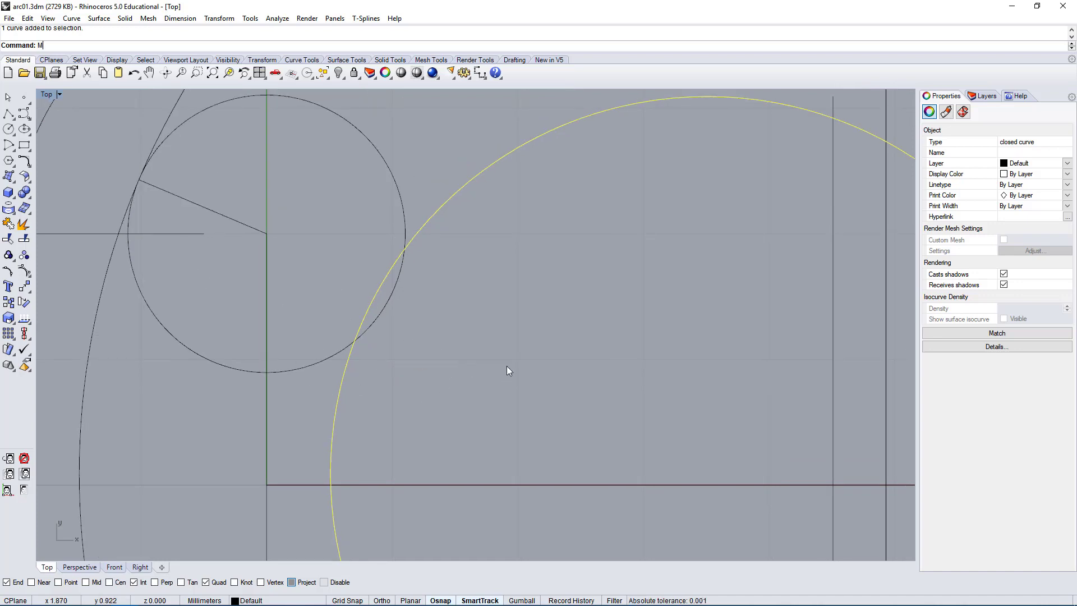
key(Return)
click(454, 370)
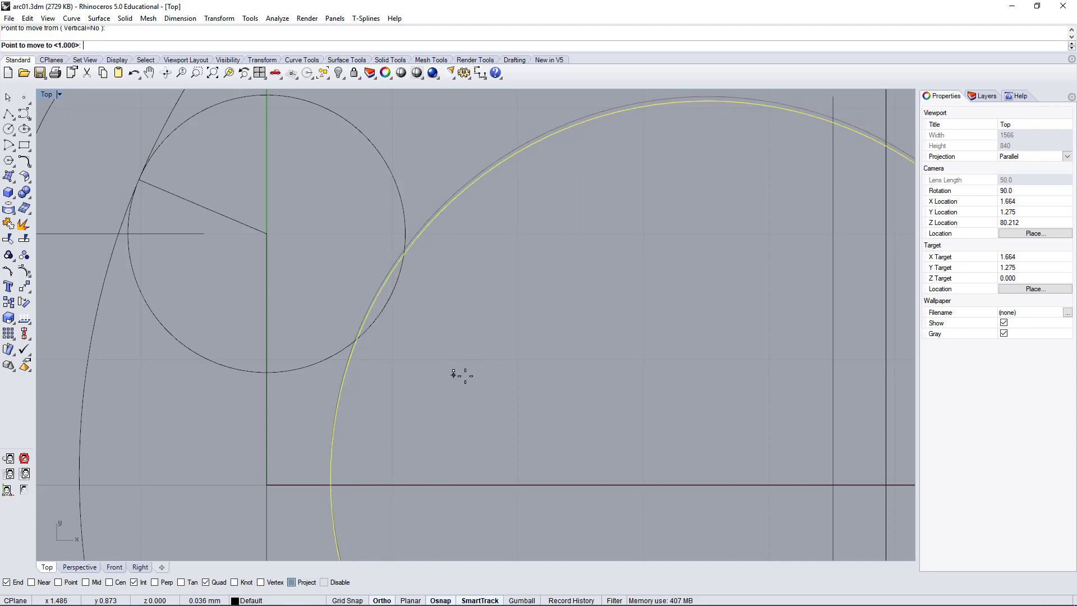
key(Escape)
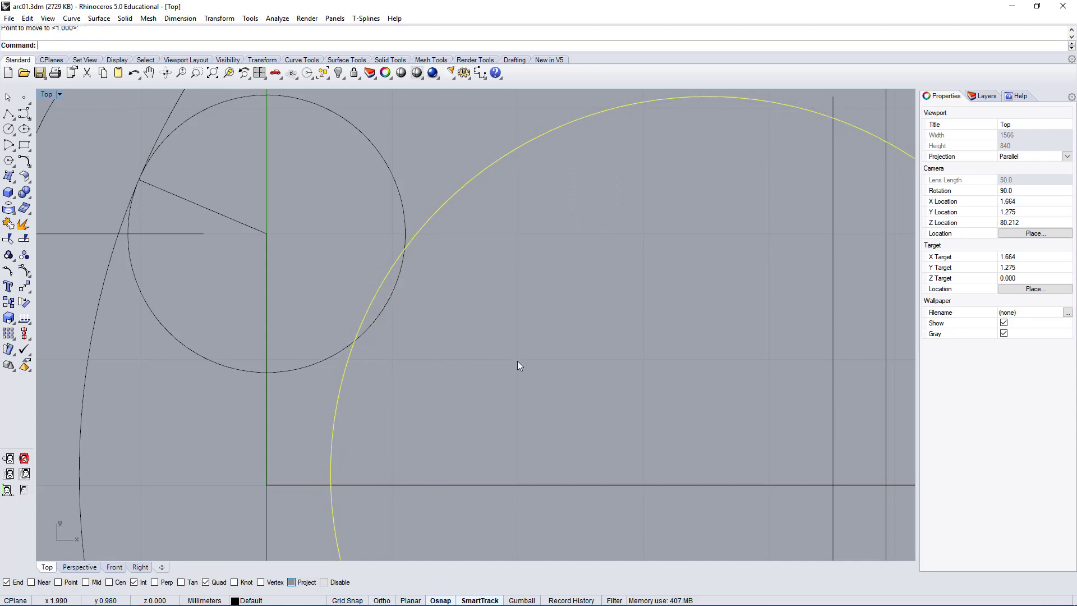
key(Escape)
Draw a single line joining the two intersections of the small circle and the medium circle.
scroll(383, 278, up, 3)
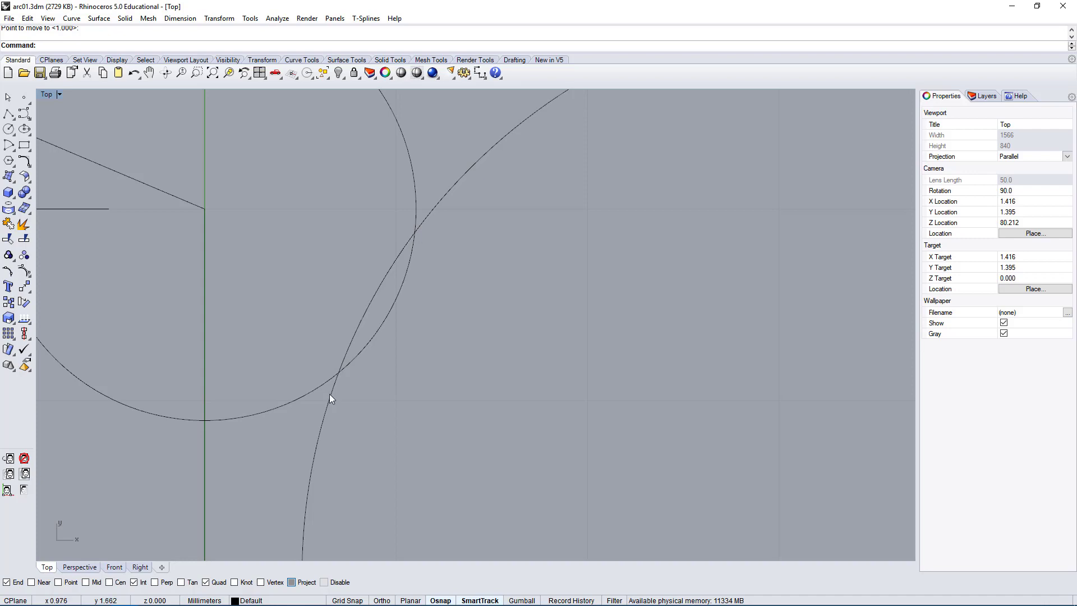
click(402, 252)
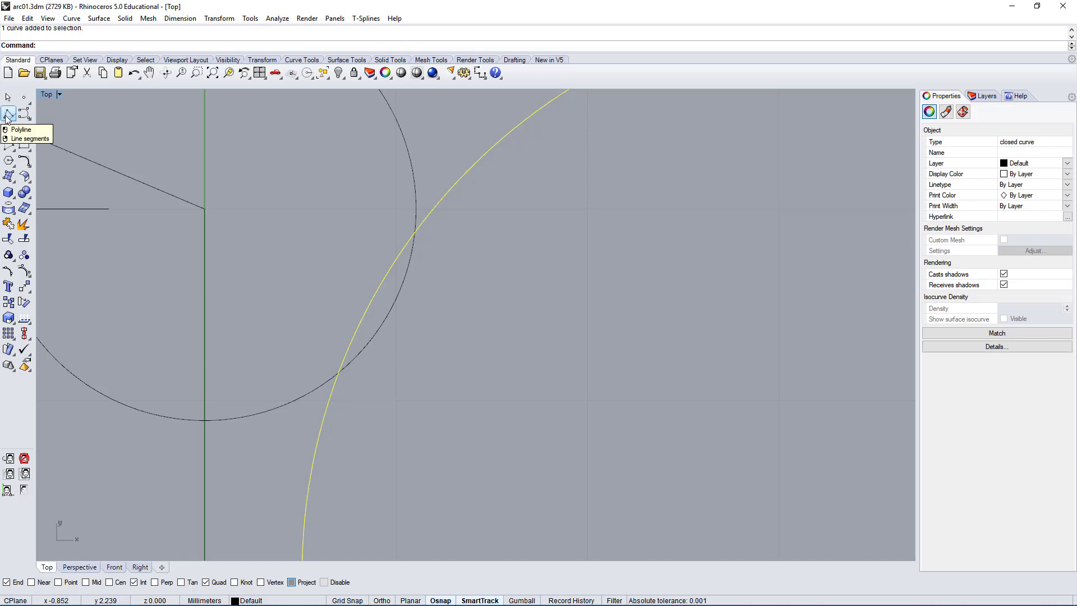
click(76, 19)
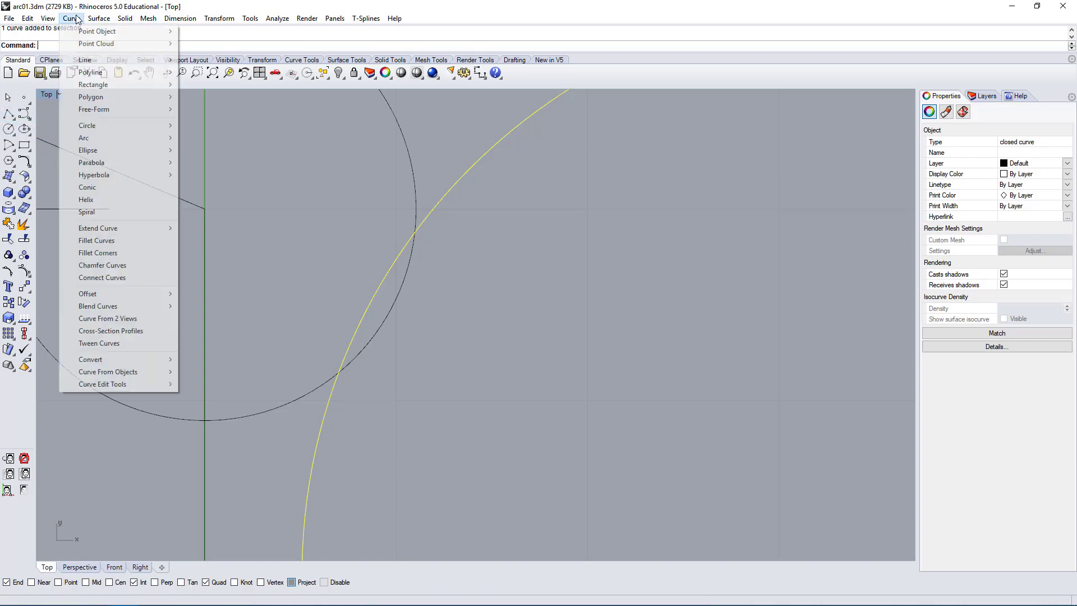
mouse_move(95, 59)
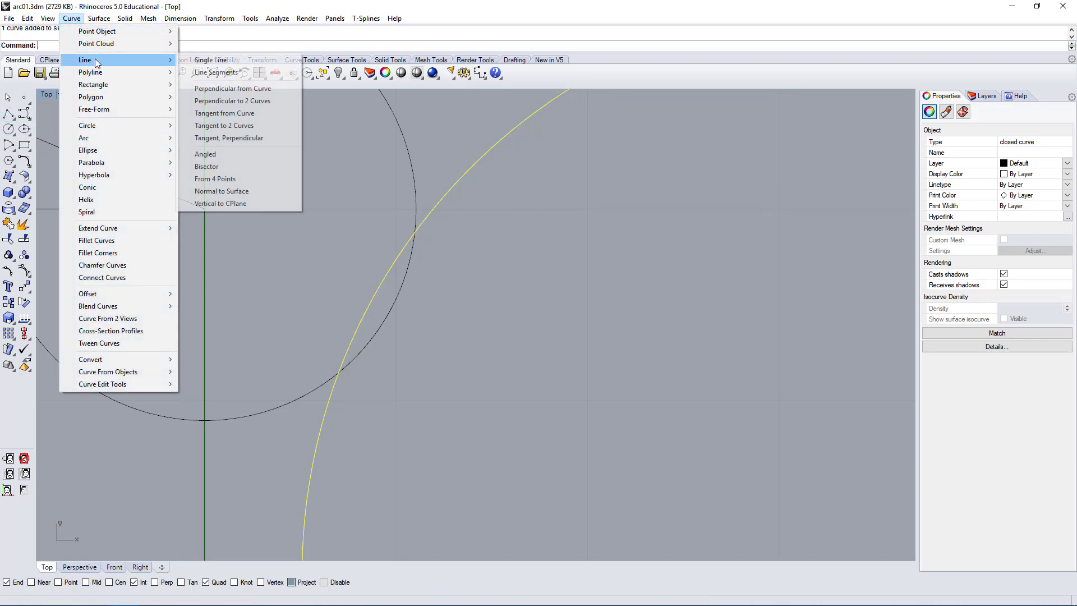
click(209, 60)
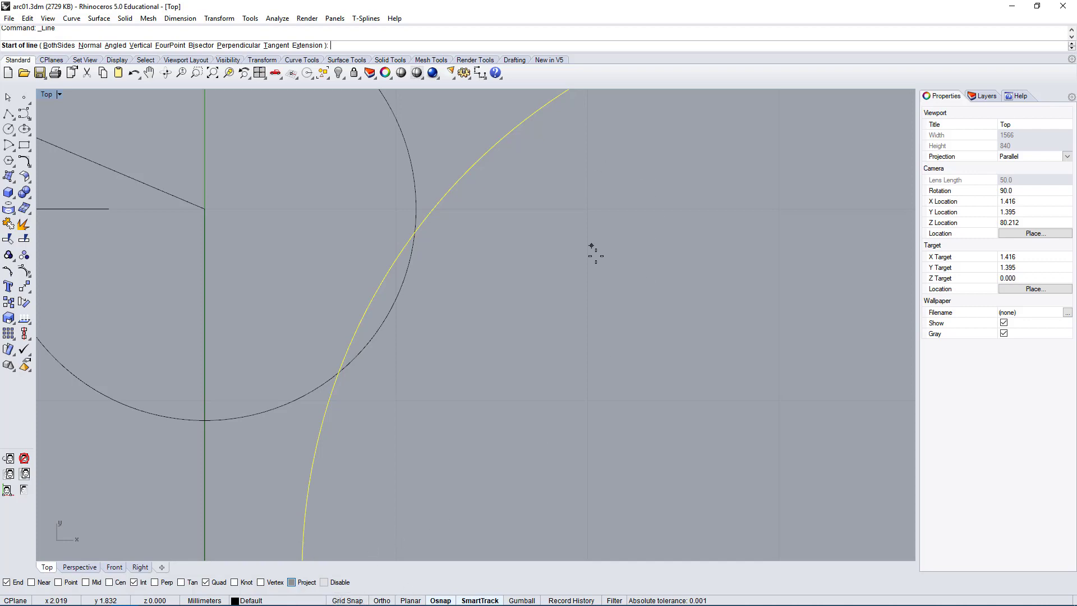
right_drag(597, 263, 582, 248)
click(400, 215)
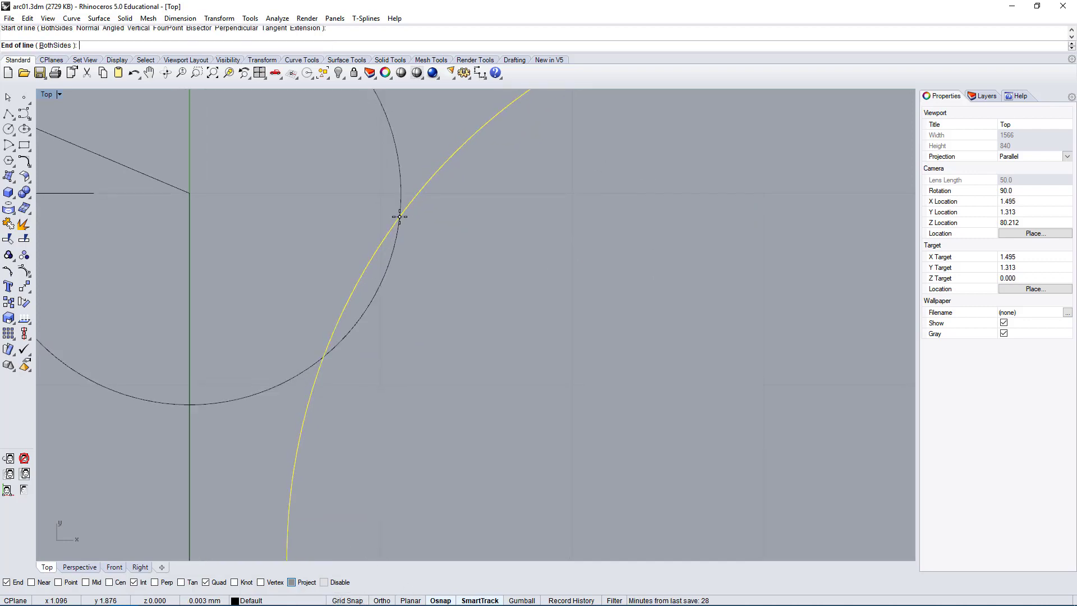
click(325, 364)
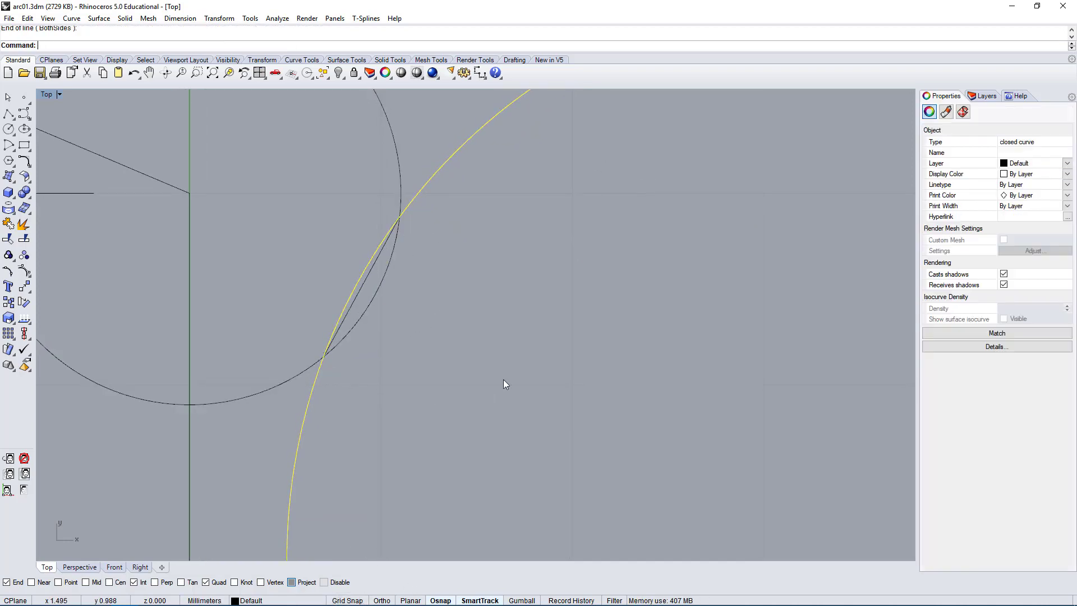
Switch on the Mid object snap and draw a line from the slot's upper centre point to the chord's midpoint.
scroll(431, 321, down, 6)
right_drag(377, 290, 462, 342)
scroll(466, 340, up, 6)
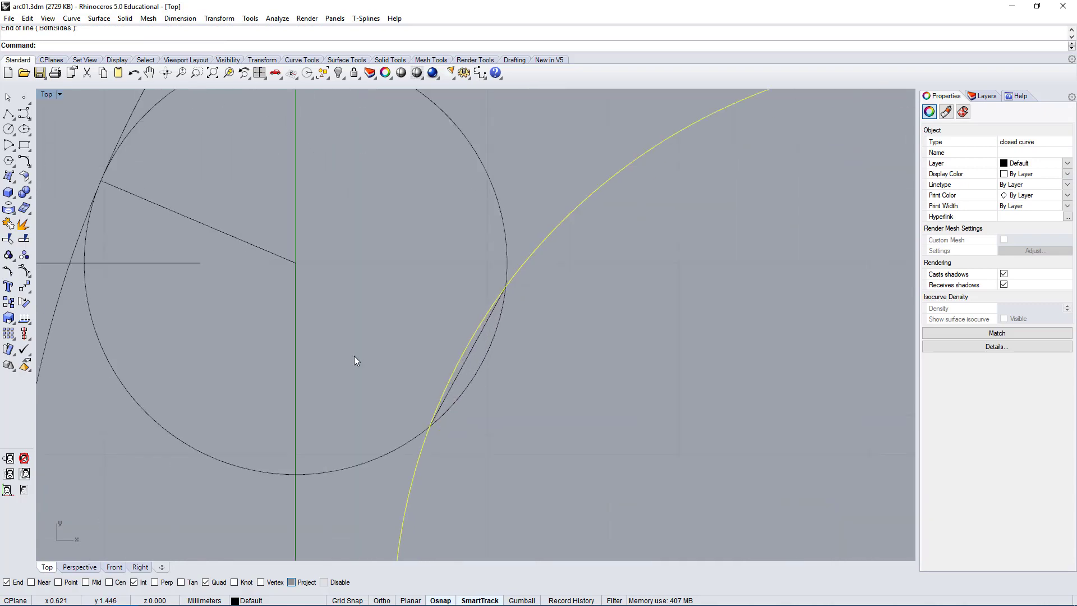
right_click(354, 355)
click(295, 262)
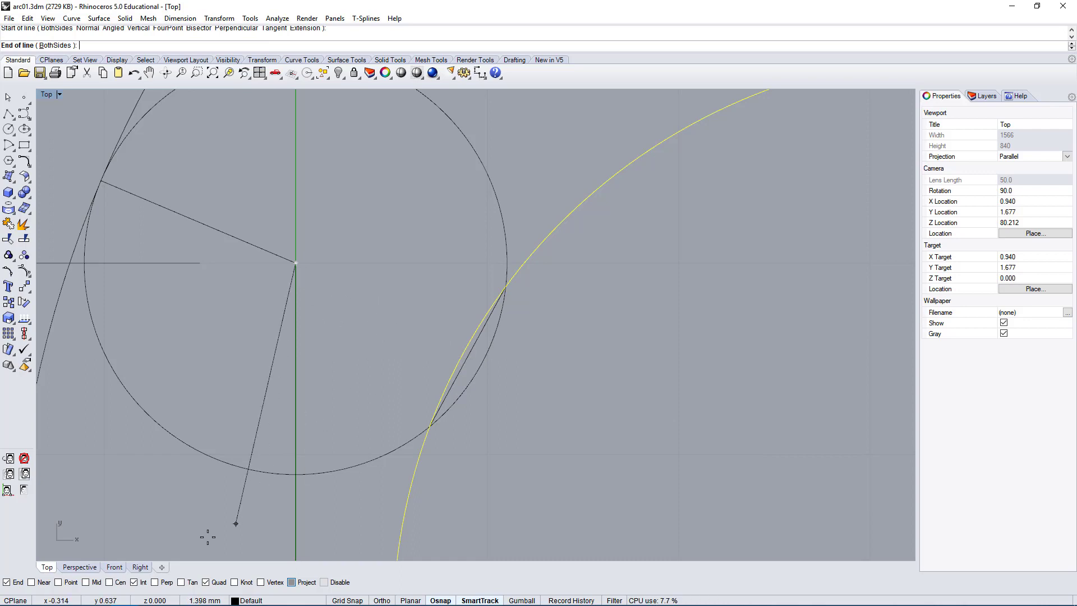
click(86, 582)
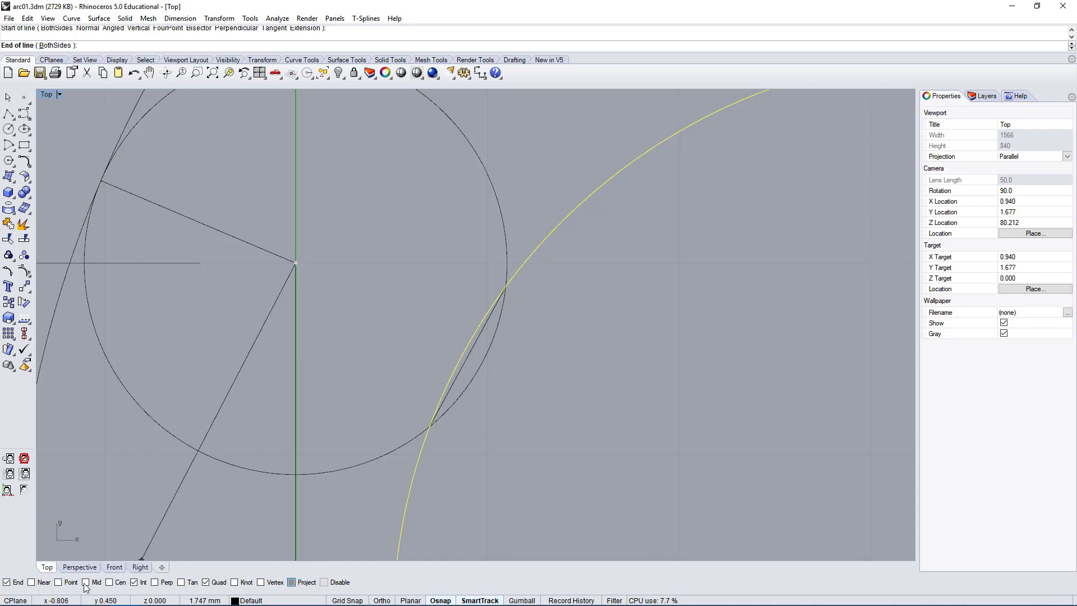
click(461, 358)
Move the new line from its own midpoint to the chord's midpoint so it crosses both circles.
click(413, 331)
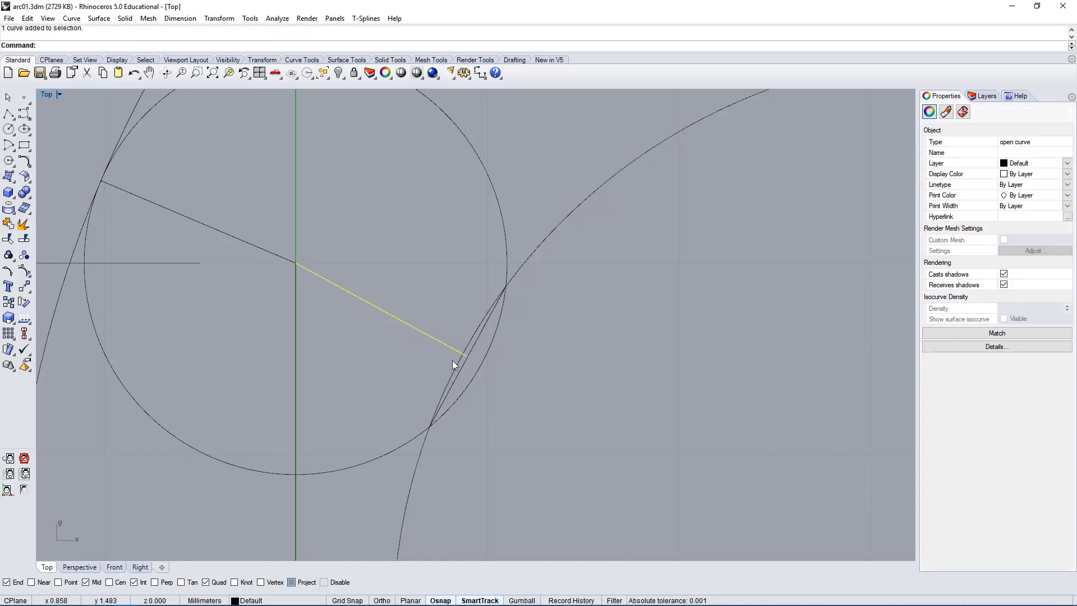
key(m)
key(Return)
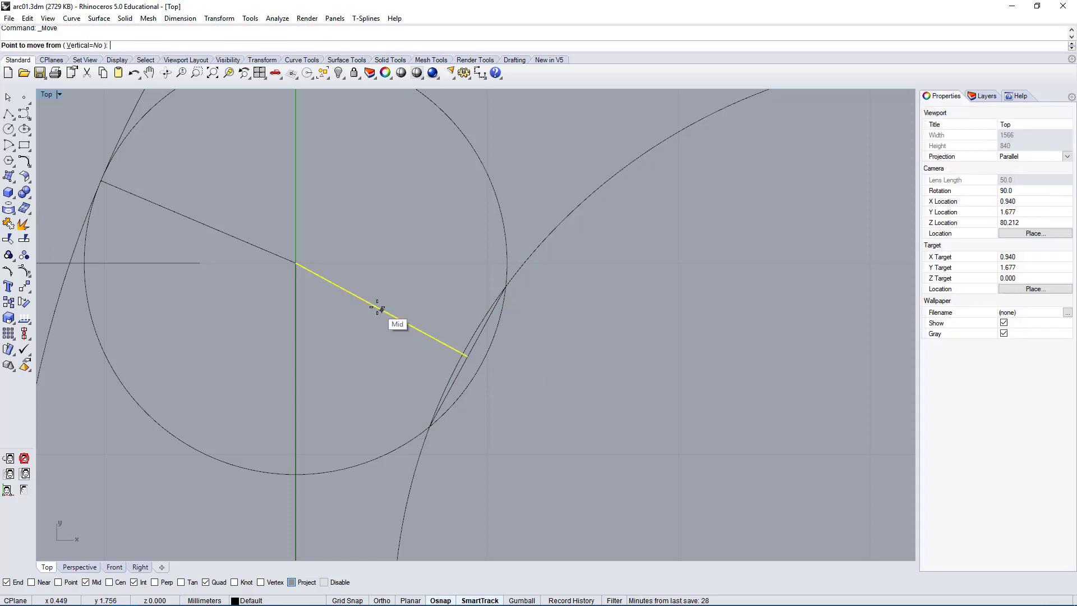
click(381, 310)
right_drag(509, 373, 503, 403)
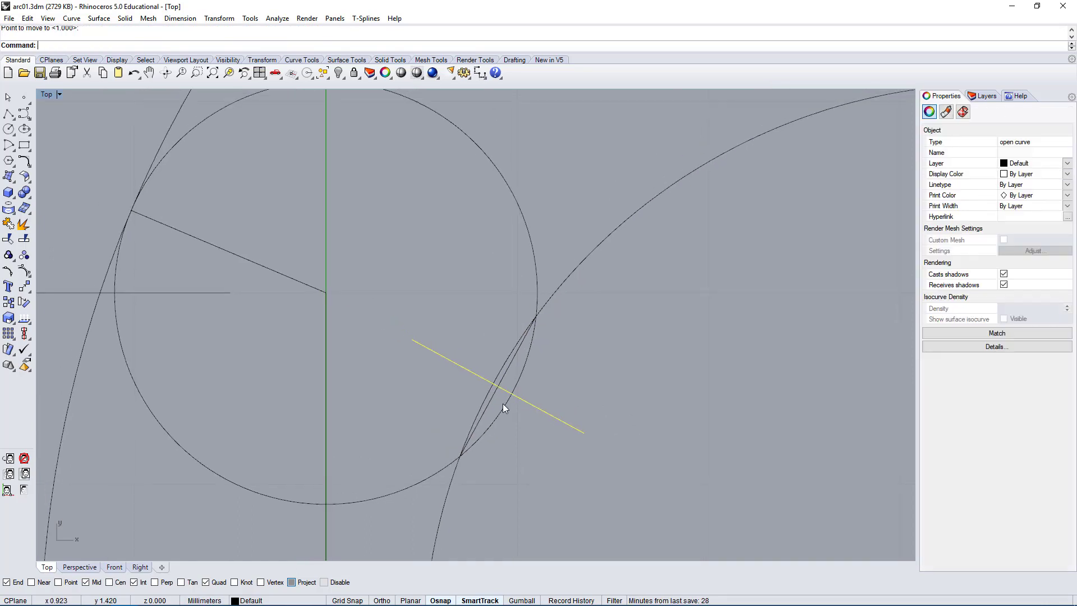
click(503, 477)
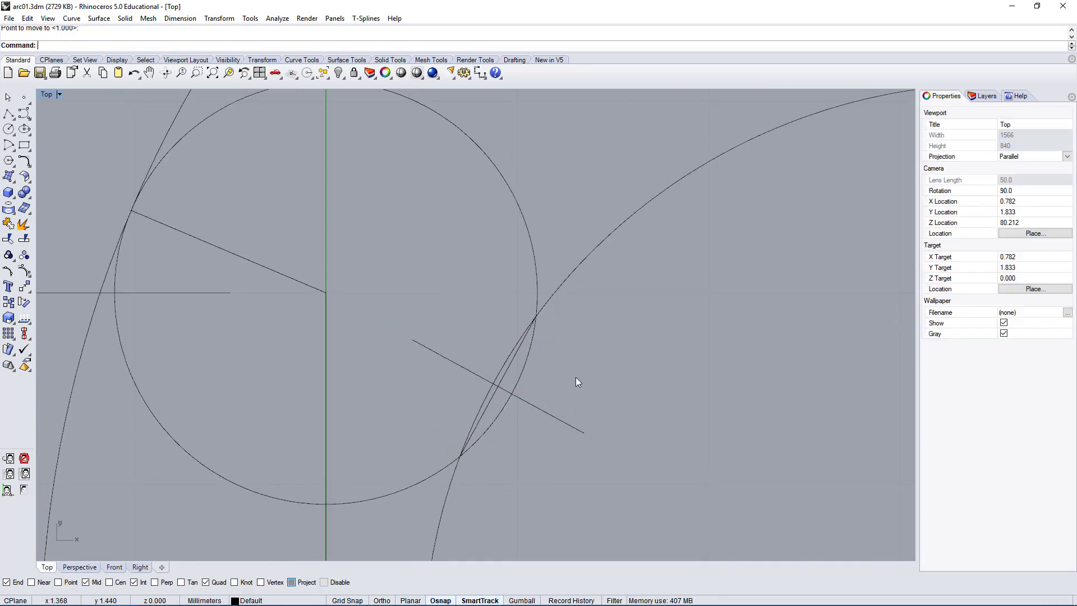
right_drag(576, 378, 394, 370)
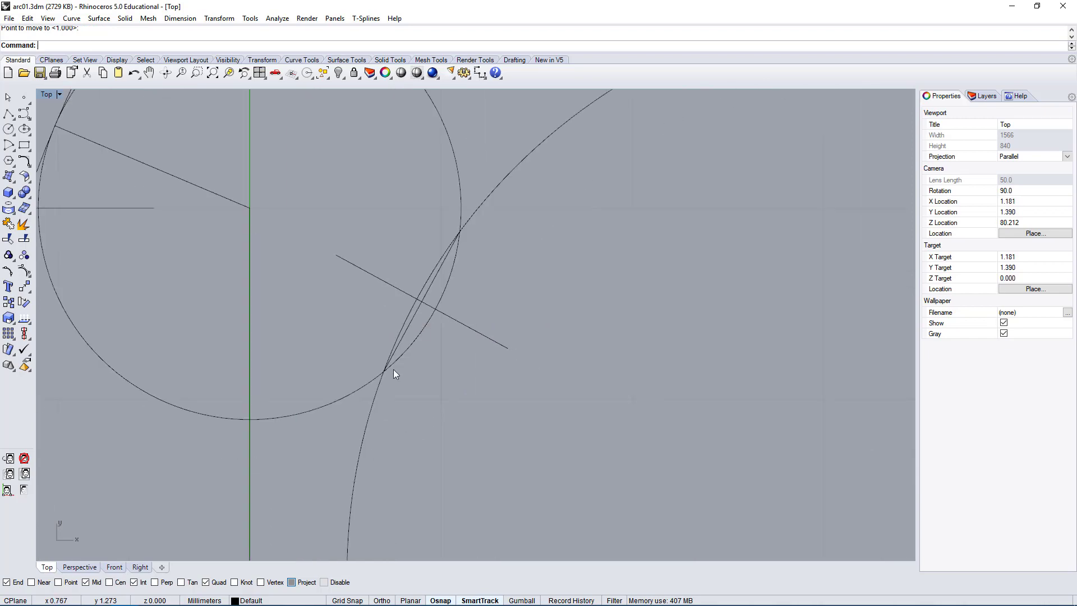
click(357, 465)
scroll(362, 457, down, 6)
right_drag(502, 479, 534, 420)
scroll(459, 334, up, 4)
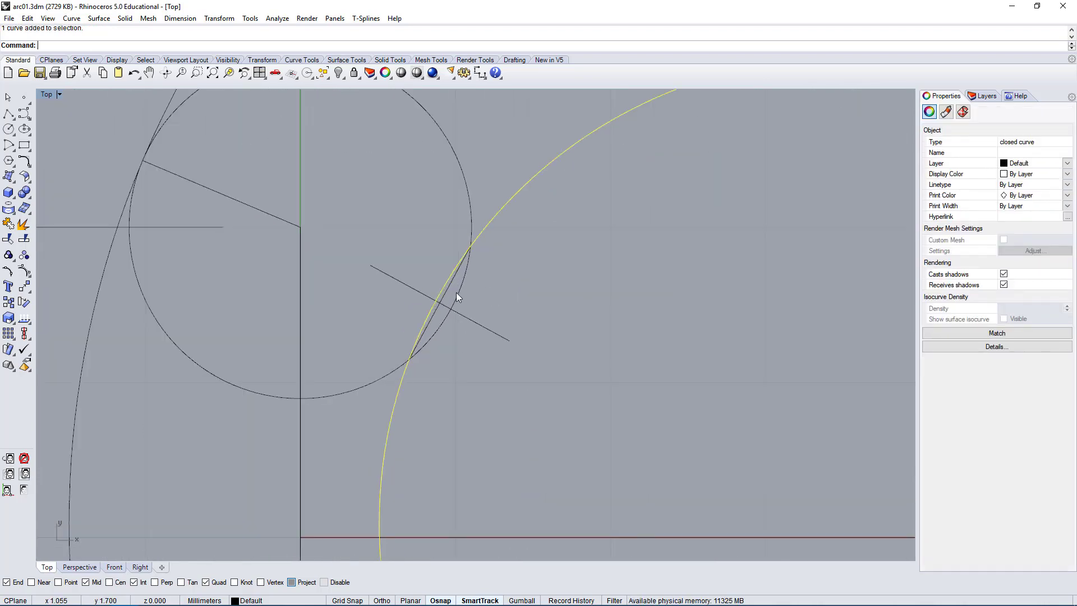
text(m)
key(Return)
scroll(443, 342, up, 5)
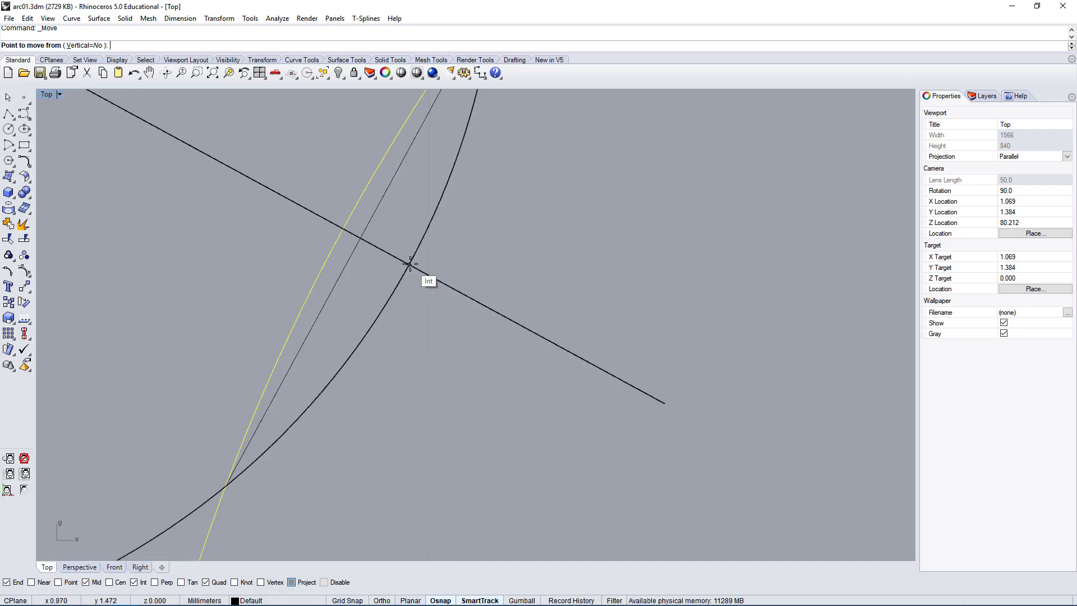
scroll(443, 264, down, 3)
key(Escape)
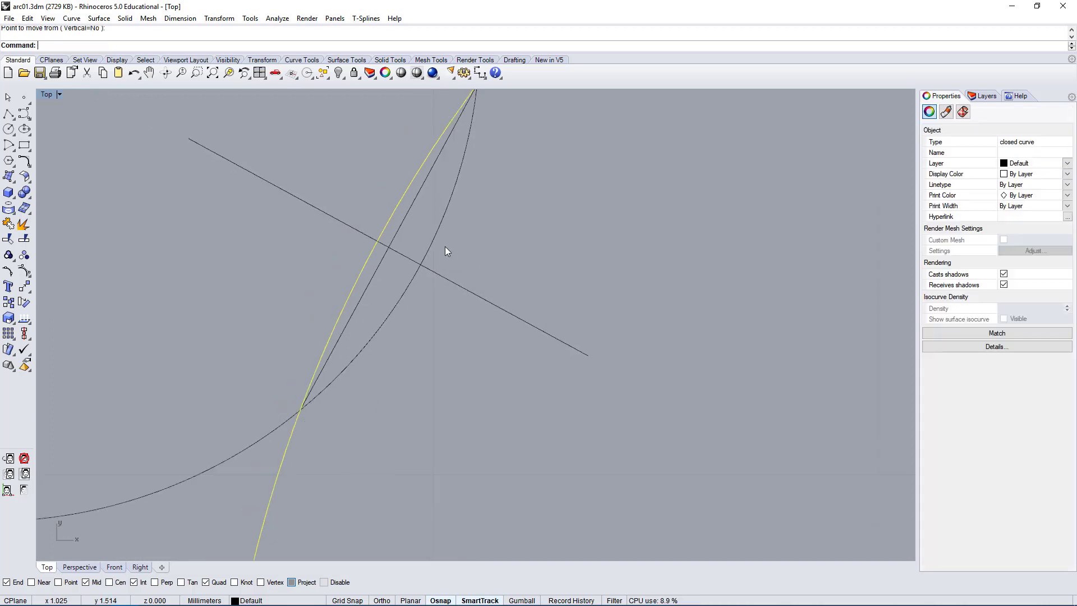
Trim the crossing line at the small circle, removing the part outside it.
click(435, 238)
text(trim)
key(Return)
click(463, 288)
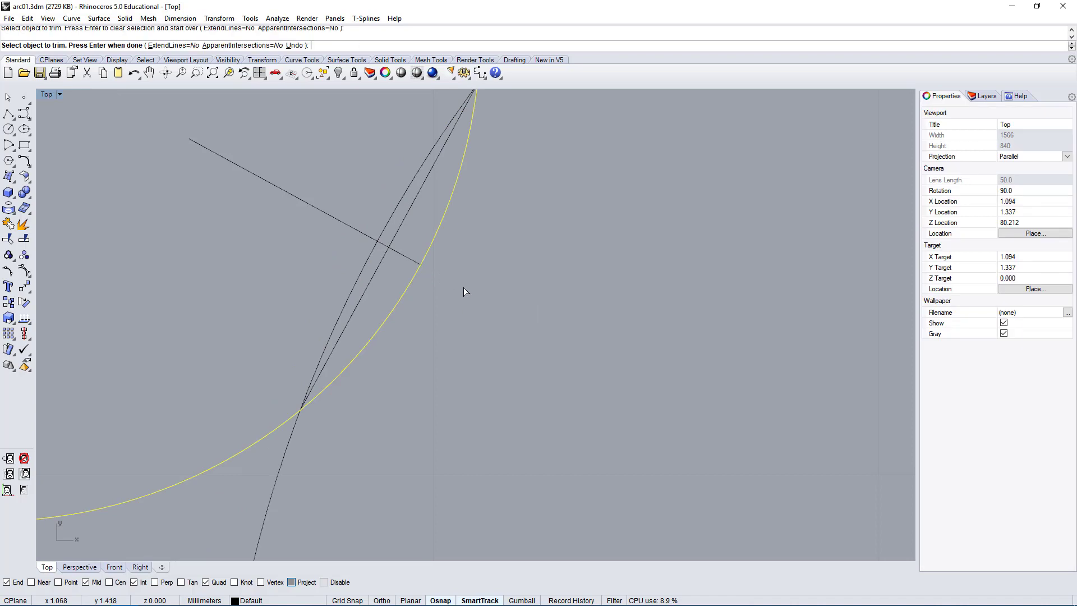
key(Return)
Try moving the medium circle from its intersection with the trimmed line to the line's end on the small circle.
click(360, 277)
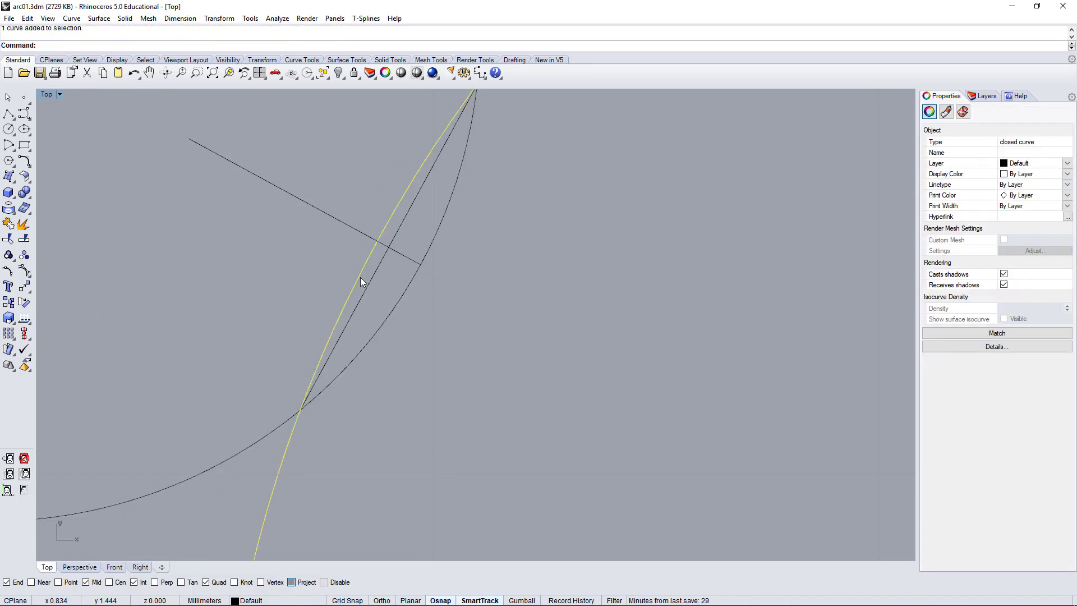
text(m)
key(Return)
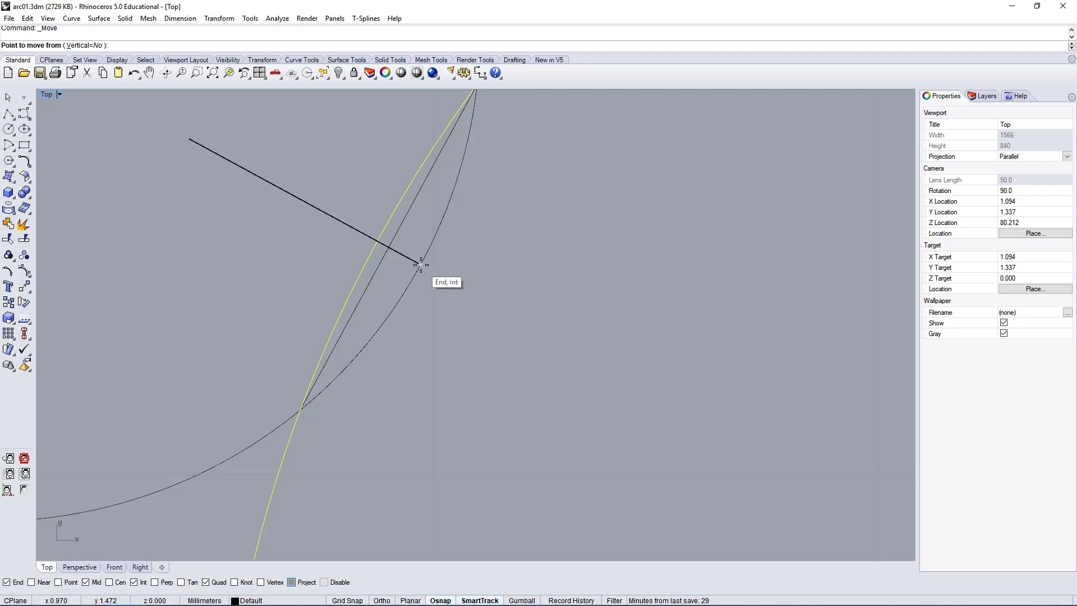
click(364, 264)
click(421, 264)
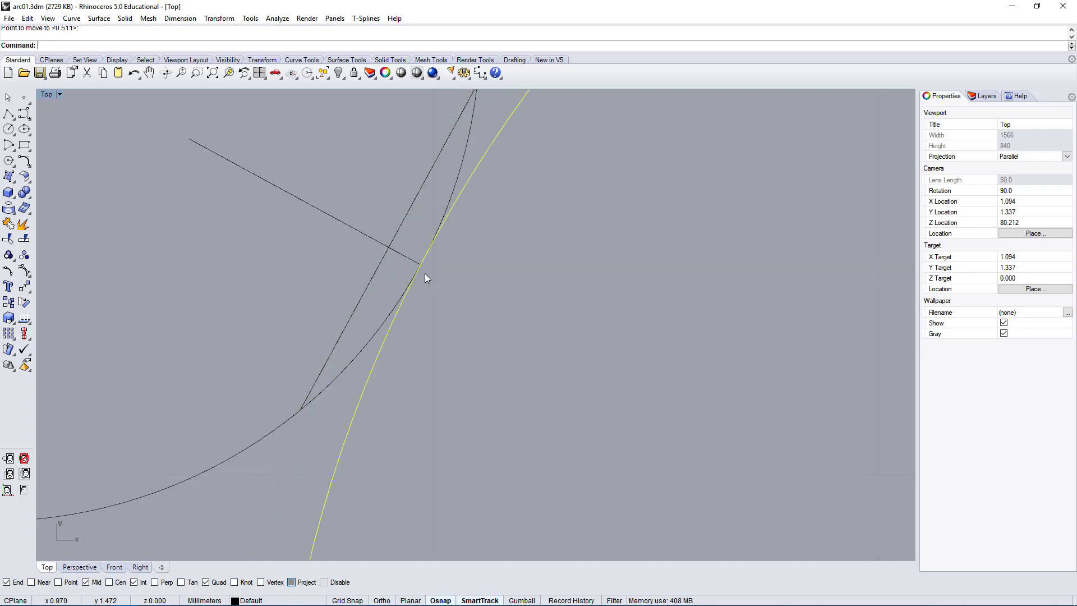
Examine the contact between the moved medium circle and the small circle for tangency.
scroll(425, 280, up, 5)
right_drag(360, 267, 378, 241)
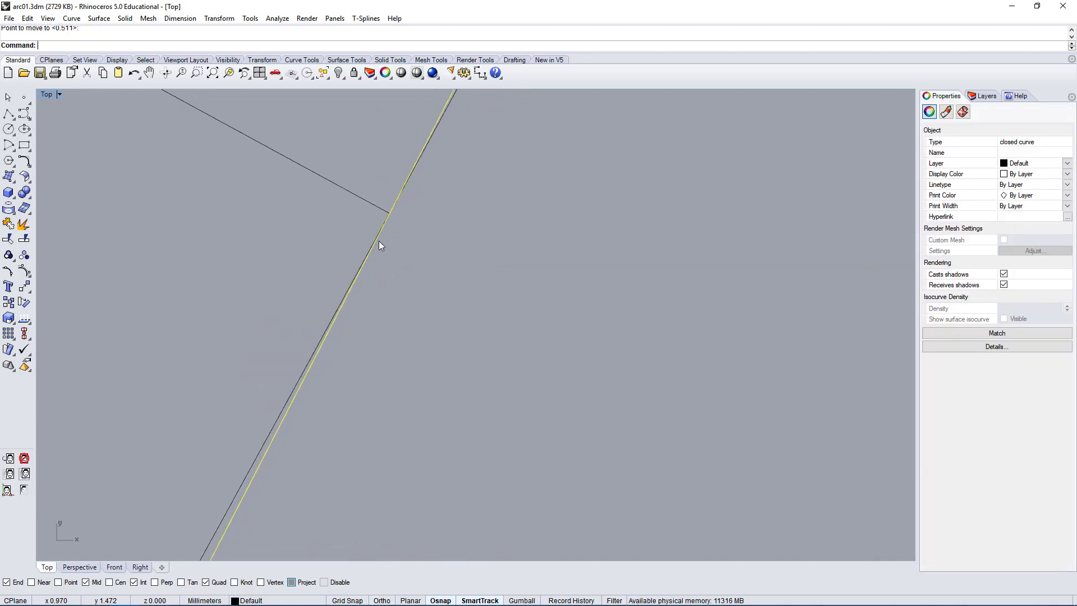
right_drag(437, 315, 396, 567)
right_drag(451, 372, 408, 385)
scroll(495, 321, down, 15)
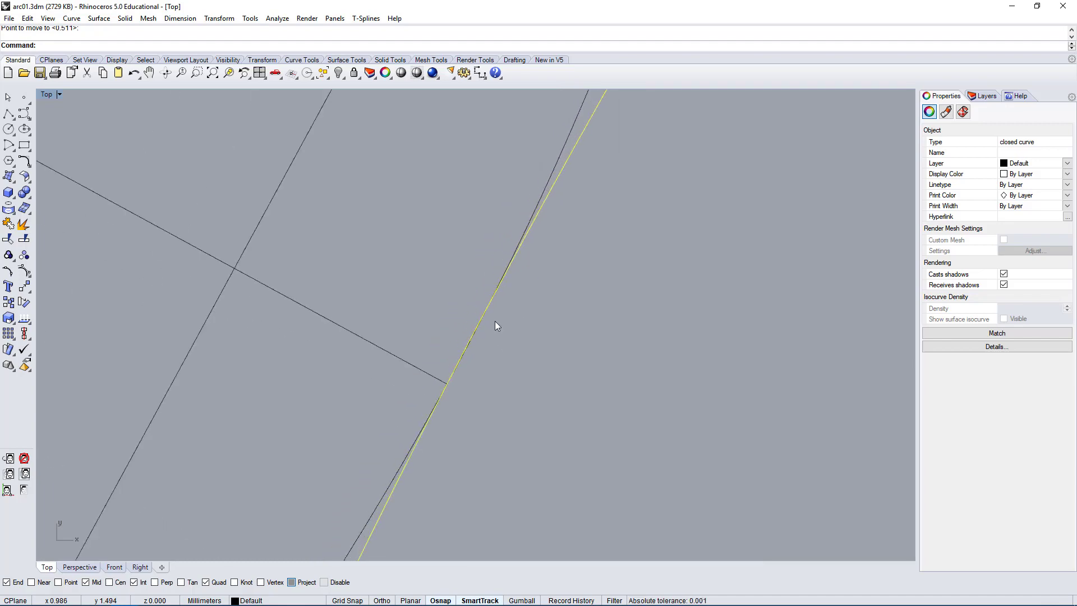
right_drag(544, 314, 472, 318)
scroll(527, 249, down, 7)
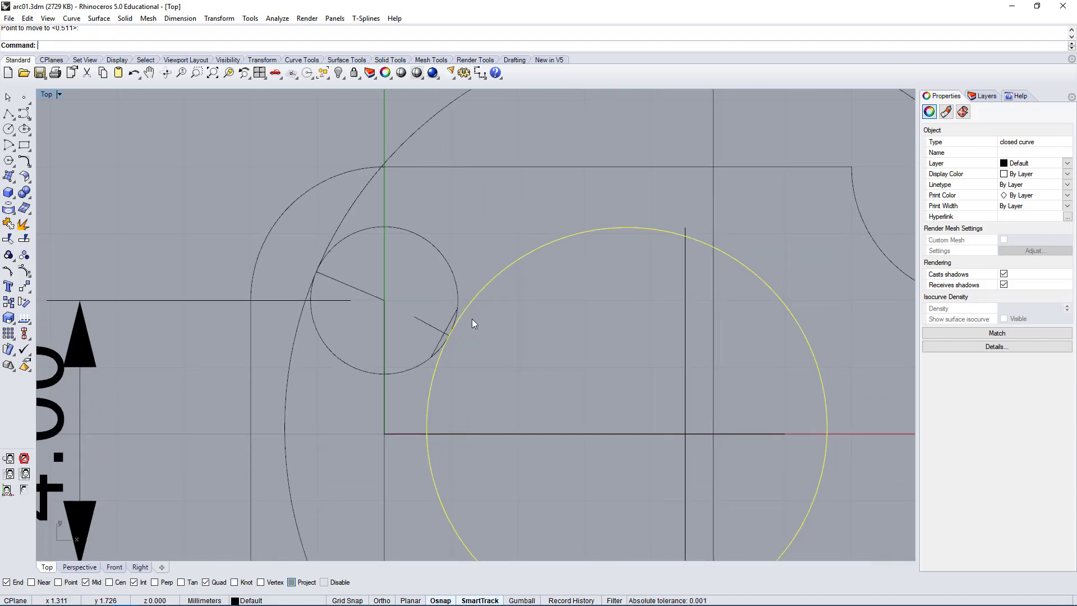
key(Escape)
scroll(450, 338, up, 6)
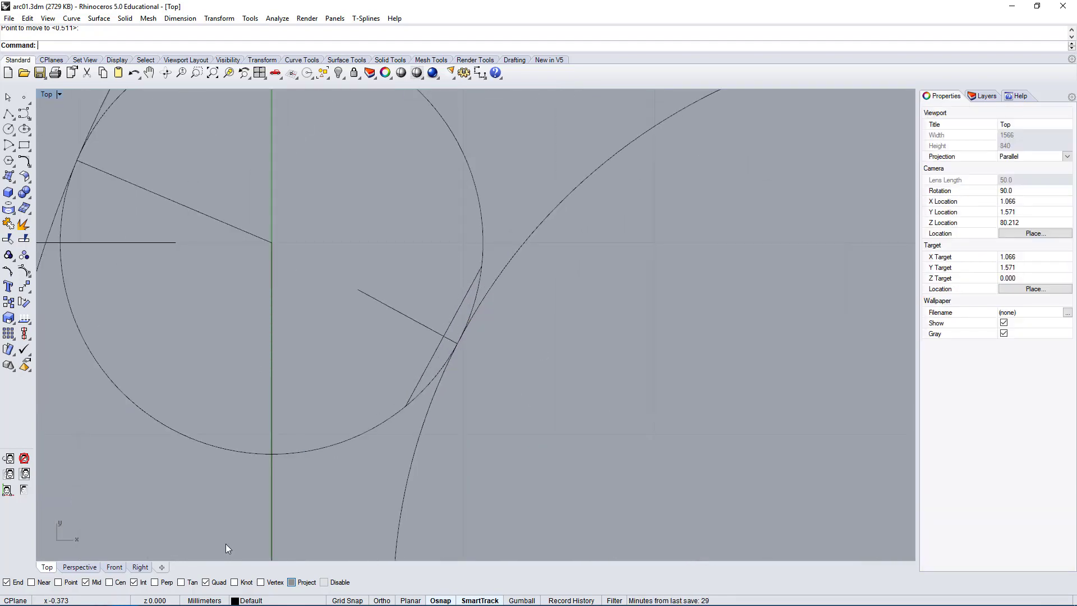
scroll(410, 408, down, 5)
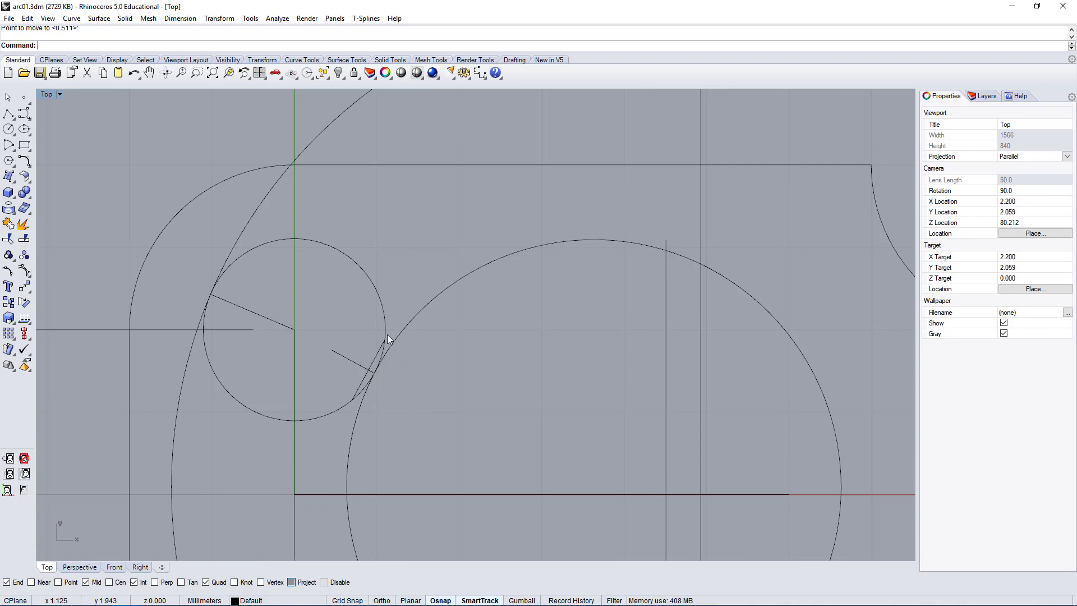
Undo the last move of the medium circle and clear the selection.
key(ctrl+z)
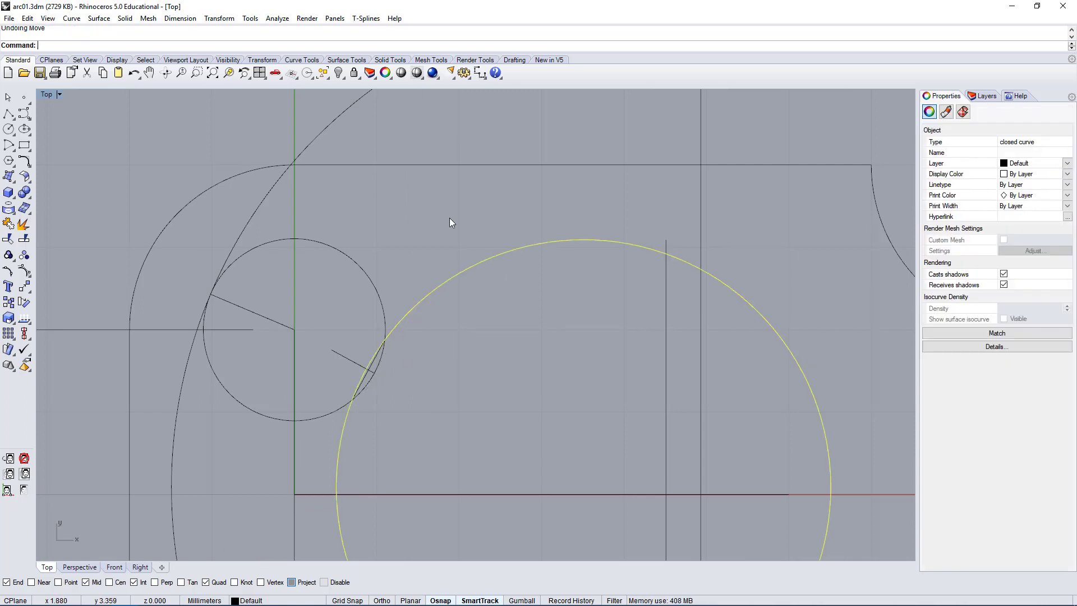
key(Escape)
right_drag(469, 245, 553, 205)
right_drag(496, 277, 536, 280)
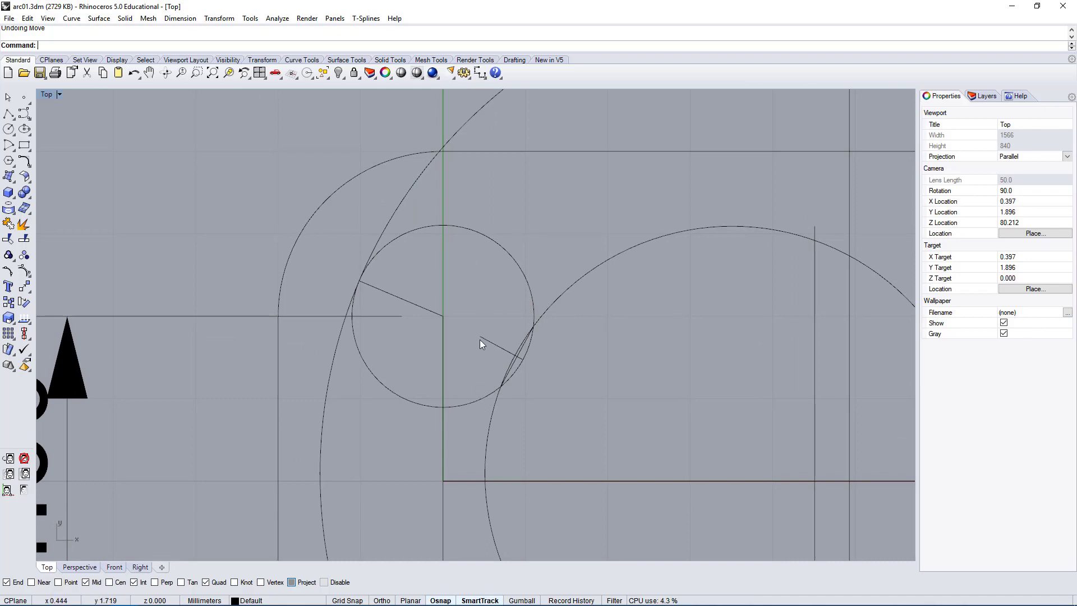
Draw a Tangent, Tangent, Radius arc of radius 1.5 between the large and medium circles.
scroll(660, 319, down, 5)
right_drag(832, 260, 392, 346)
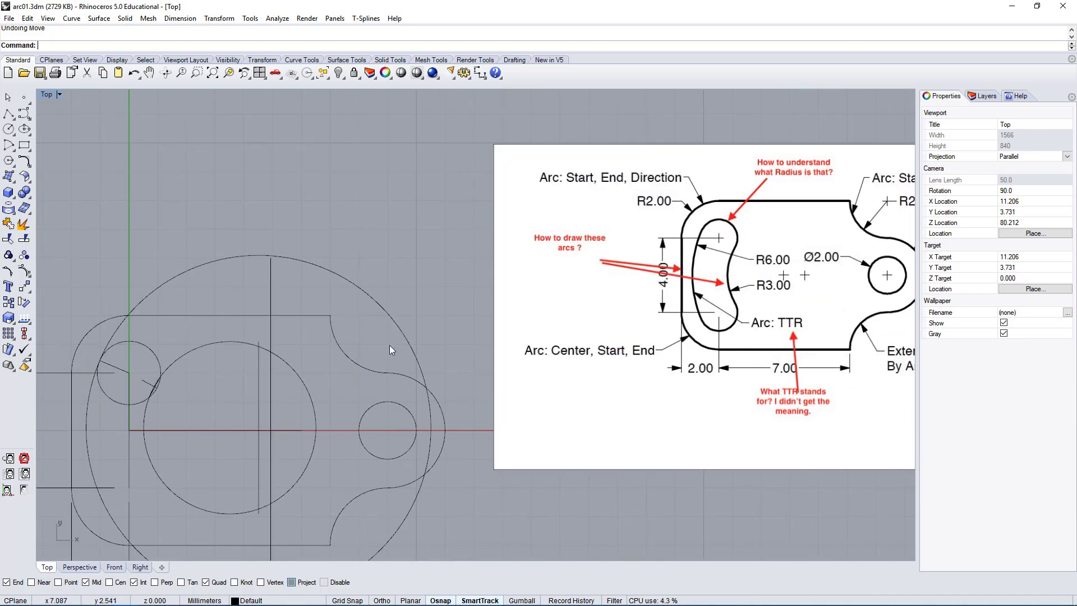
mouse_move(780, 386)
right_down()
mouse_move(680, 415)
mouse_move(693, 404)
mouse_move(623, 348)
right_up()
scroll(623, 348, up, 2)
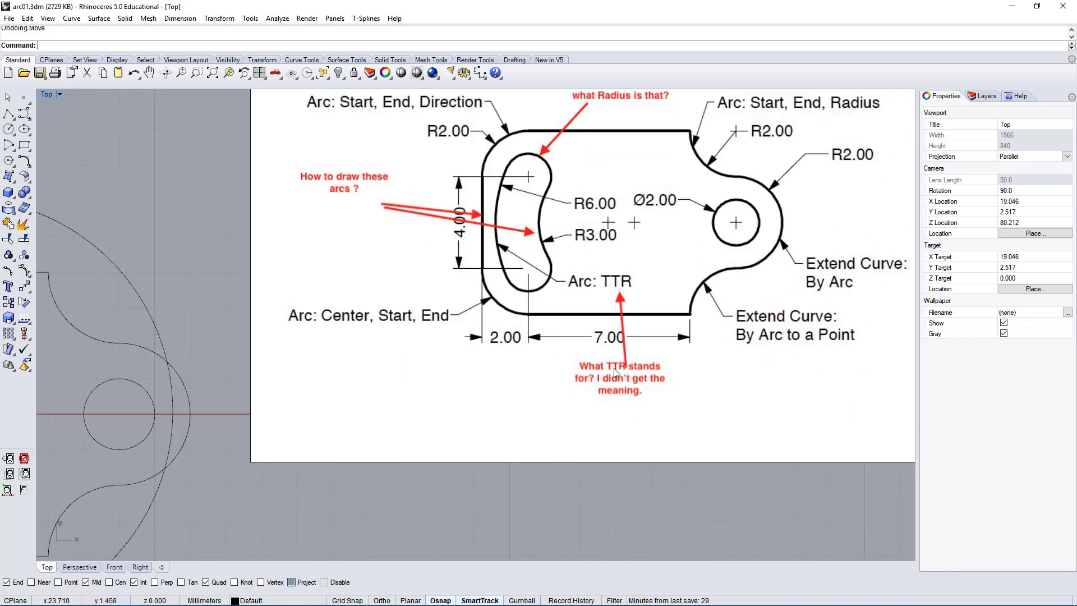
scroll(600, 402, down, 4)
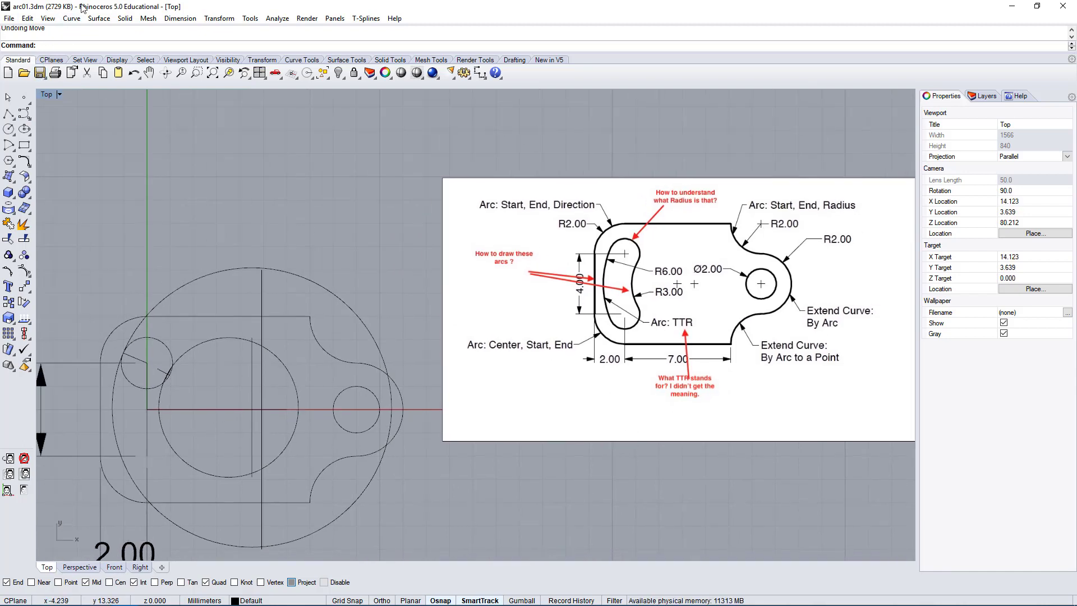
click(71, 19)
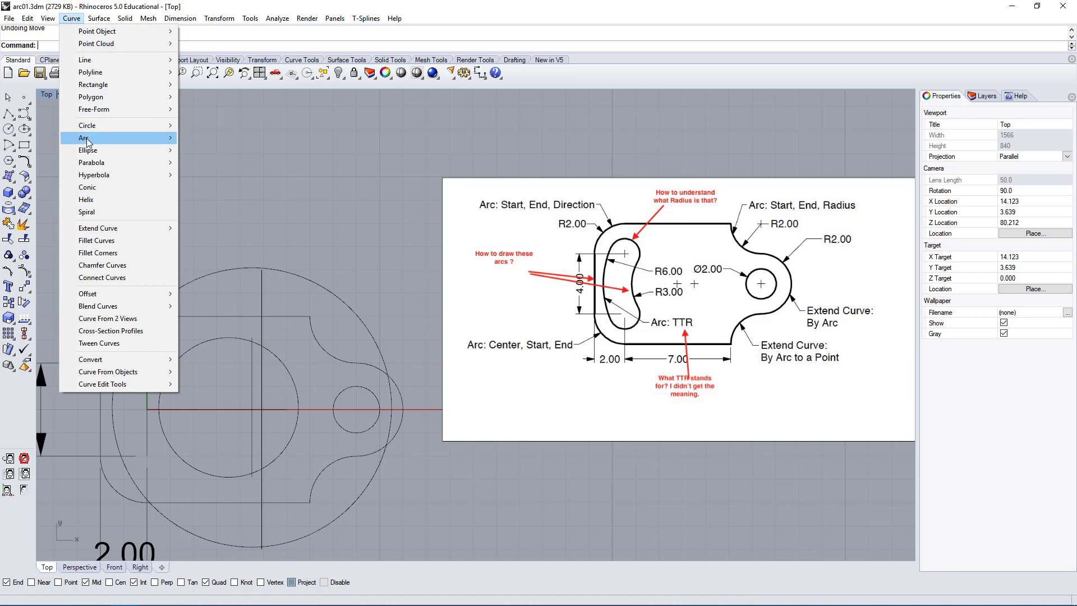
mouse_move(87, 141)
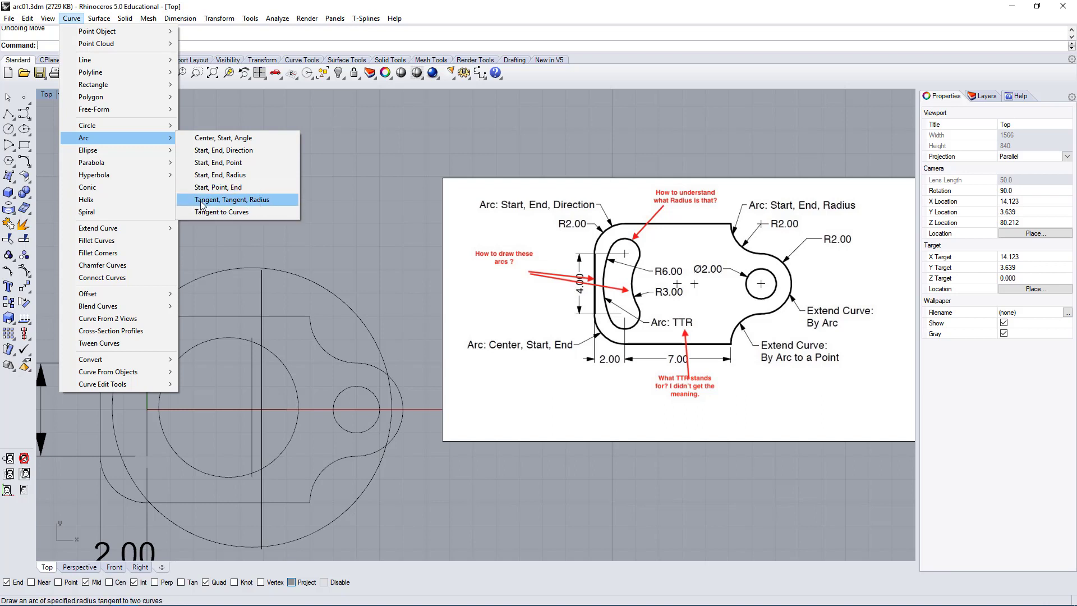
click(258, 199)
scroll(132, 387, up, 3)
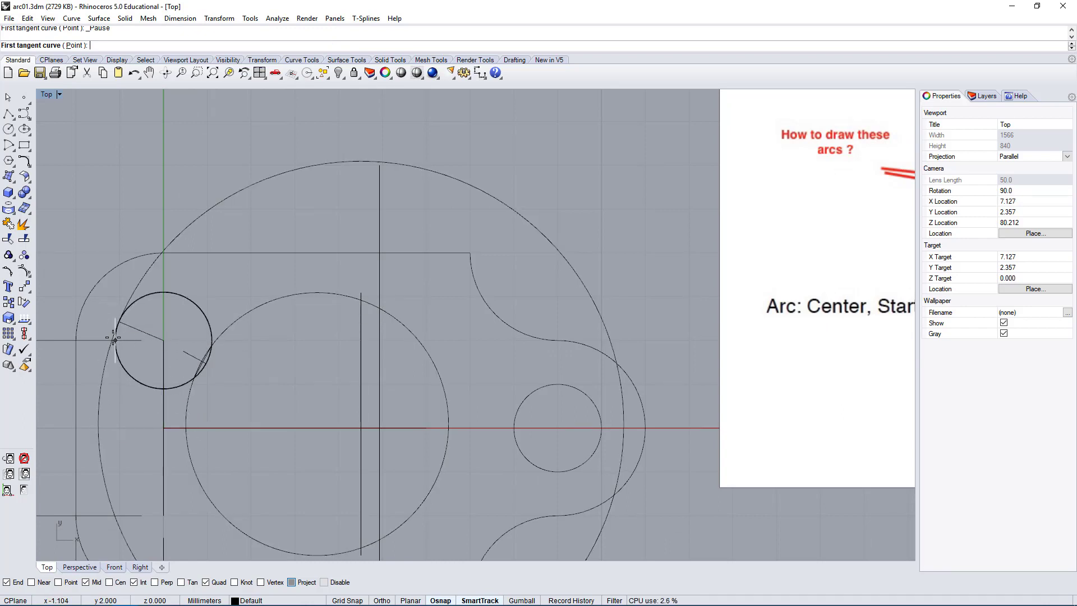
click(100, 388)
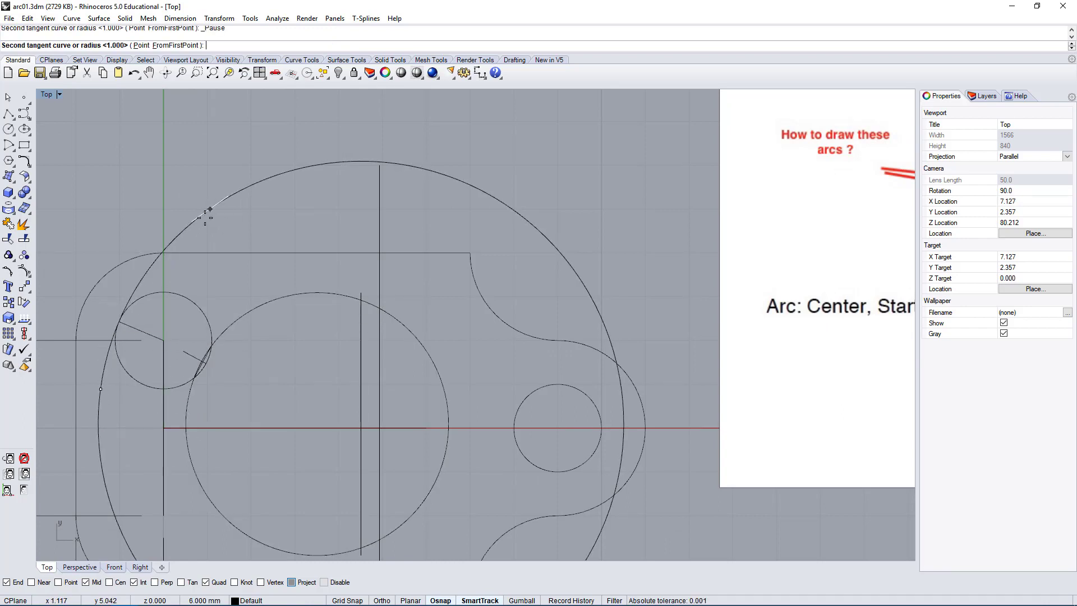
click(239, 317)
key(Return)
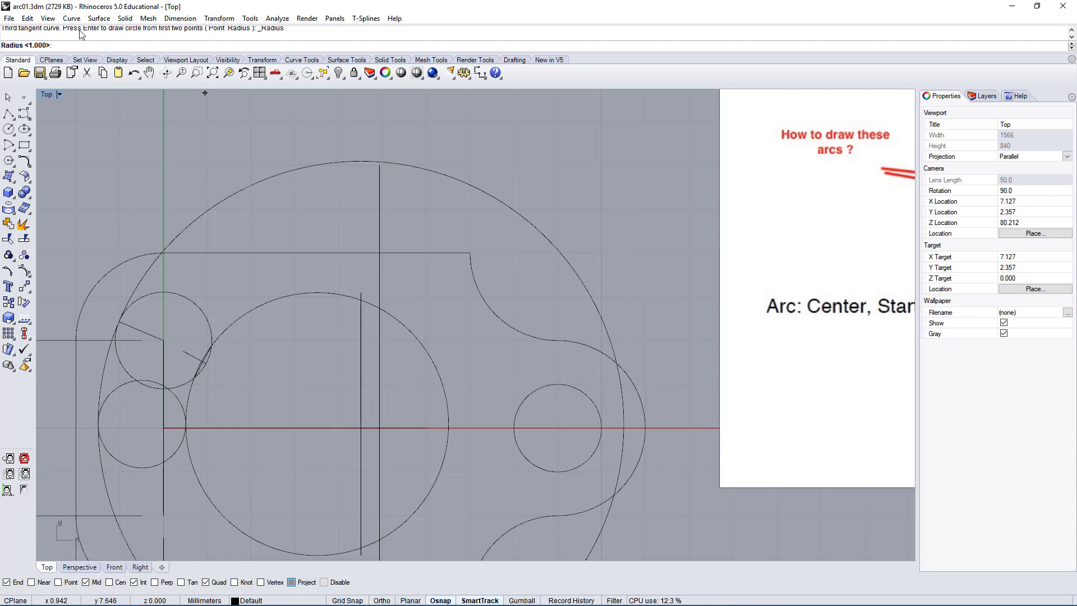
text(1.5)
key(Return)
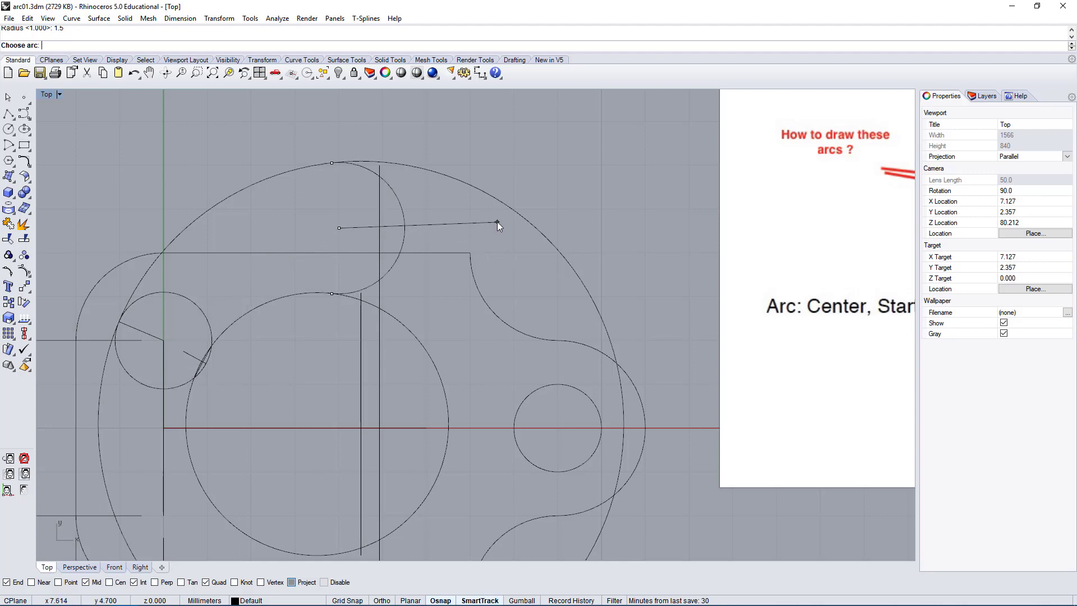
click(398, 201)
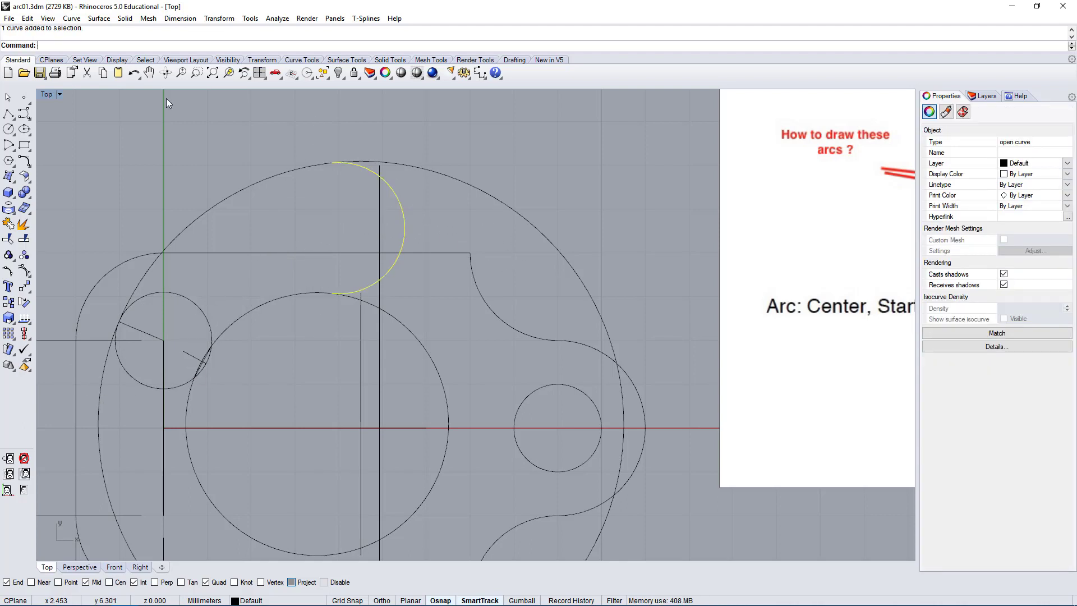
Move the medium circle horizontally so its edge meets the short line's end on the small circle, and clear the selection.
right_drag(212, 360, 277, 342)
scroll(259, 317, up, 4)
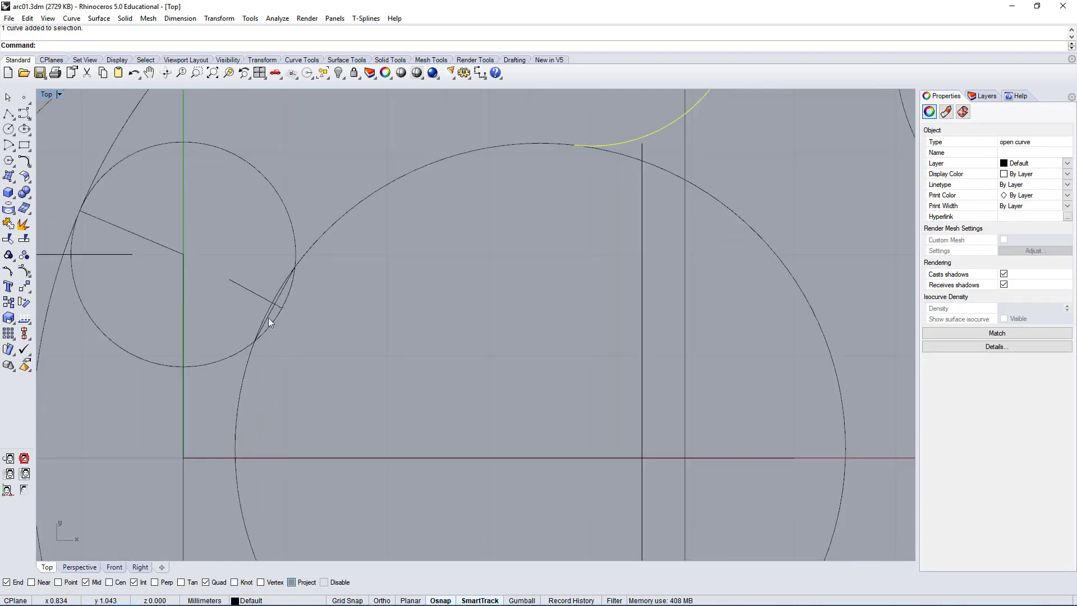
click(259, 338)
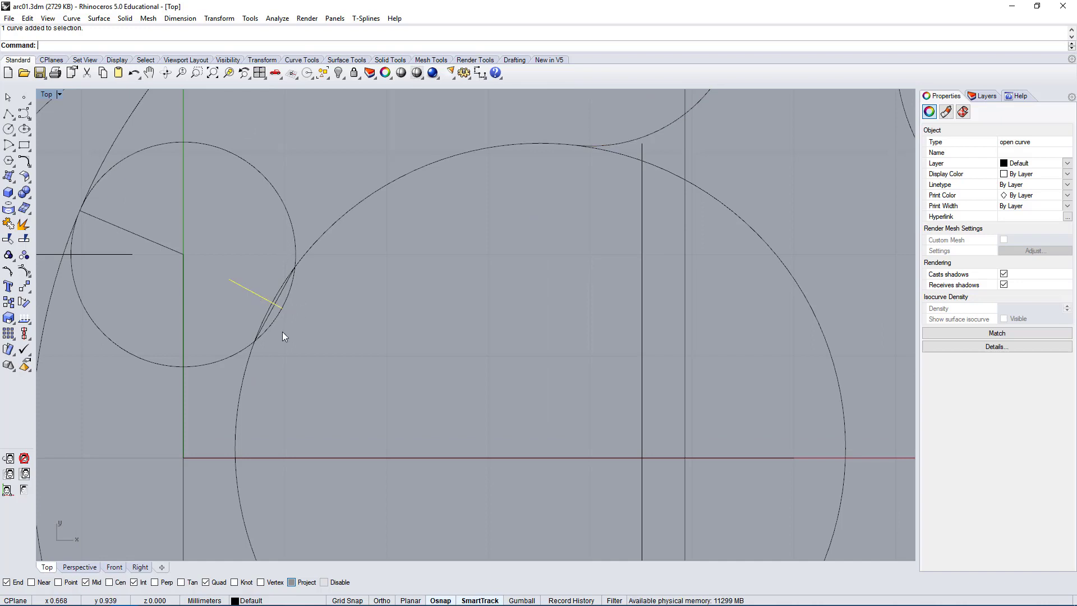
right_drag(254, 409, 318, 386)
click(324, 383)
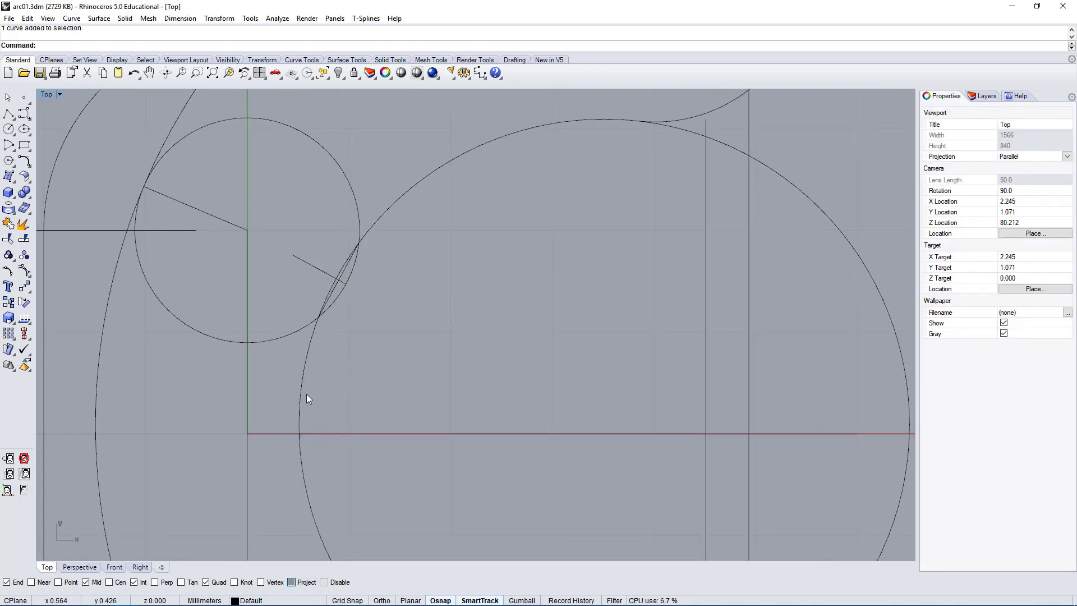
click(306, 394)
text(m)
key(Return)
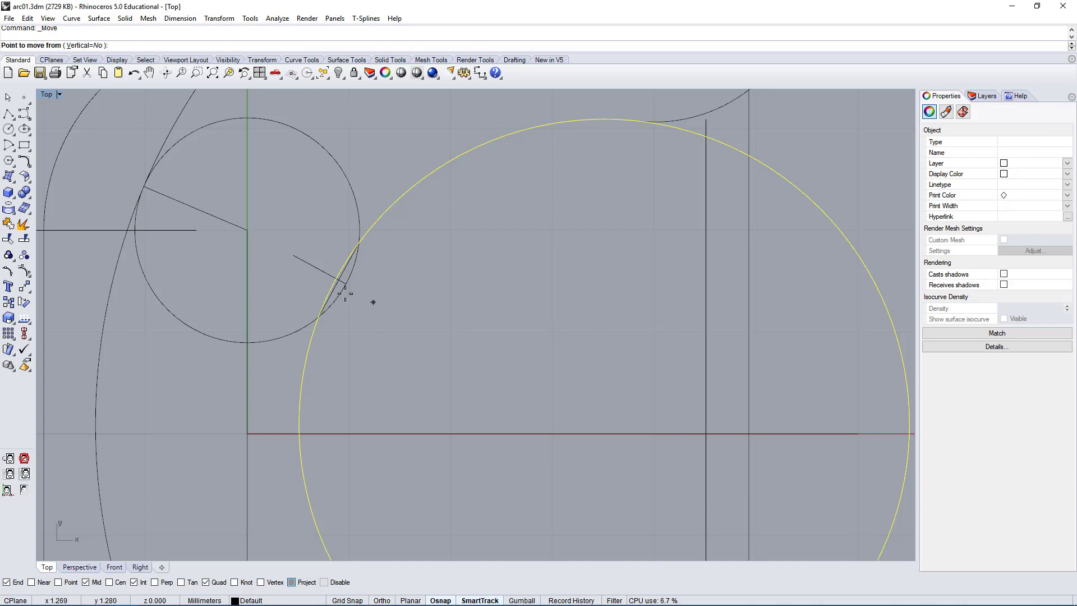
scroll(344, 292, up, 4)
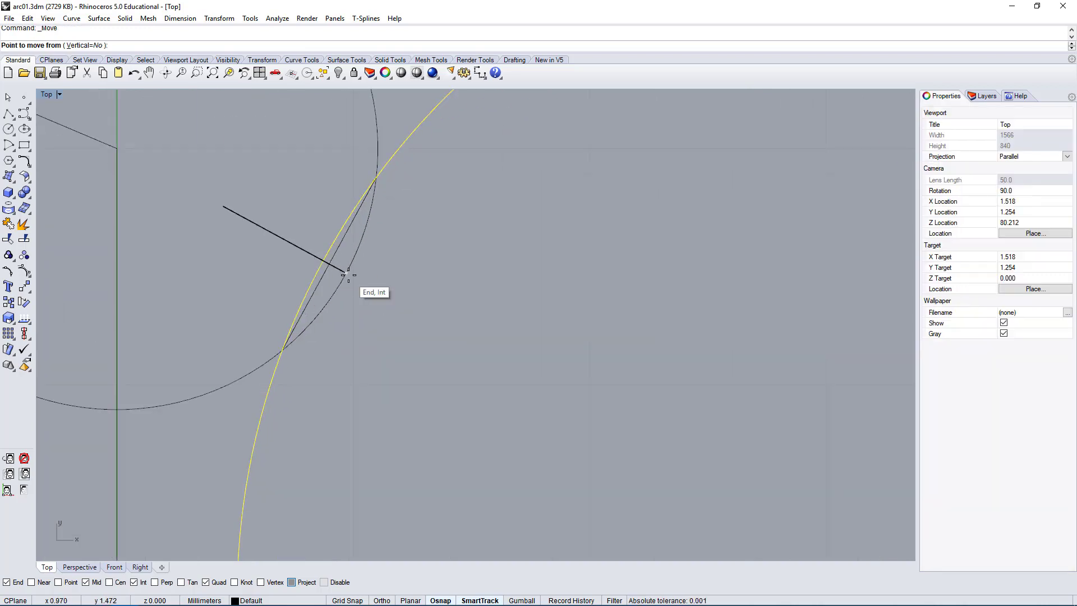
scroll(346, 274, up, 4)
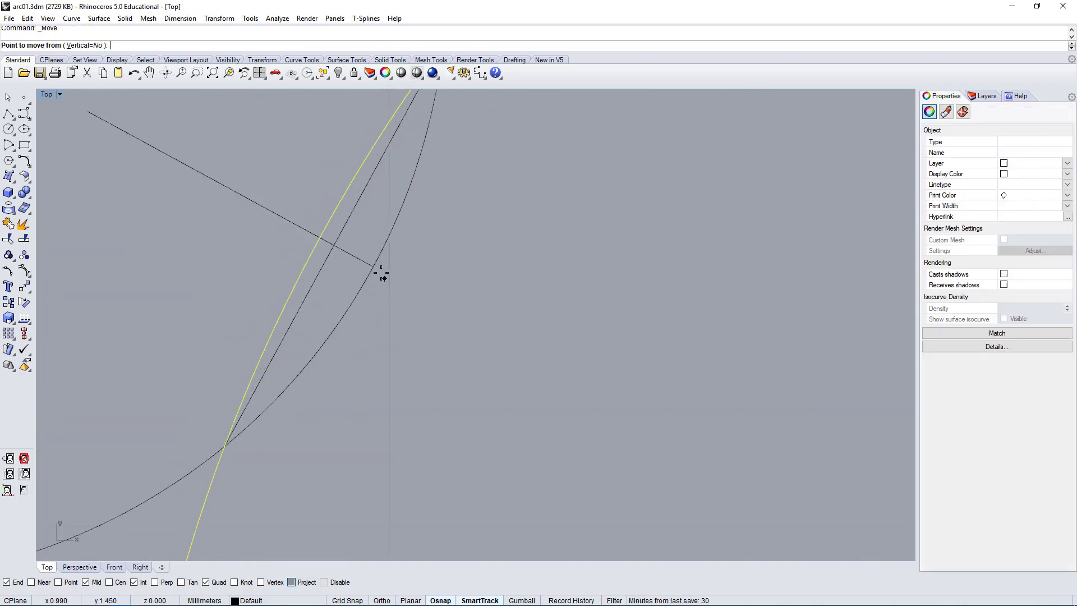
click(304, 266)
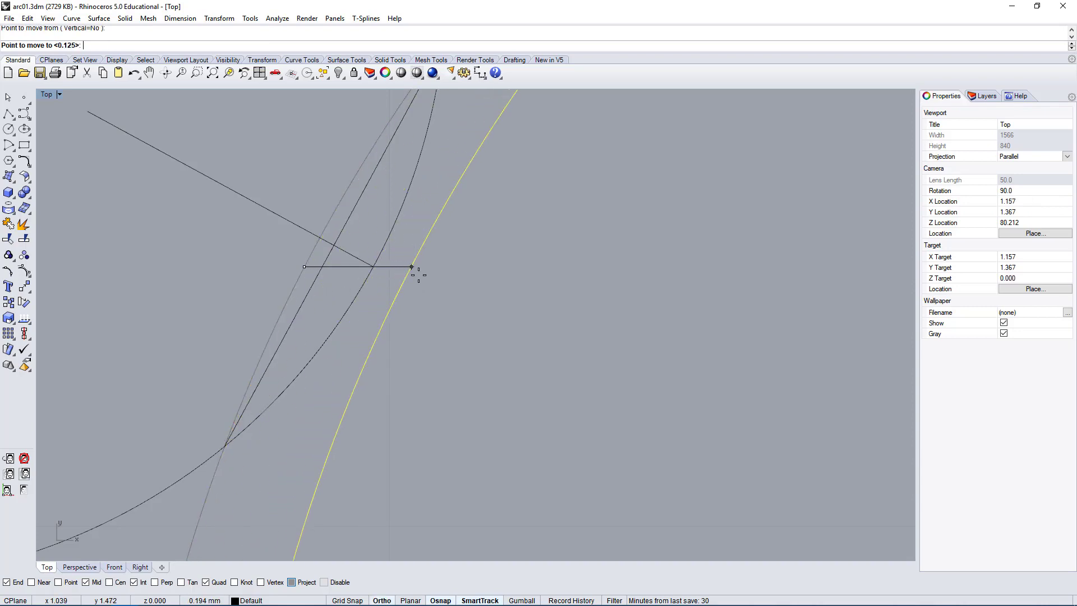
click(373, 266)
scroll(400, 280, down, 5)
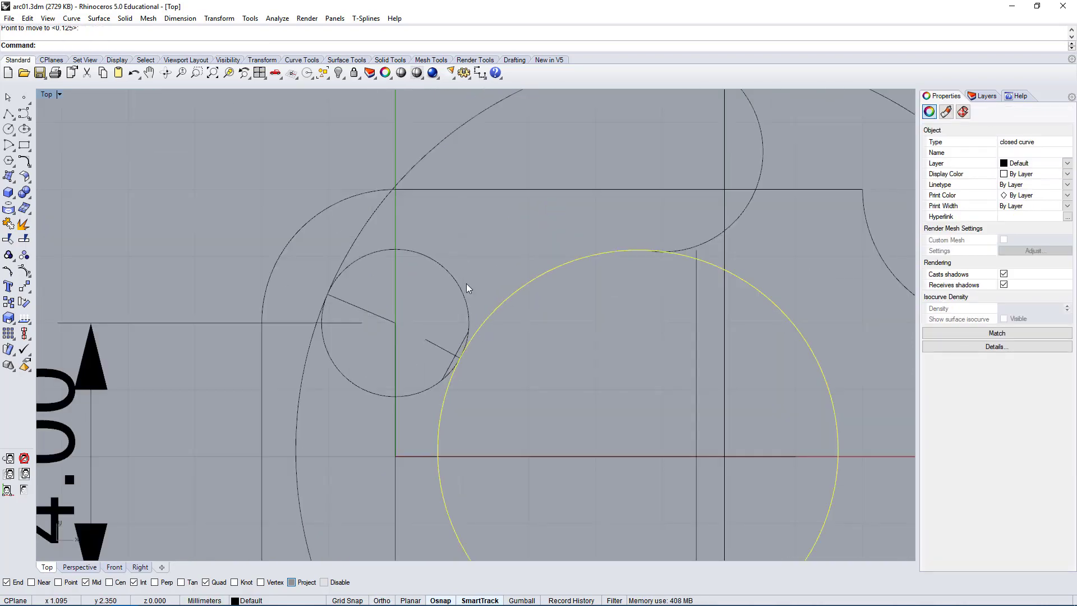
key(Escape)
Add a radius dimension to the small circle, with its text above the plate's corner.
scroll(470, 335, up, 3)
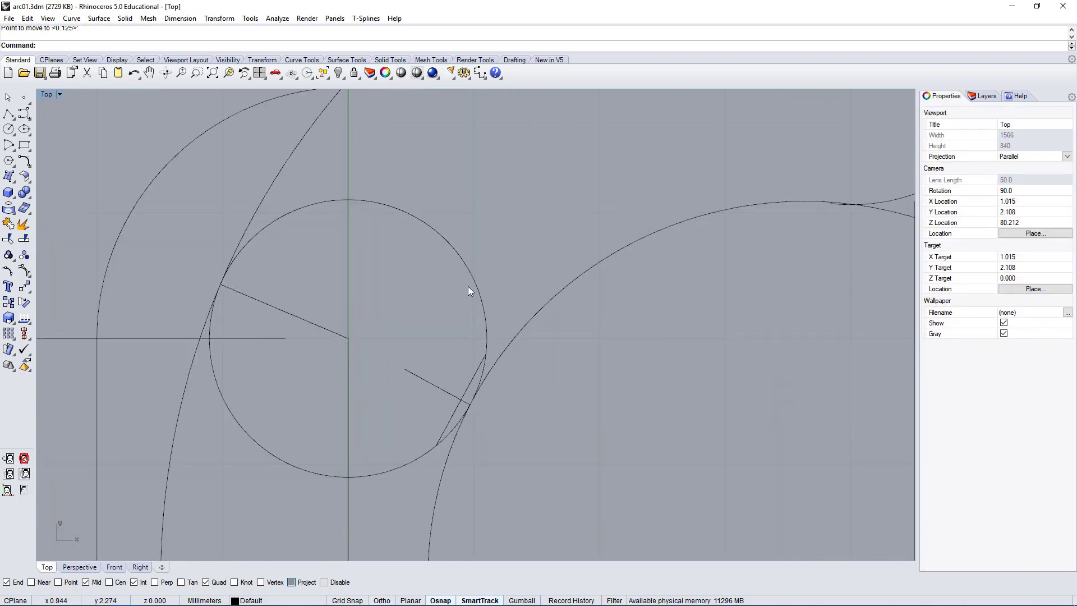
click(468, 267)
scroll(476, 300, down, 2)
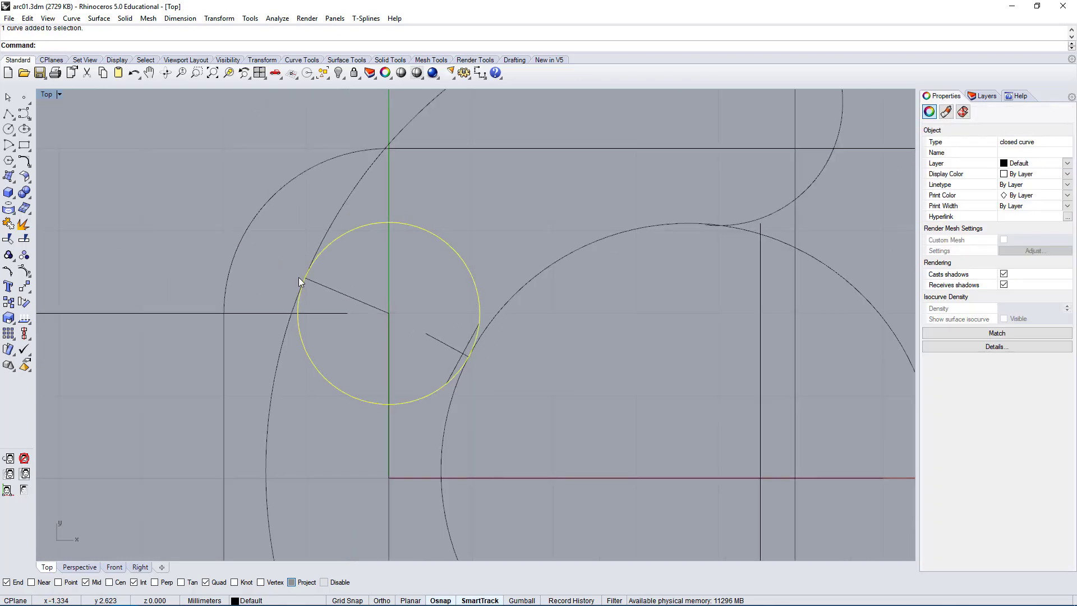
scroll(325, 194, down, 3)
right_drag(326, 194, 449, 301)
click(514, 60)
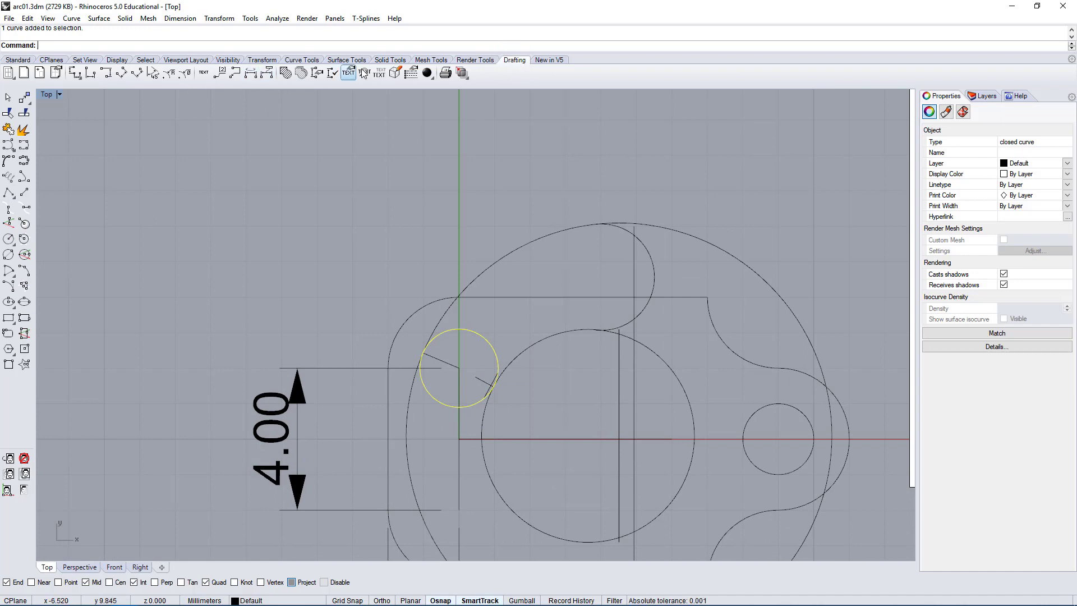
click(167, 75)
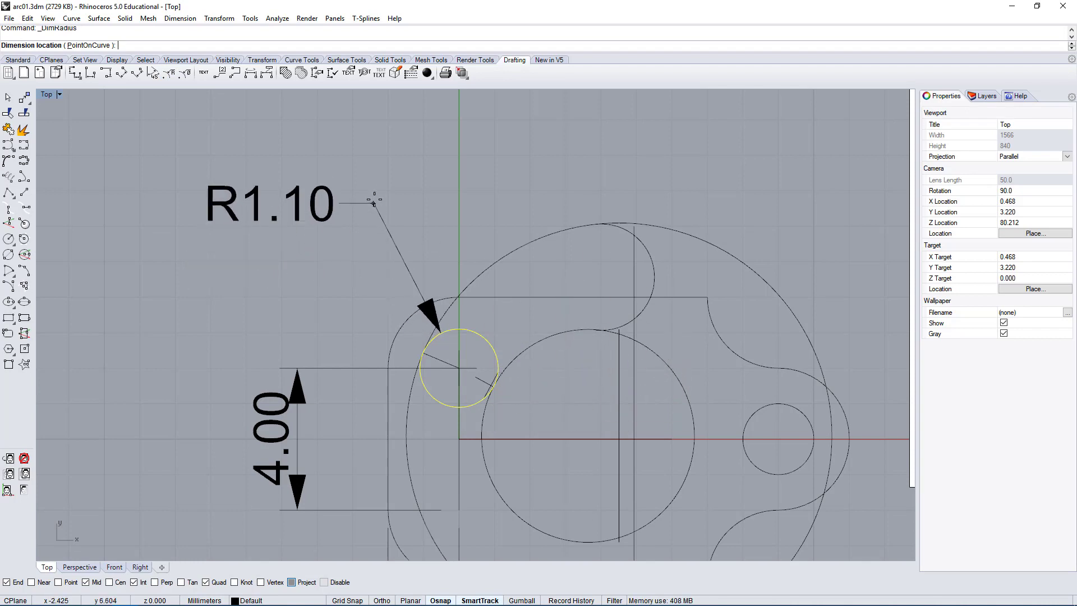
click(375, 191)
click(302, 201)
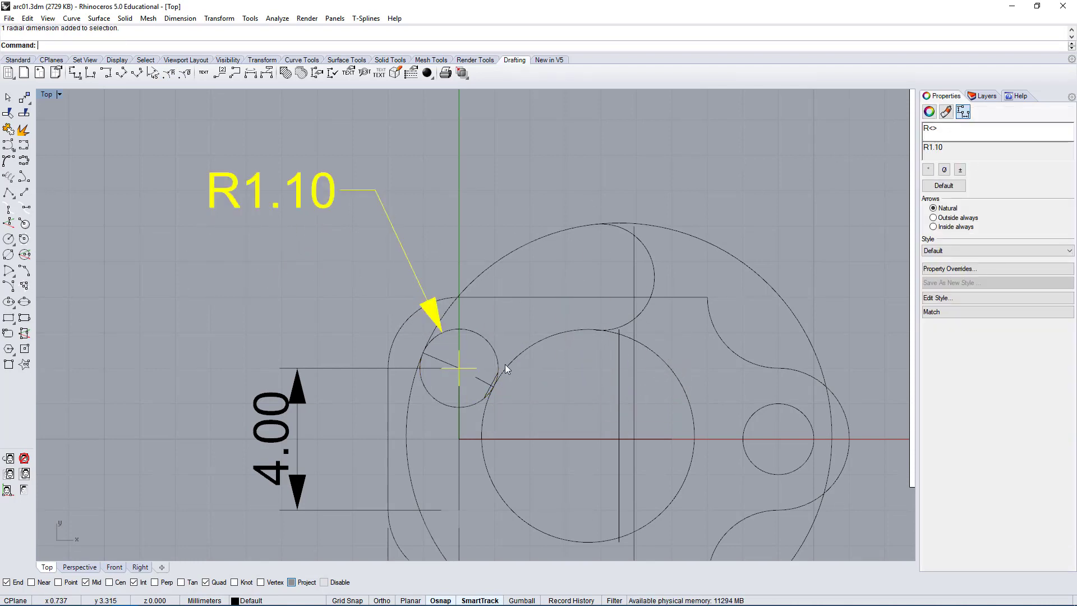
right_drag(551, 380, 513, 319)
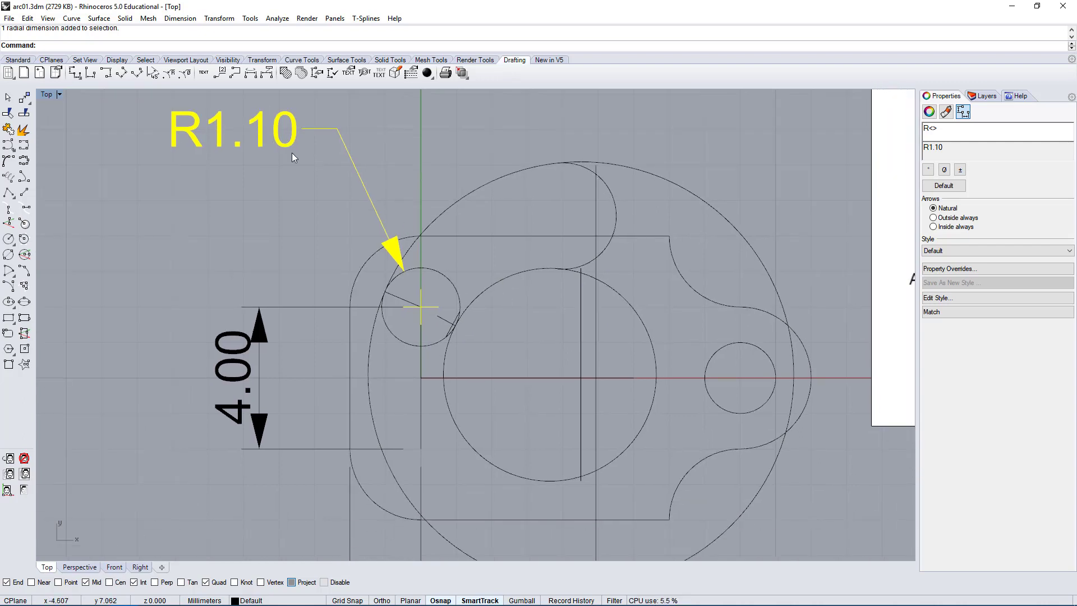
Delete the radius 1.5 arc between the large and medium circles.
click(520, 377)
click(500, 318)
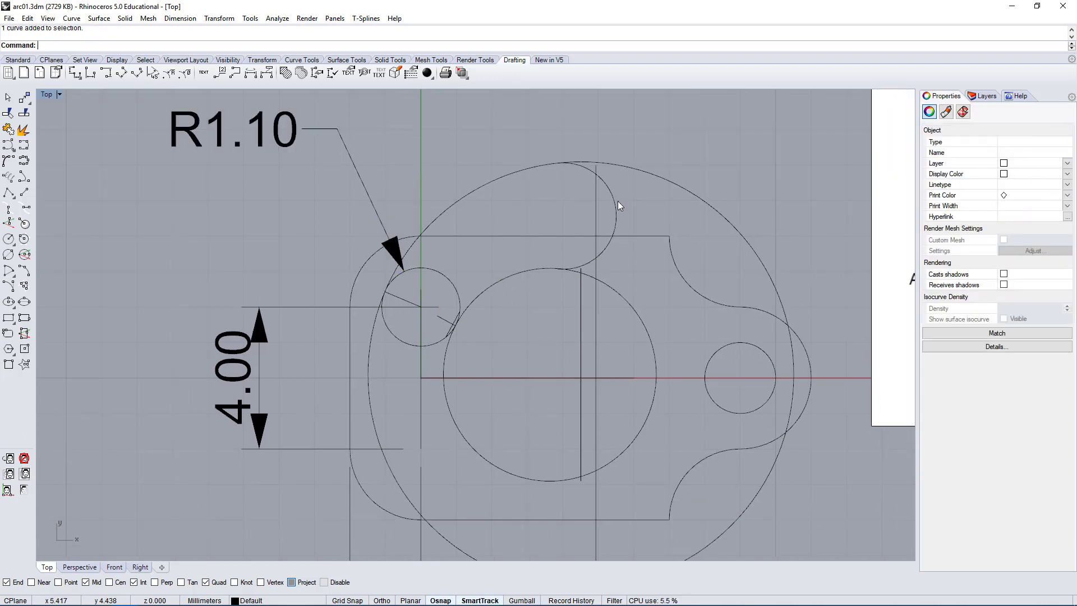
click(614, 215)
key(Delete)
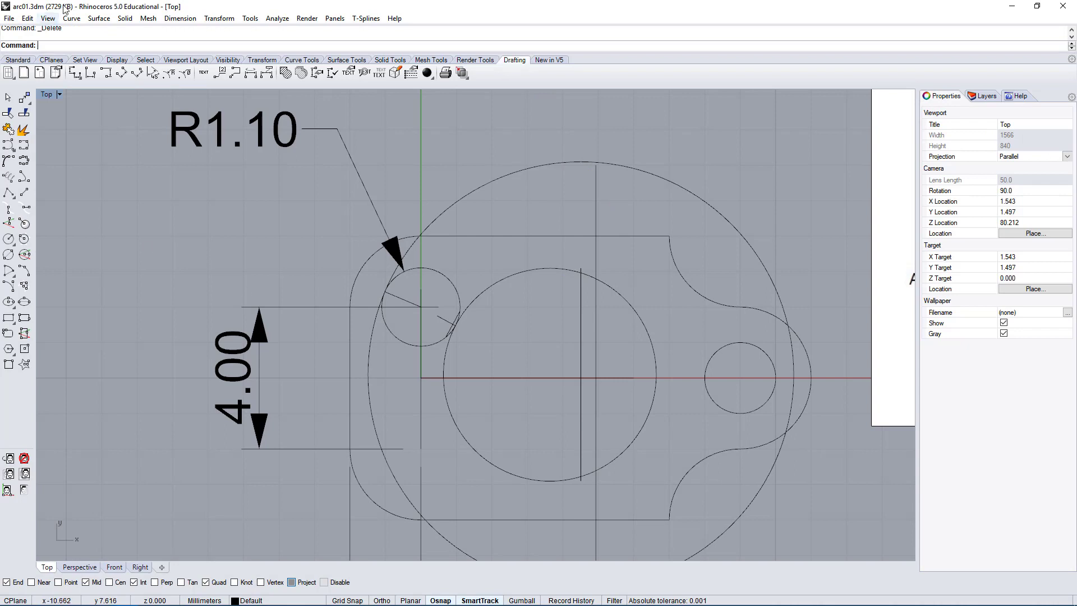
Draw a Tangent, Tangent, Radius arc of radius 1.1 between the large and medium circles, choosing the upper arc.
click(28, 60)
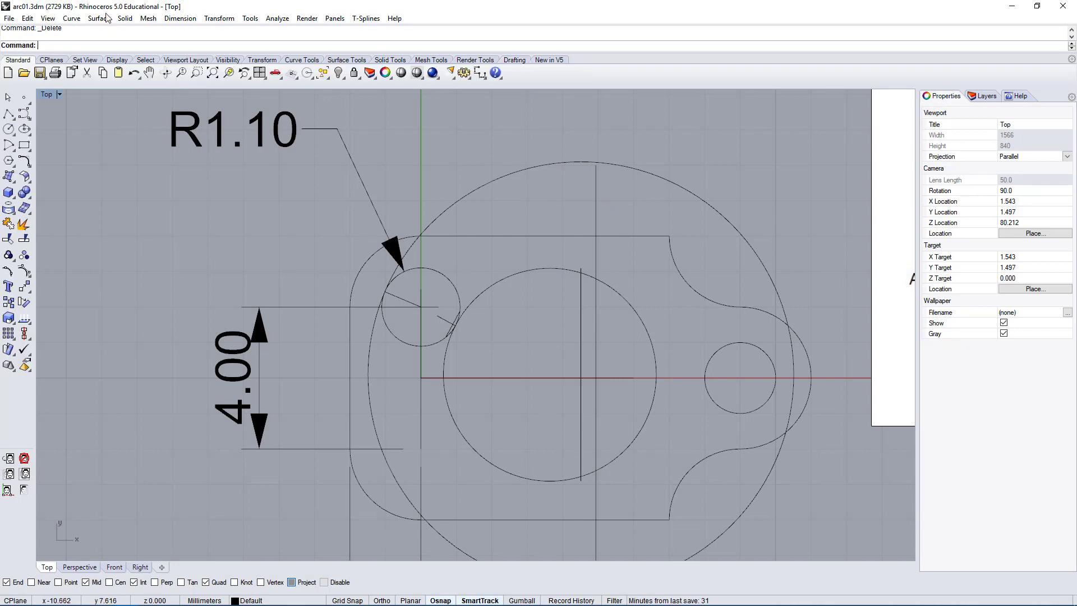
click(72, 18)
mouse_move(94, 138)
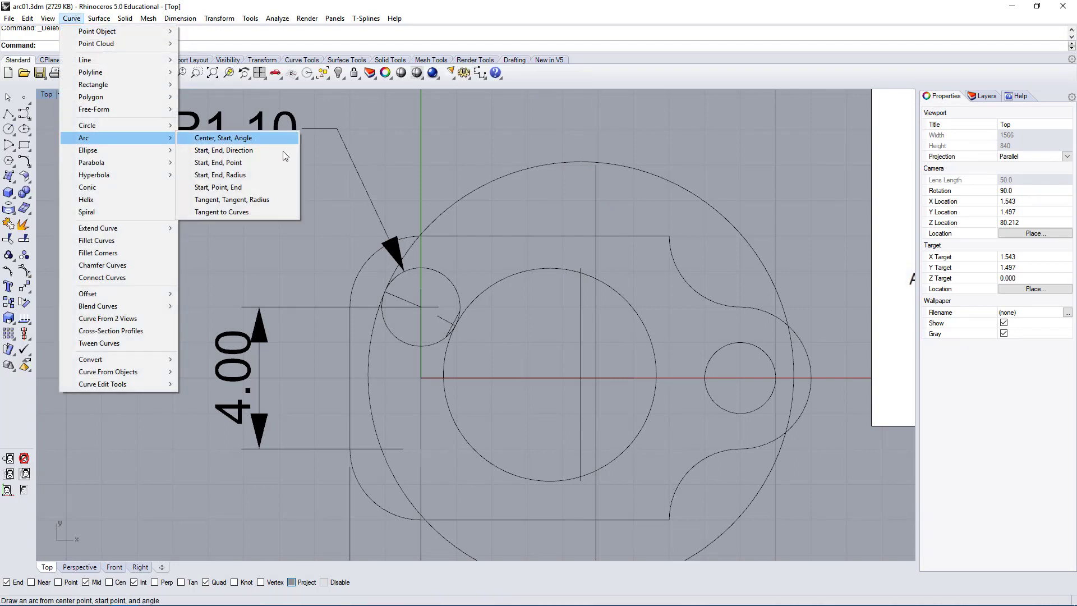
click(257, 203)
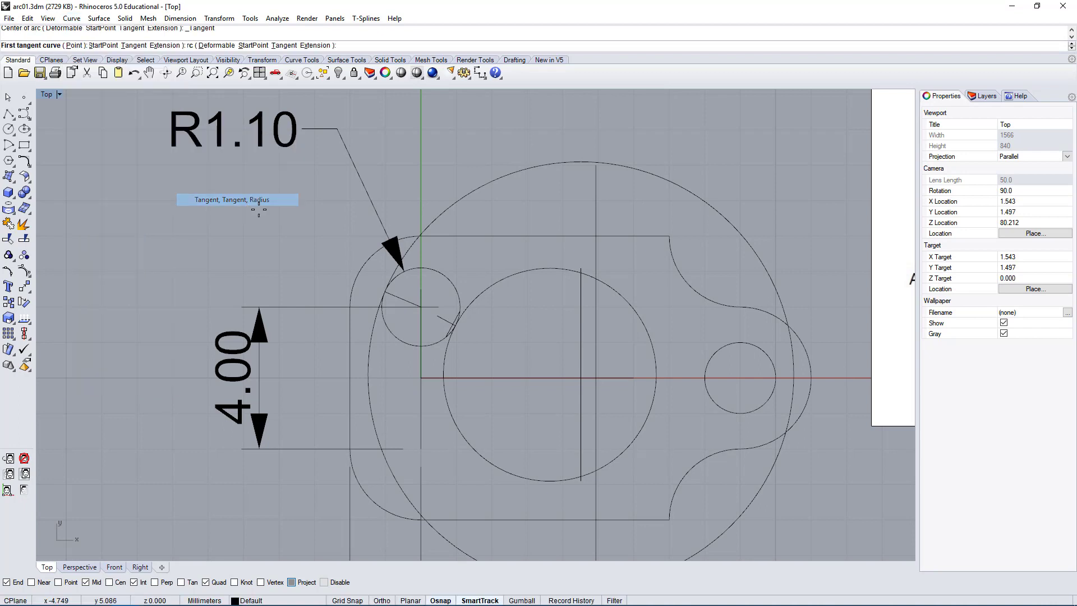
click(369, 358)
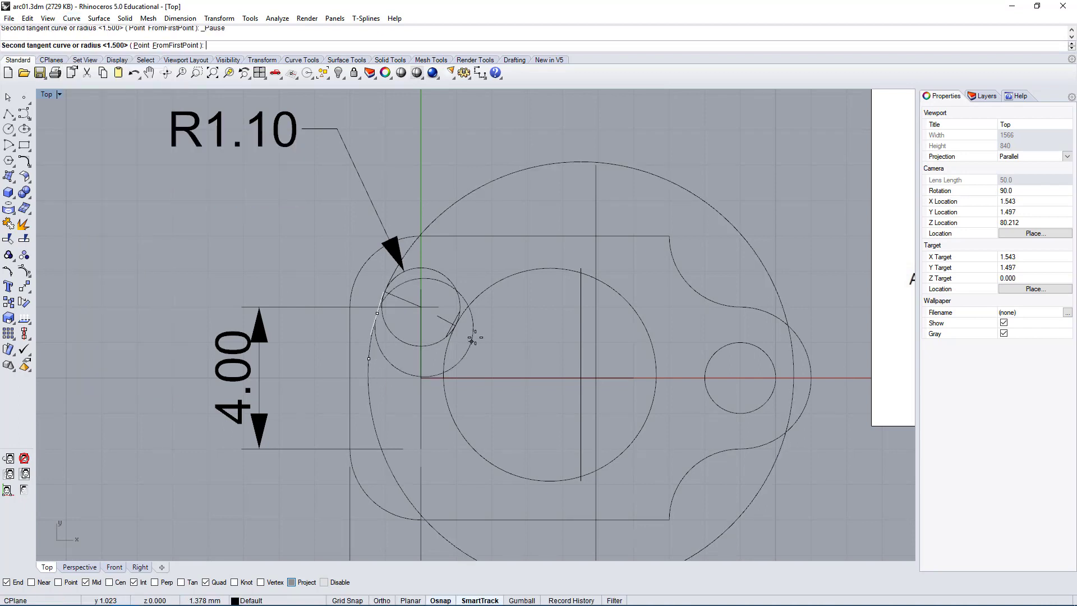
click(486, 289)
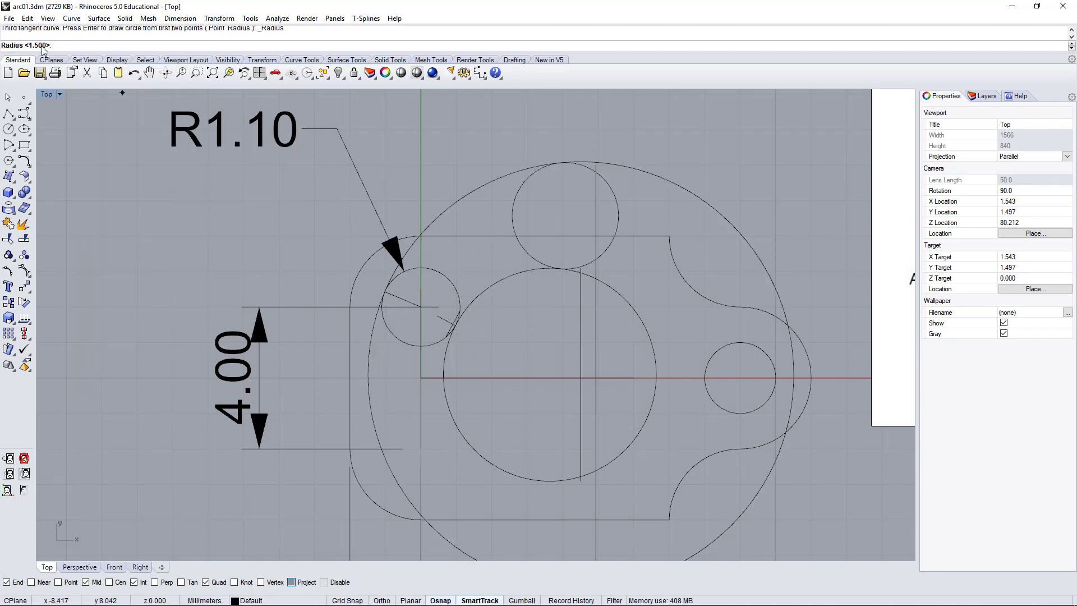
text(1.1)
key(Return)
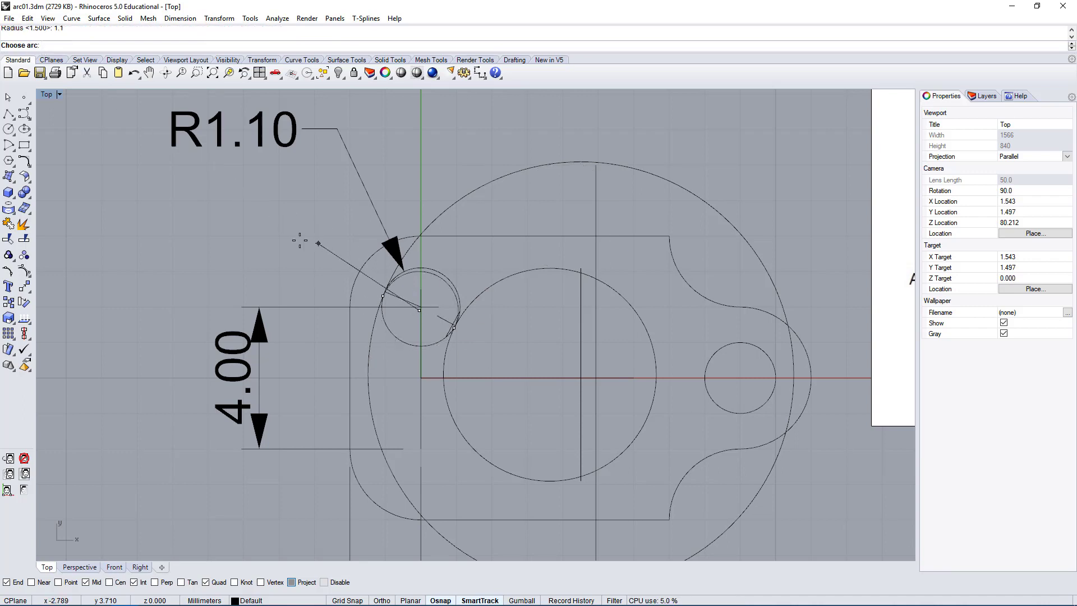
click(286, 223)
Compare the radius 1.1 arc with the small circle, selecting each curve in turn.
scroll(437, 278, up, 6)
click(435, 274)
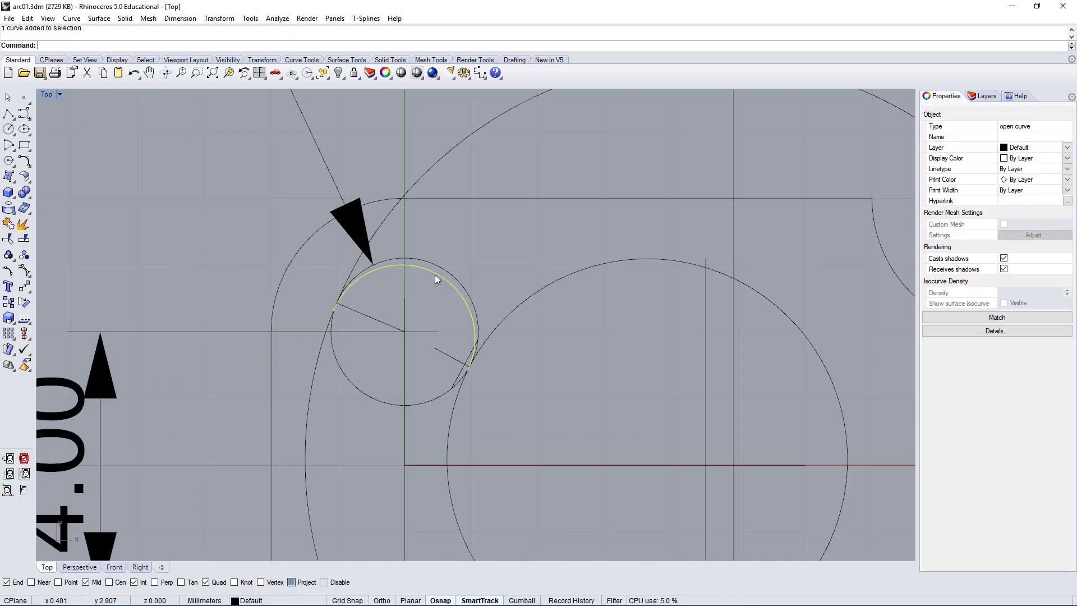
scroll(435, 341, up, 4)
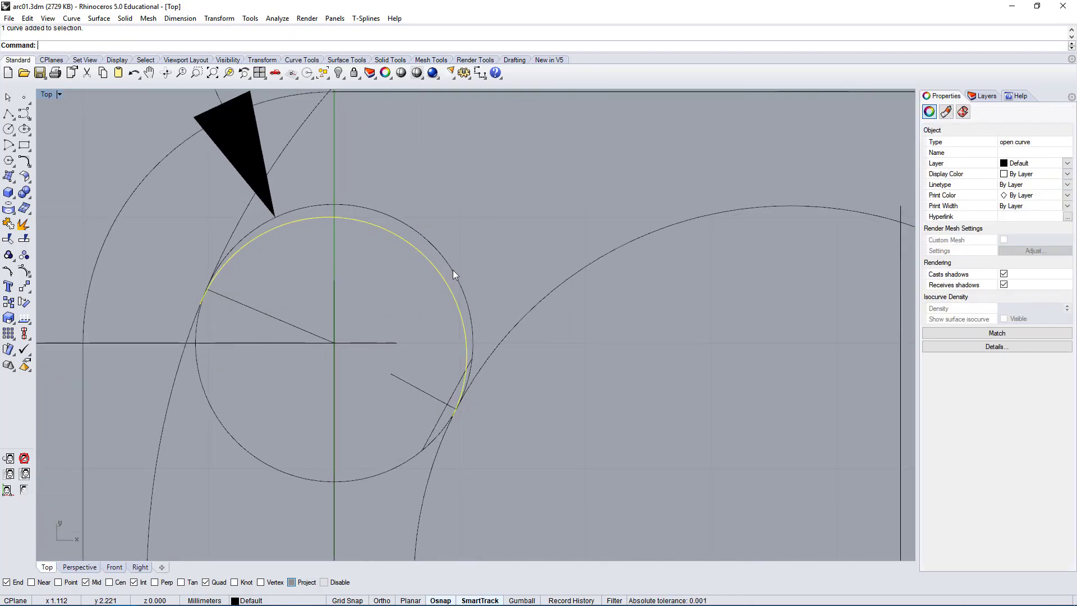
click(417, 226)
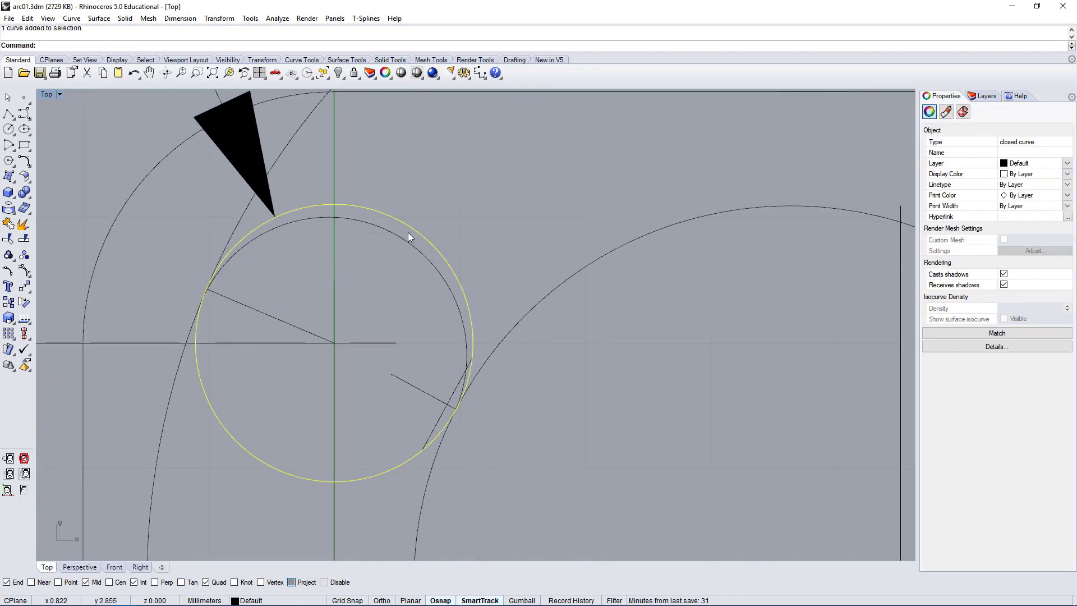
Examine where the radius 1.1 arc meets the medium circle, then clear the selection.
click(430, 264)
scroll(453, 410, up, 6)
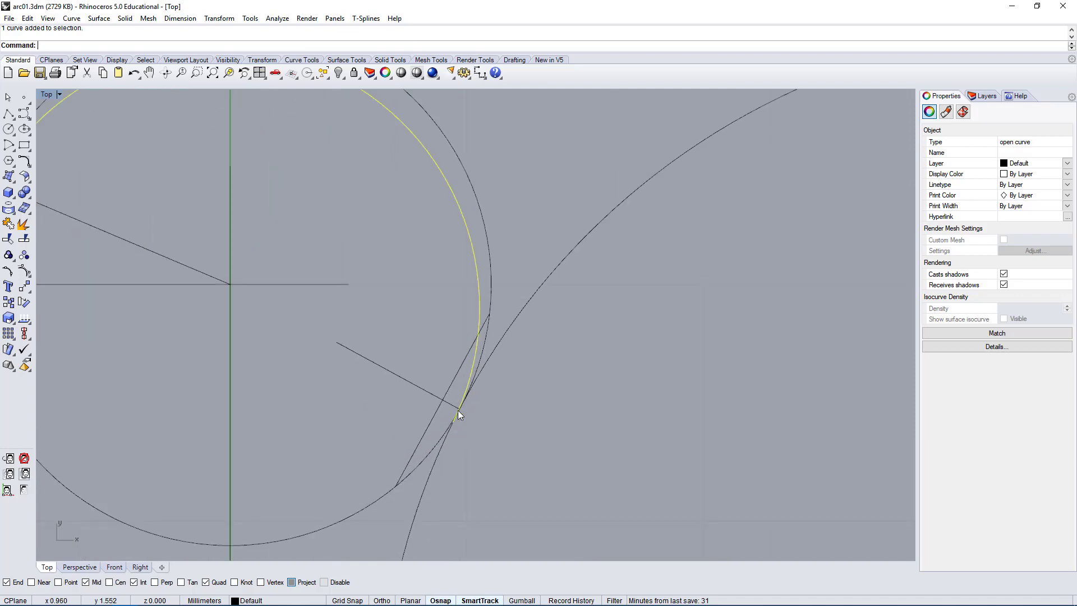
scroll(445, 431, down, 8)
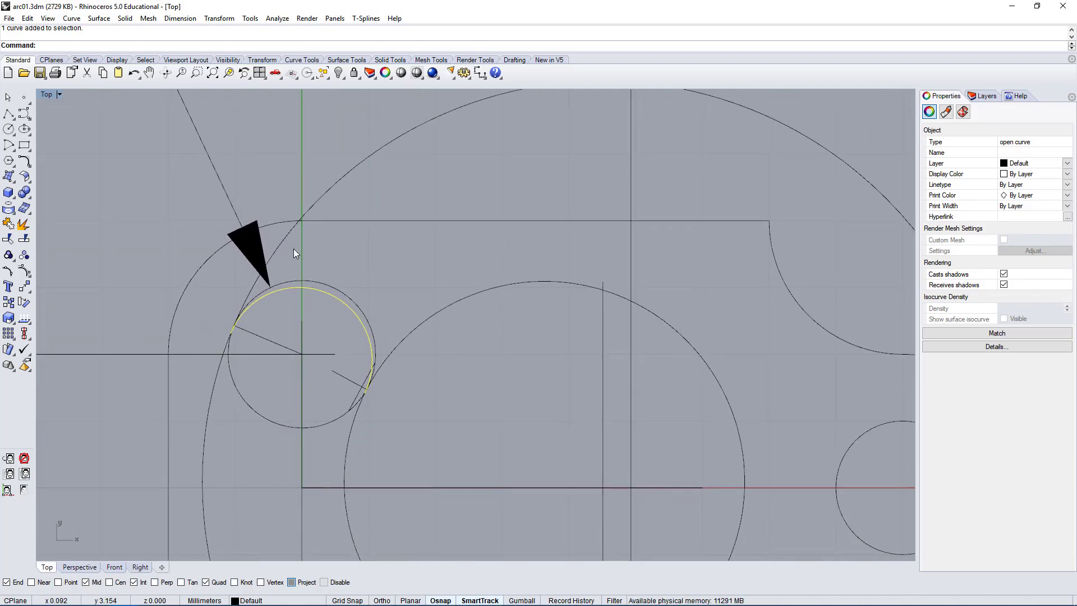
click(496, 396)
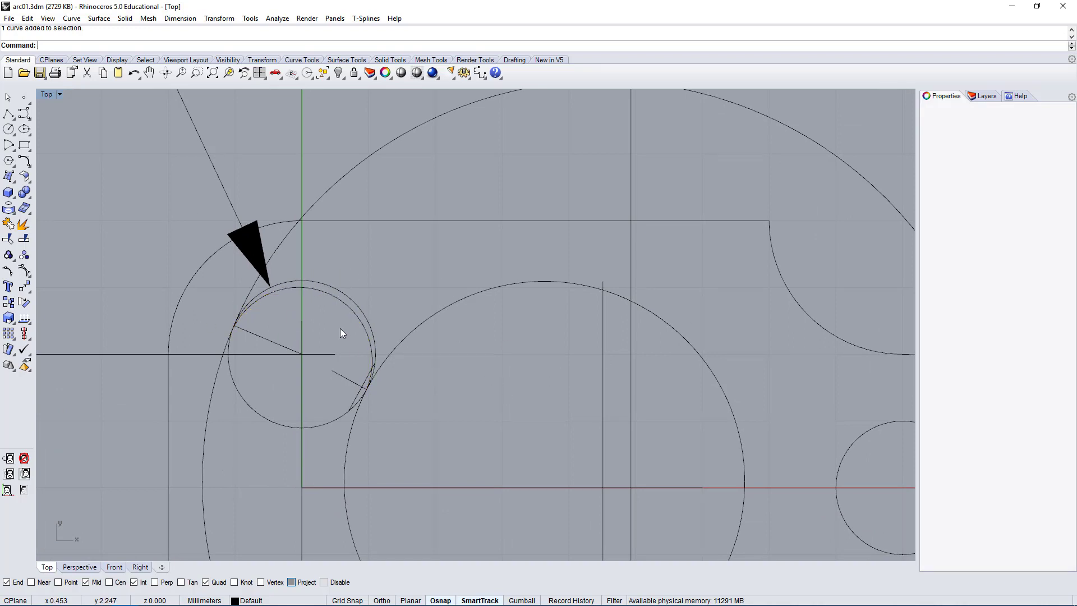
Measure the small circle with the Radius command and highlight the reported value in the command history.
scroll(340, 322, up, 4)
click(347, 293)
click(349, 281)
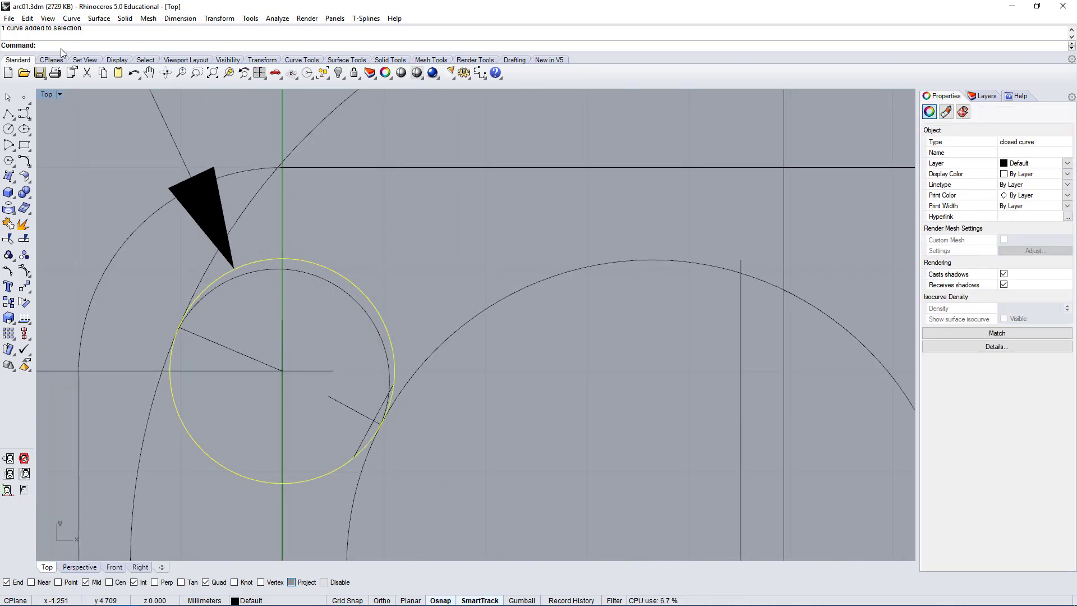
text(Radius)
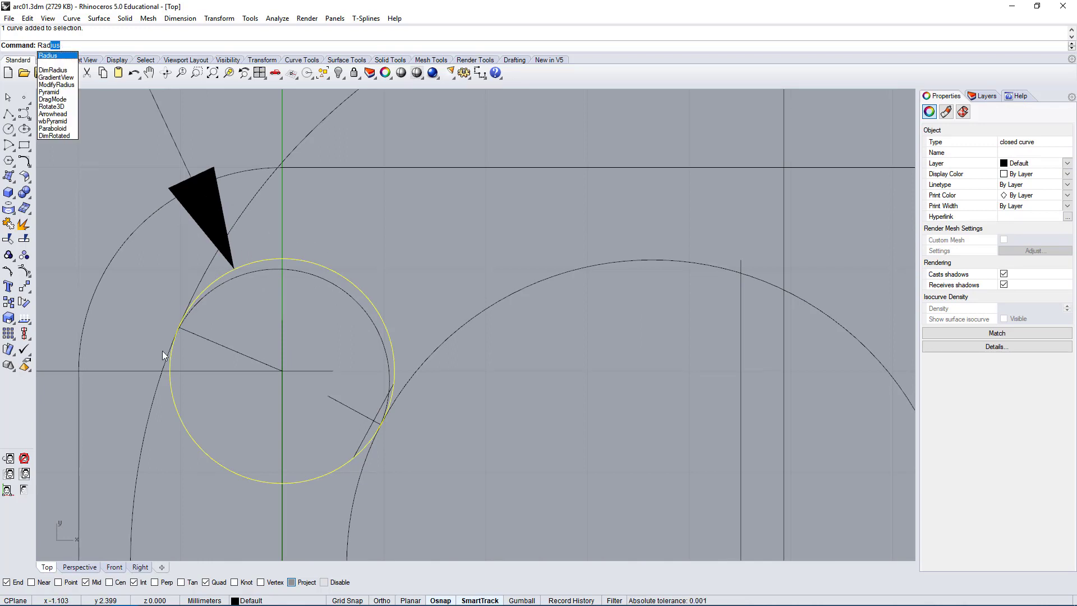
click(62, 55)
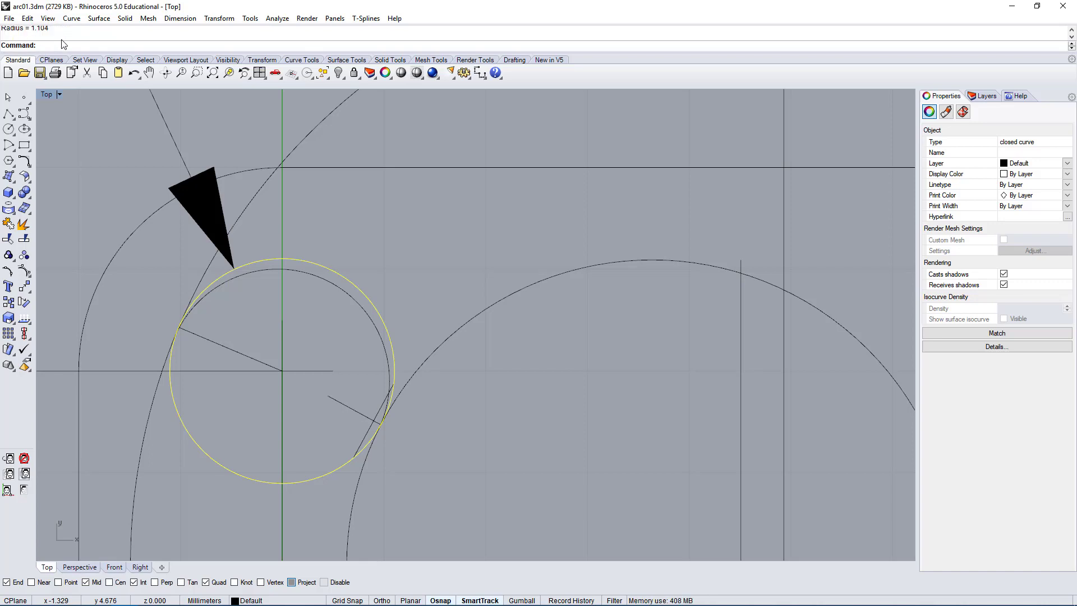
drag(54, 30, 30, 33)
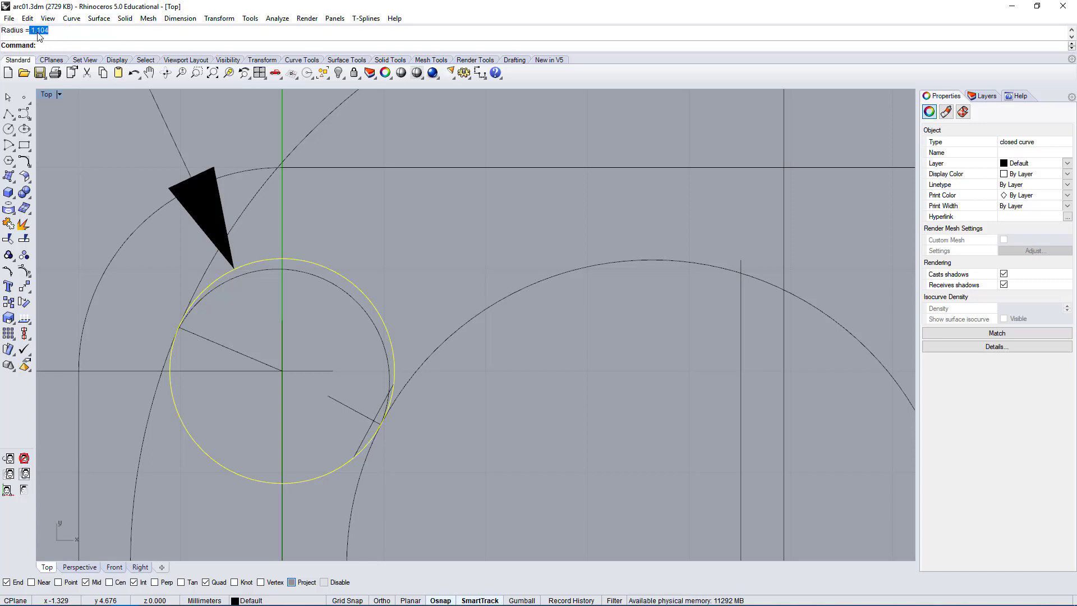
click(403, 278)
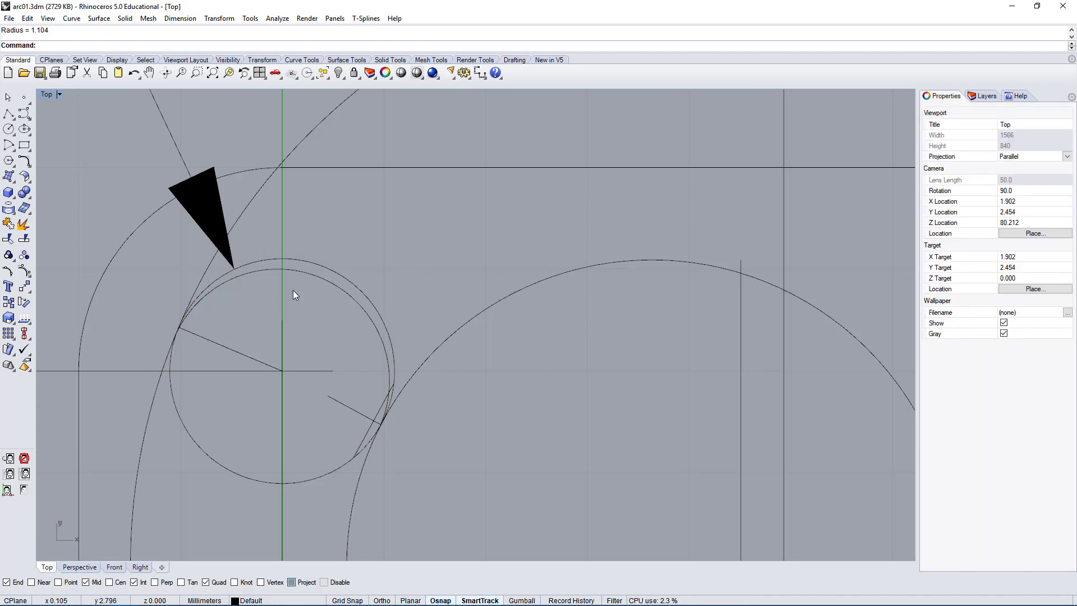
Show the command help and measure the upper arc between the large and medium circles with the Radius command.
click(1020, 95)
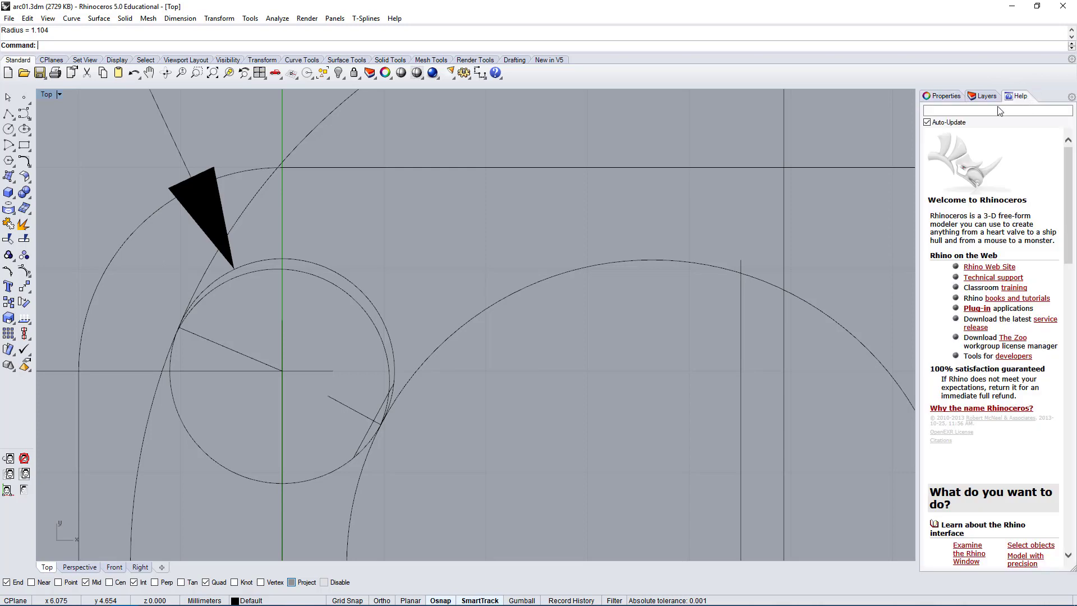
click(359, 302)
text(R)
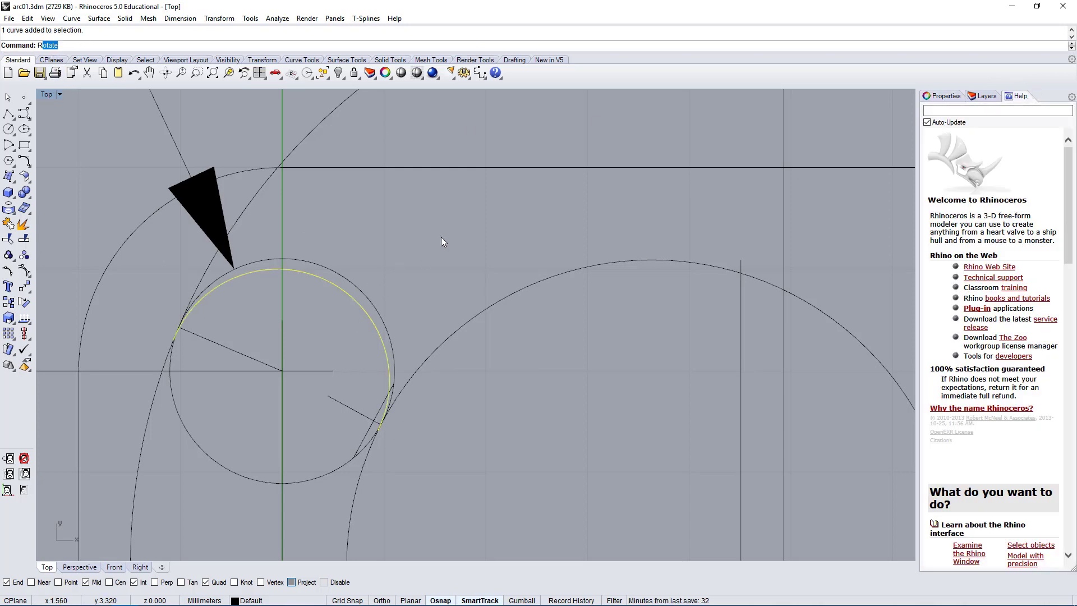
text(adius)
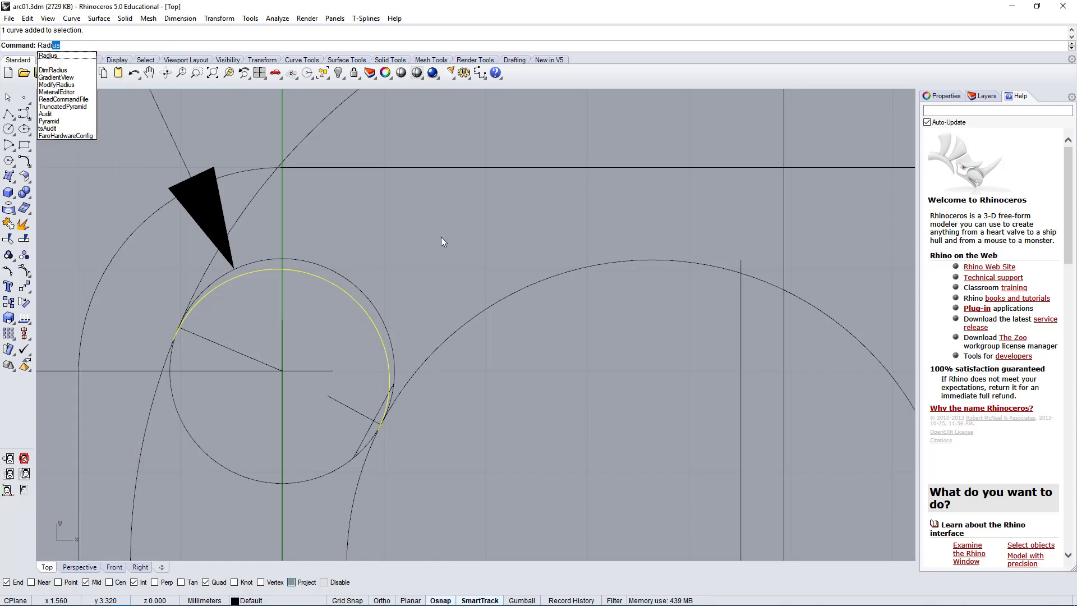
key(Return)
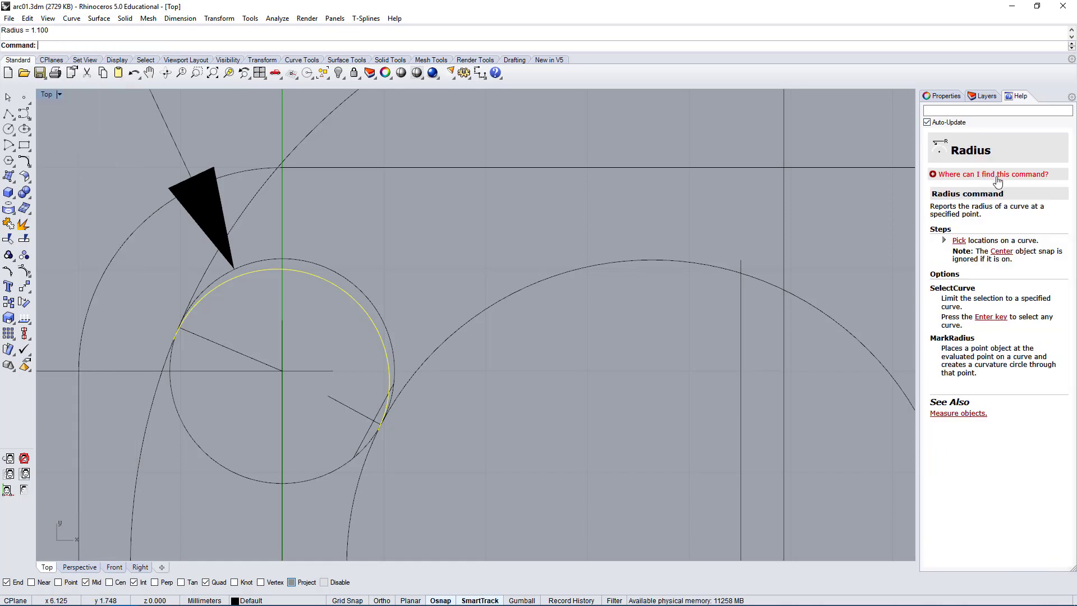
Look up in the help where the Radius command is located, and check its place among the Analyze commands.
click(975, 179)
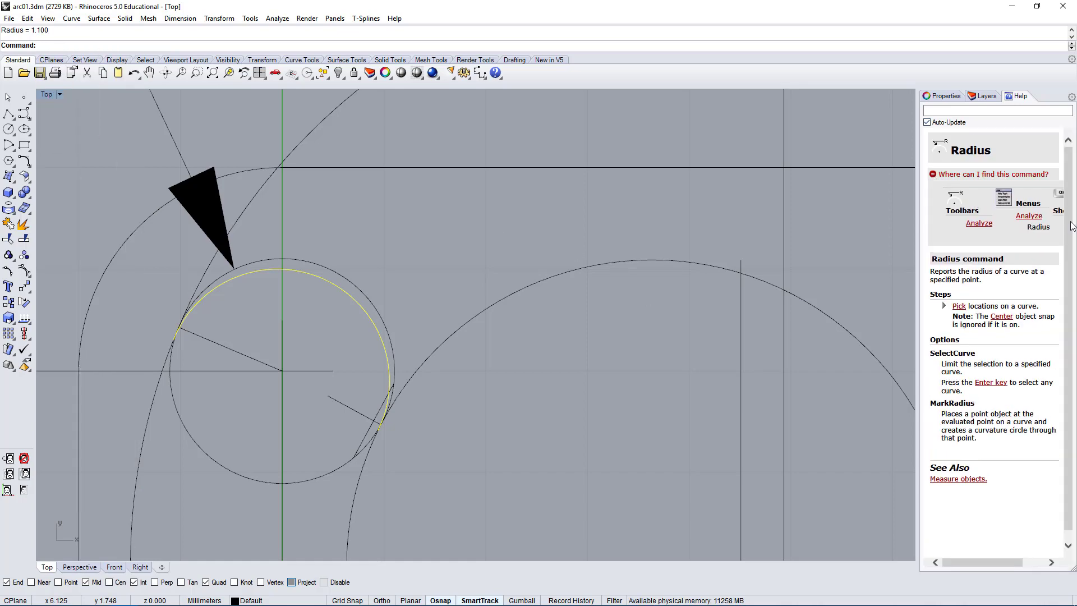
drag(1025, 202, 1036, 238)
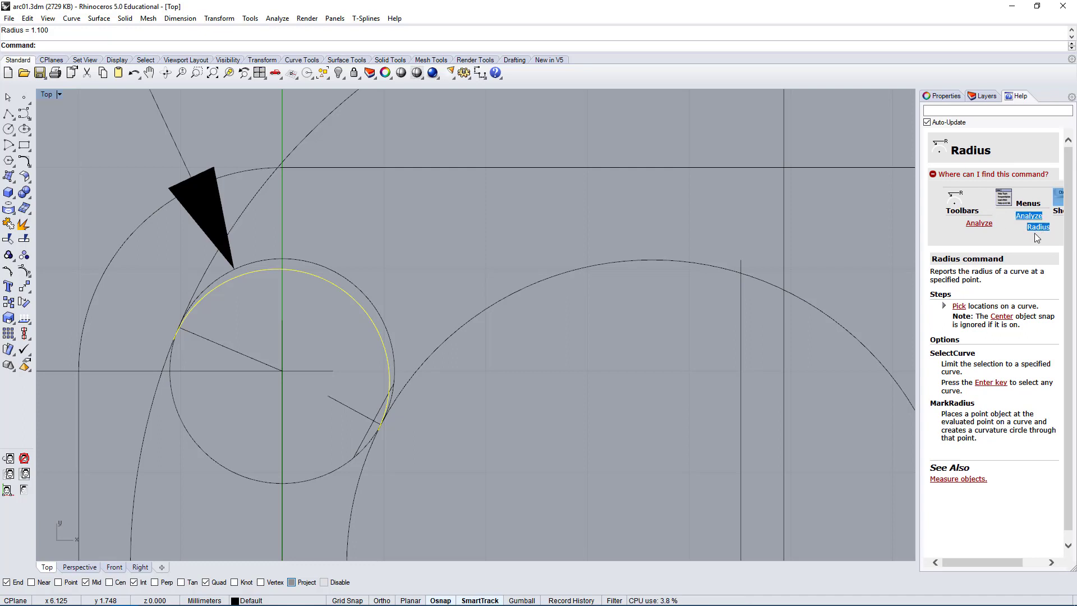
click(277, 19)
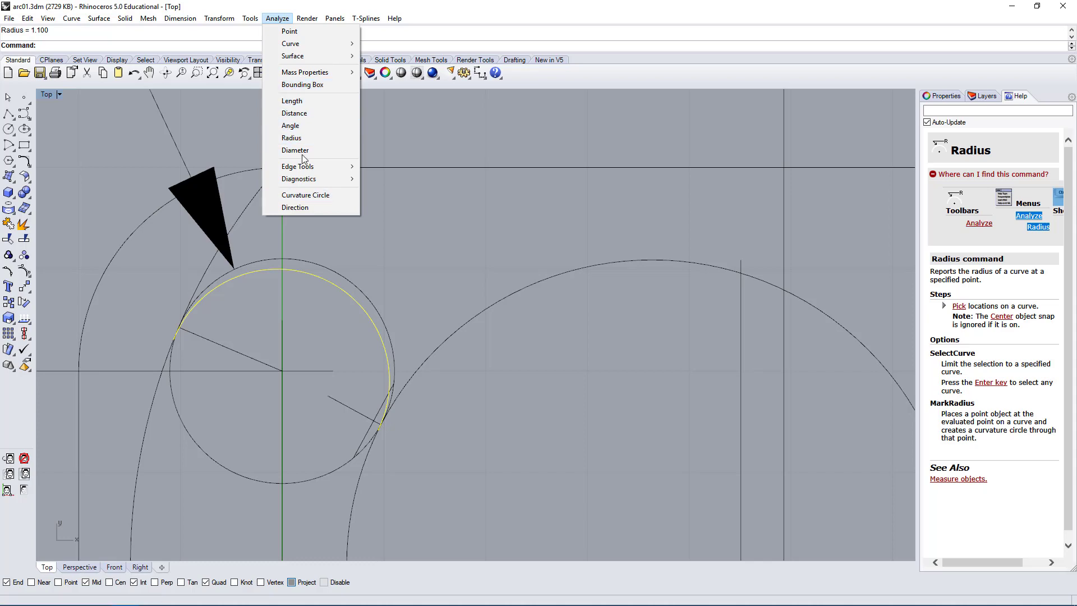
click(493, 258)
Delete the small circle's radius dimension above the plate's corner.
scroll(487, 248, down, 8)
right_drag(380, 311, 390, 461)
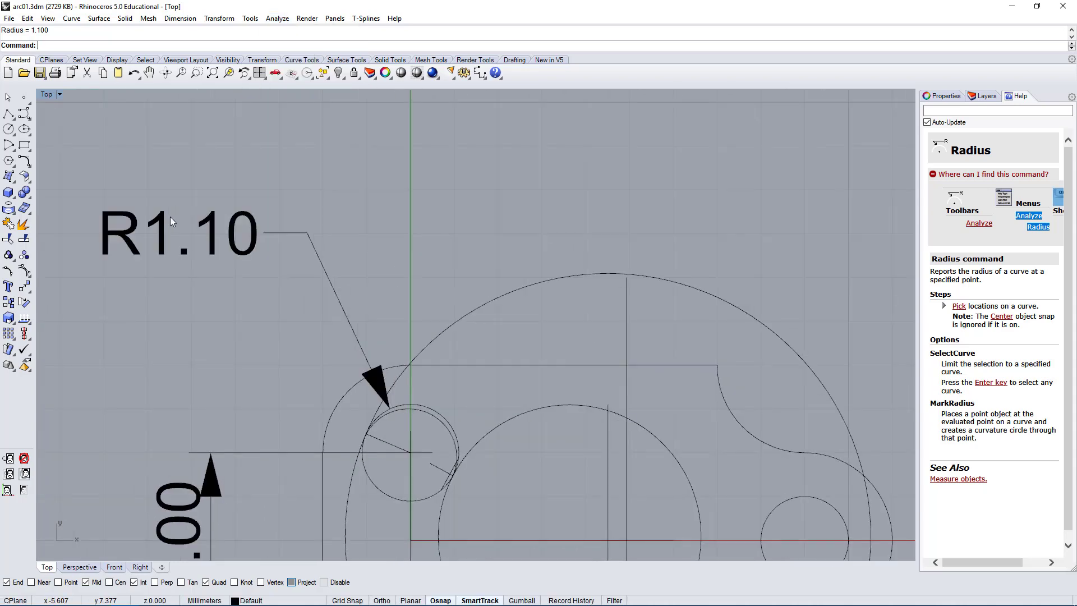
click(173, 221)
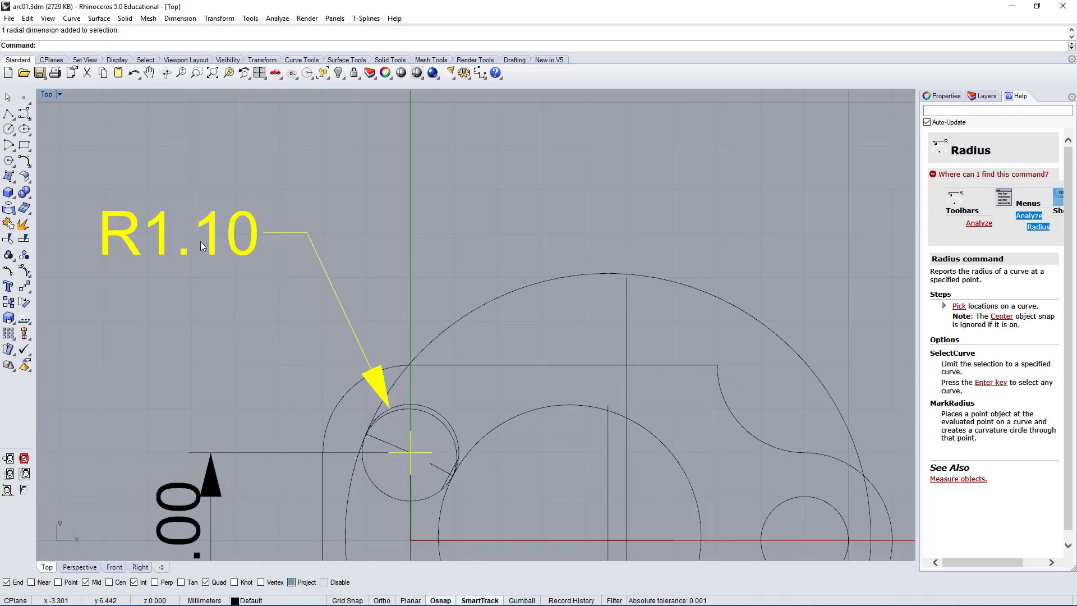
right_drag(247, 209, 264, 136)
key(Delete)
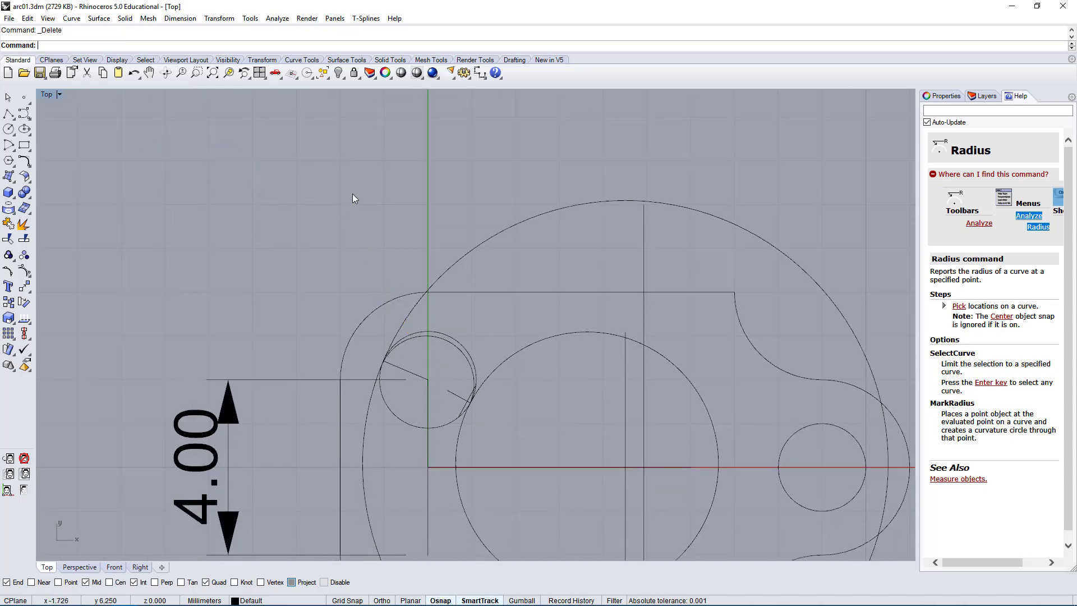
Measure the small circle's radius again and highlight its three-decimal value.
scroll(399, 260, up, 5)
click(382, 225)
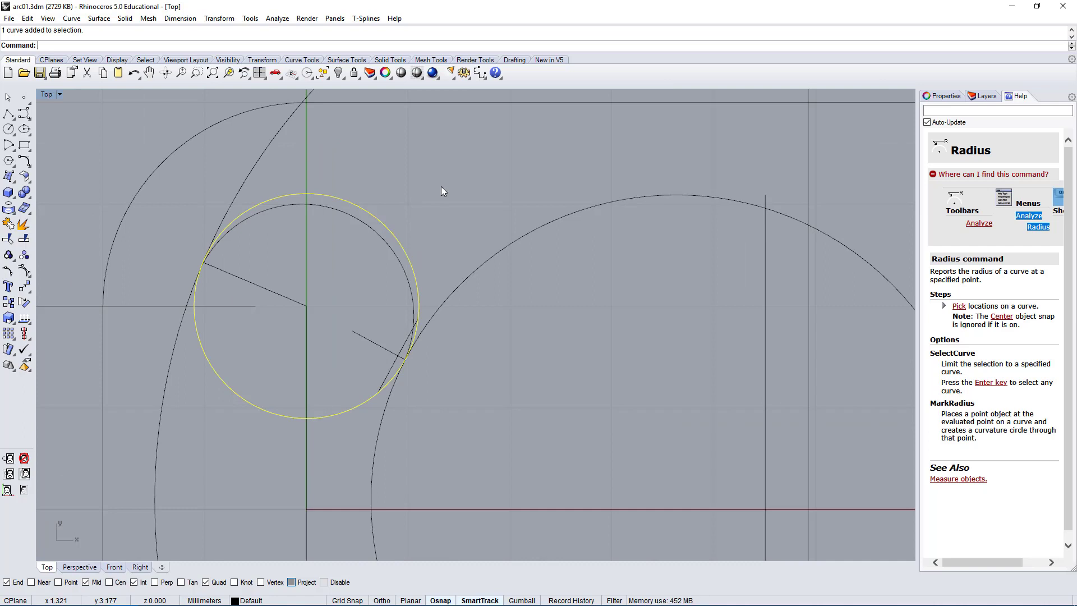
right_click(345, 200)
drag(31, 34, 72, 33)
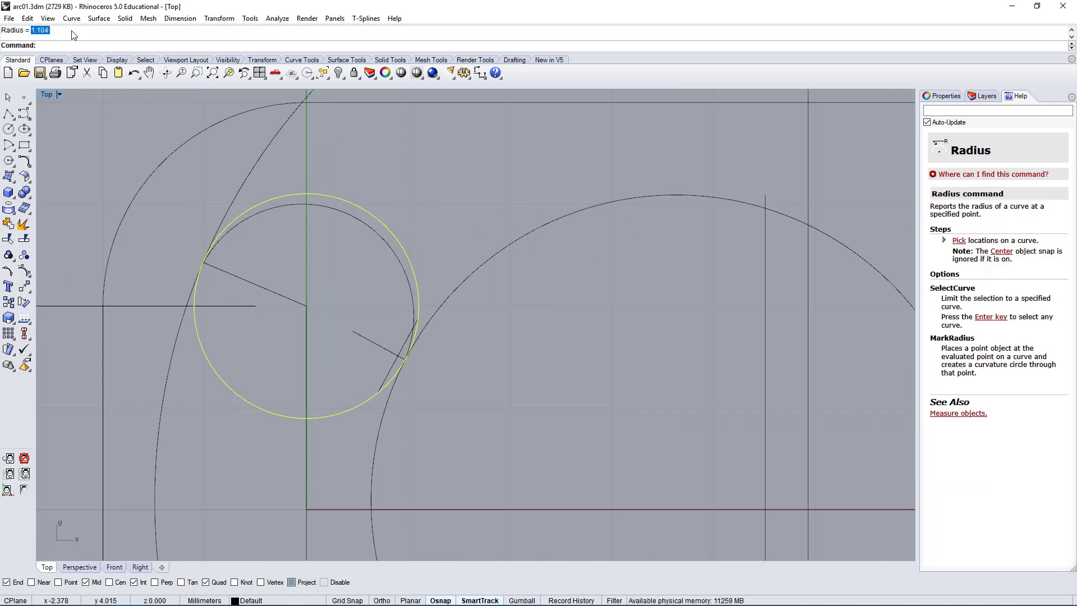
click(450, 199)
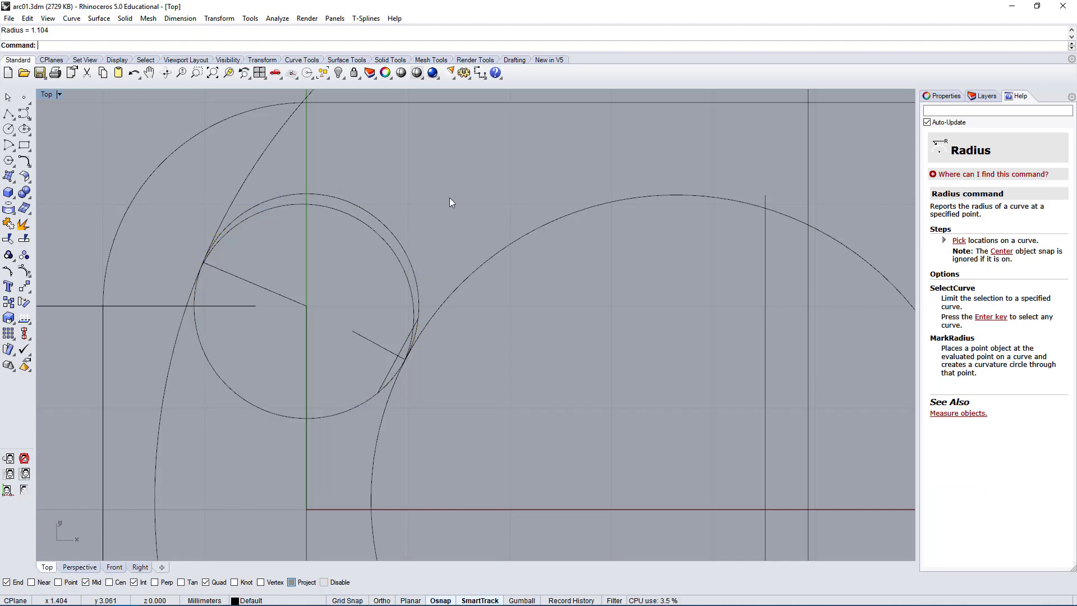
Delete the small circle, the radius 1.1 arc and the short construction lines at their tangent points.
click(398, 236)
key(Delete)
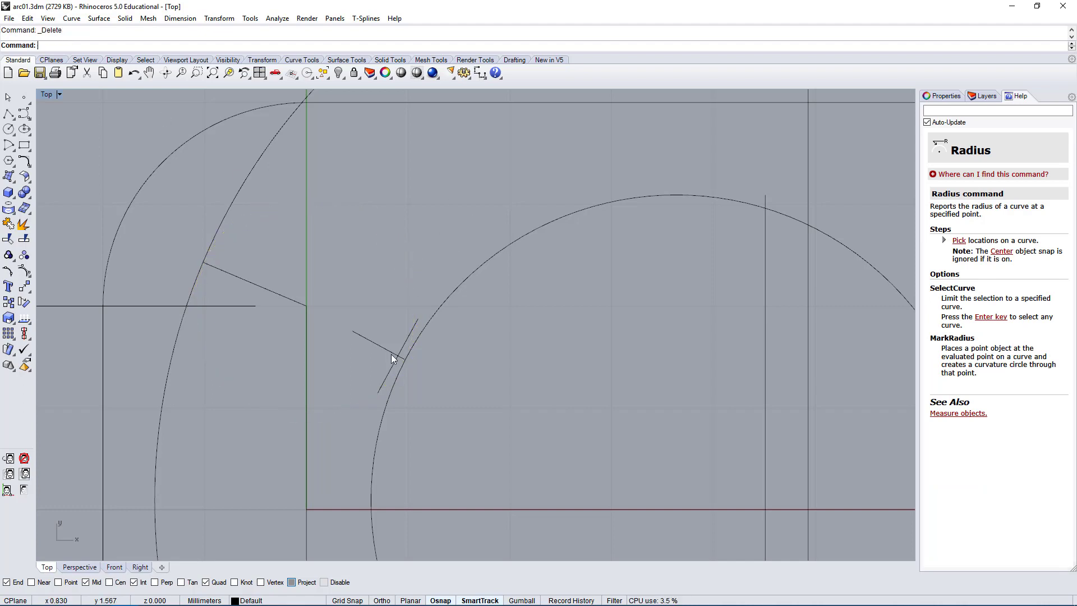
click(402, 351)
key(Delete)
Draw a Tangent, Tangent, Radius arc of radius 1.104 between the large and medium circles, choosing the upper arc.
click(72, 18)
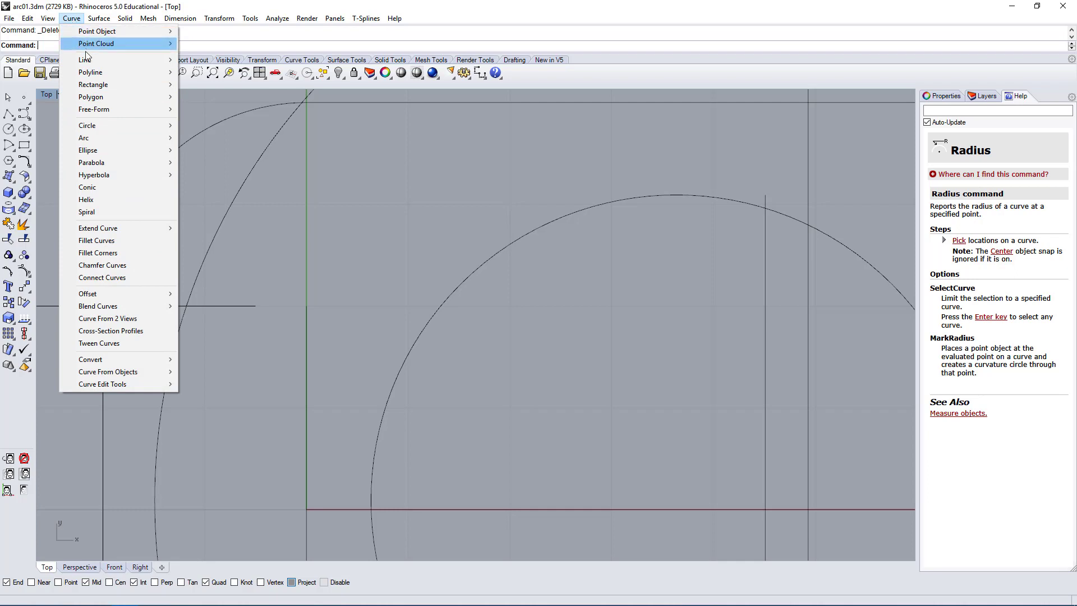
mouse_move(104, 138)
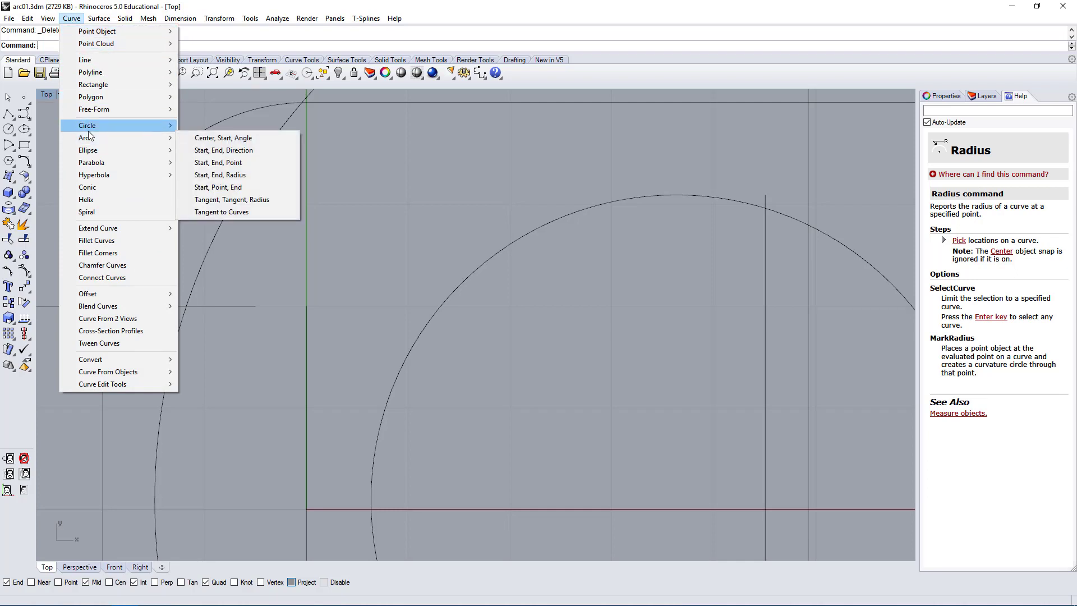
click(241, 200)
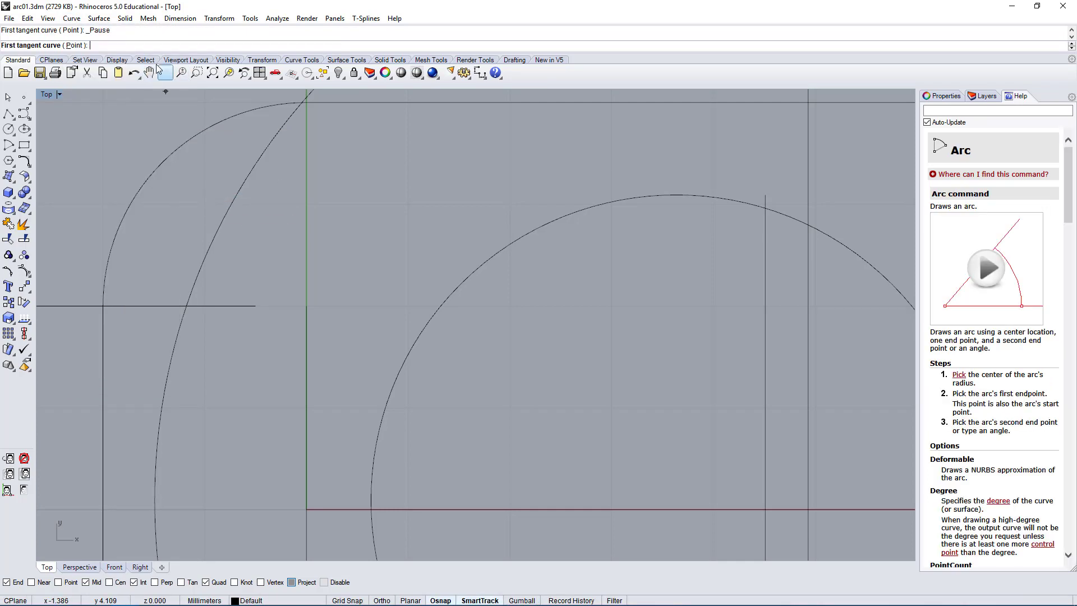
click(225, 226)
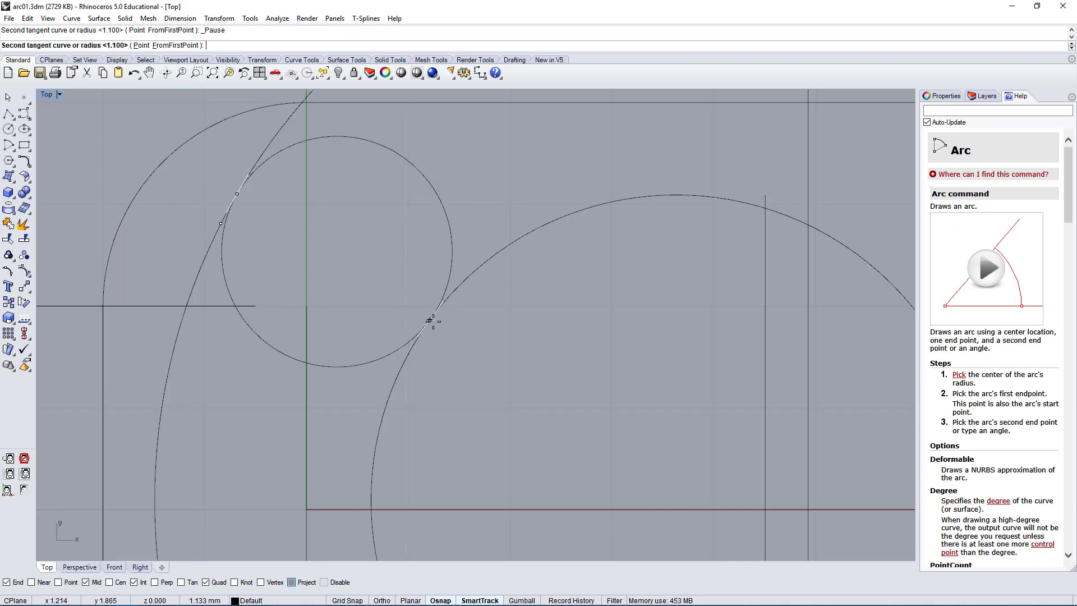
click(431, 320)
text(1.104)
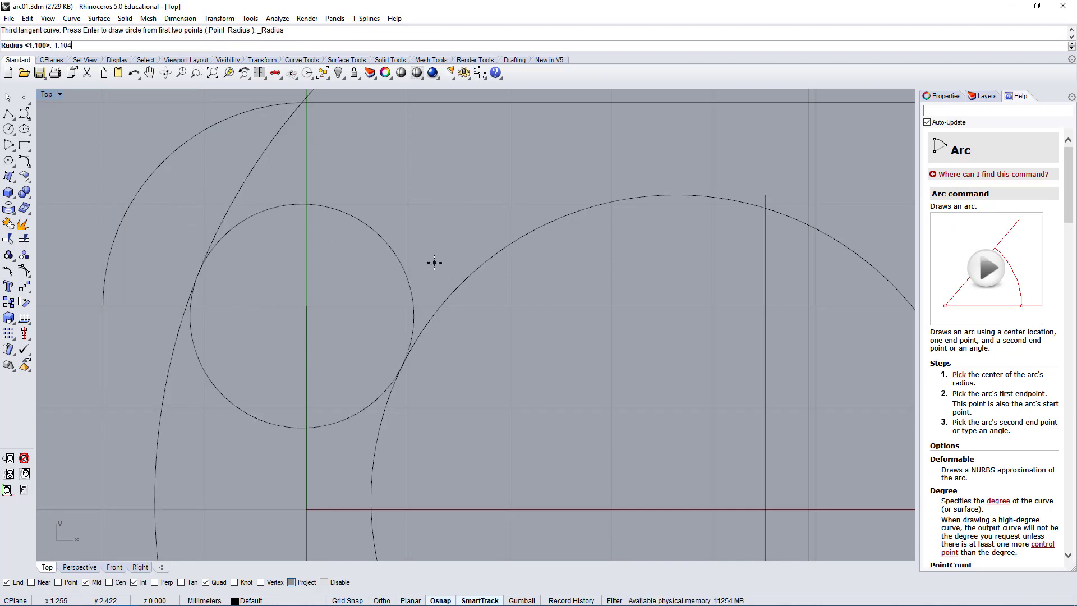
key(Return)
click(495, 178)
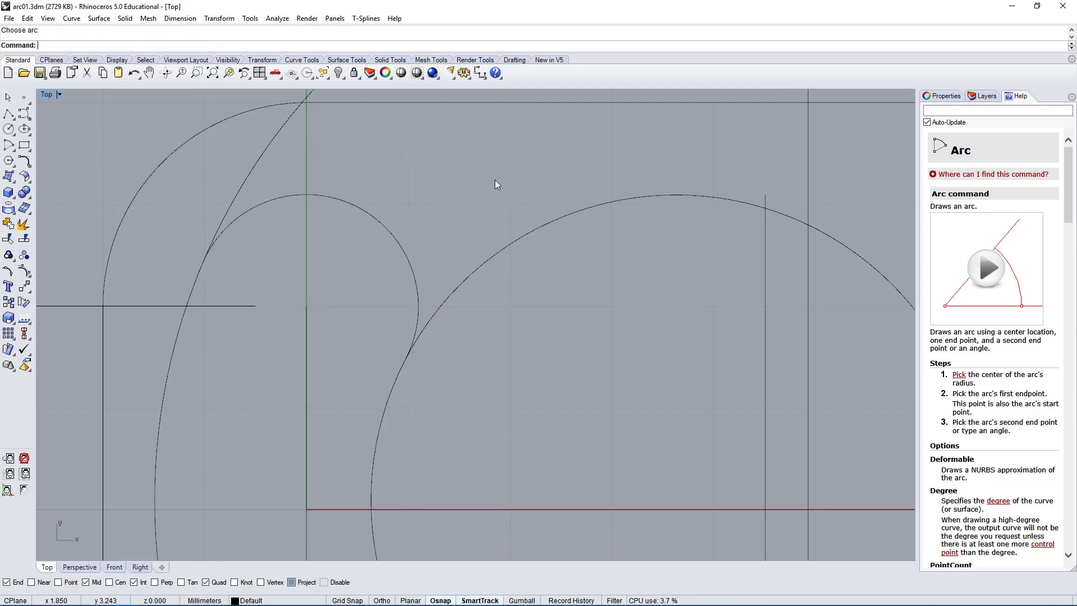
Turn on the Cen object snap and draw a short one-segment polyline from the new arc's center.
click(385, 229)
scroll(303, 304, up, 6)
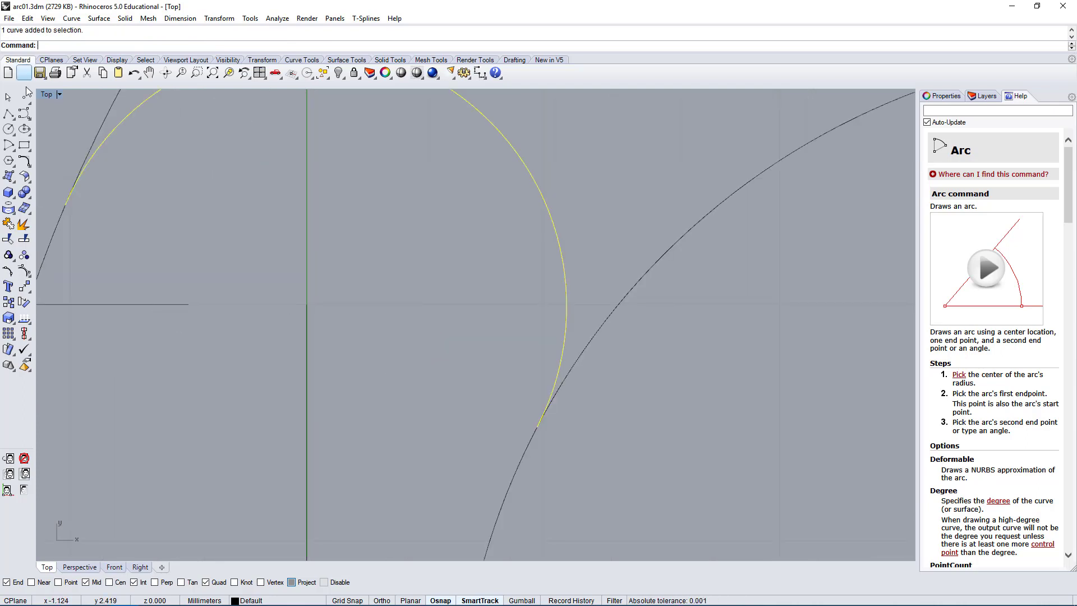
click(8, 116)
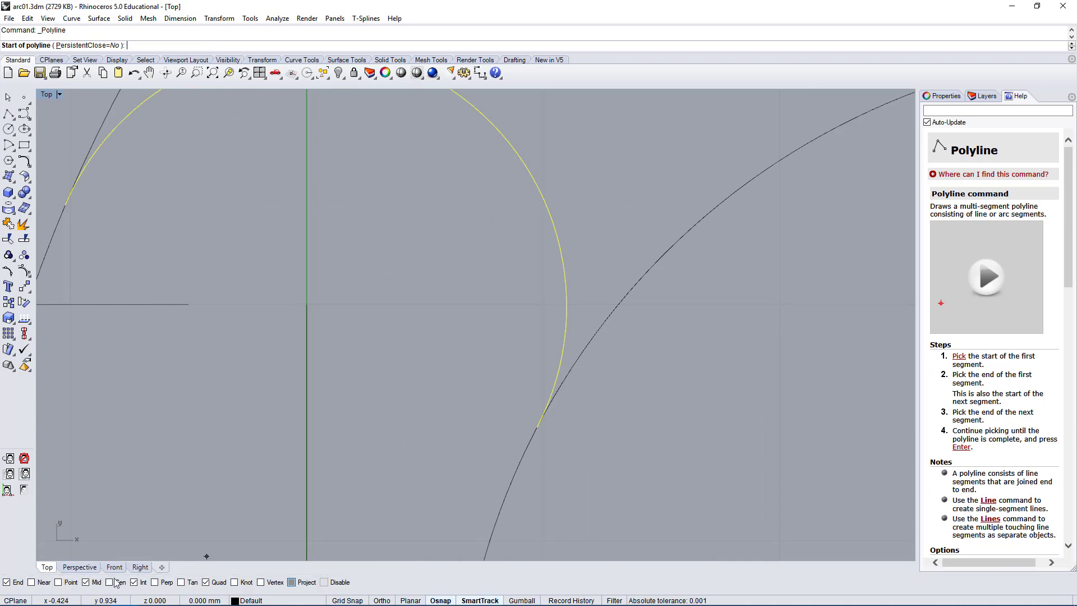
click(306, 306)
click(352, 316)
scroll(317, 316, up, 8)
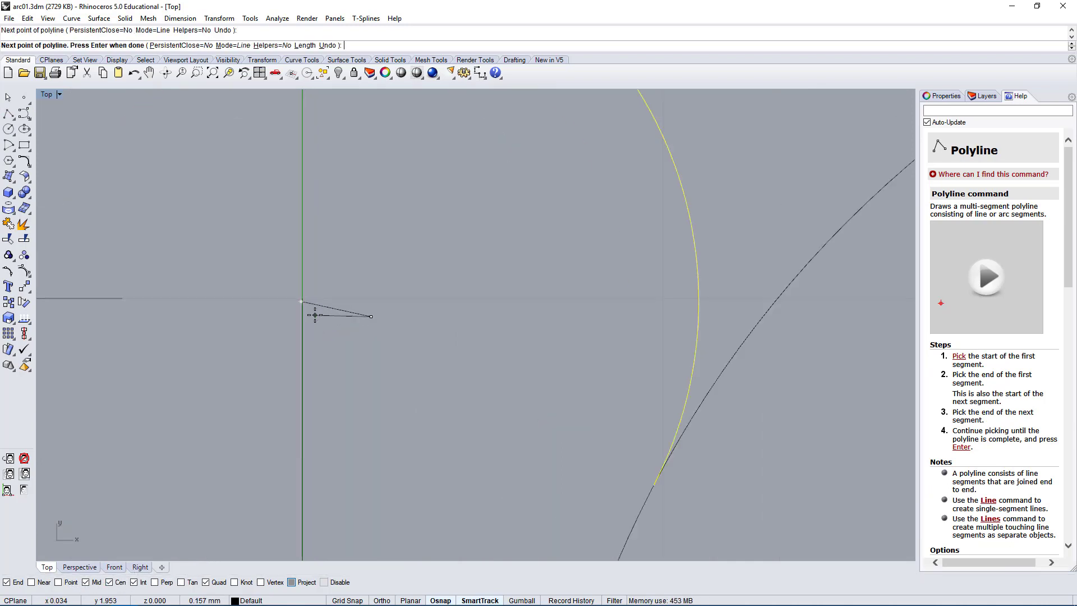
right_click(352, 354)
Check the polyline's start against the vertical axis up close, then delete the polyline.
click(323, 301)
scroll(300, 302, up, 18)
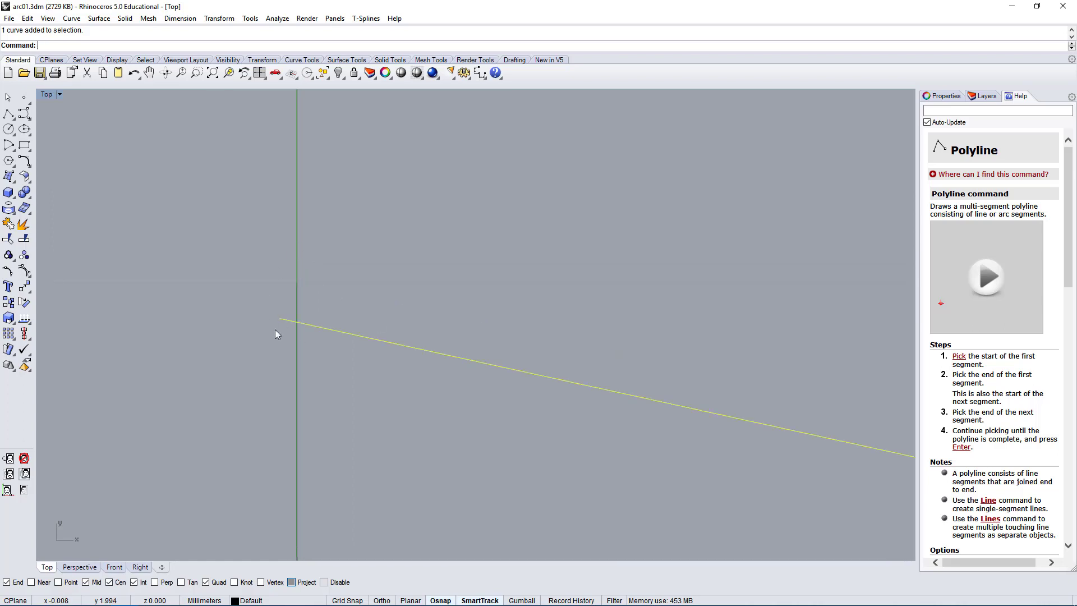
scroll(442, 293, down, 15)
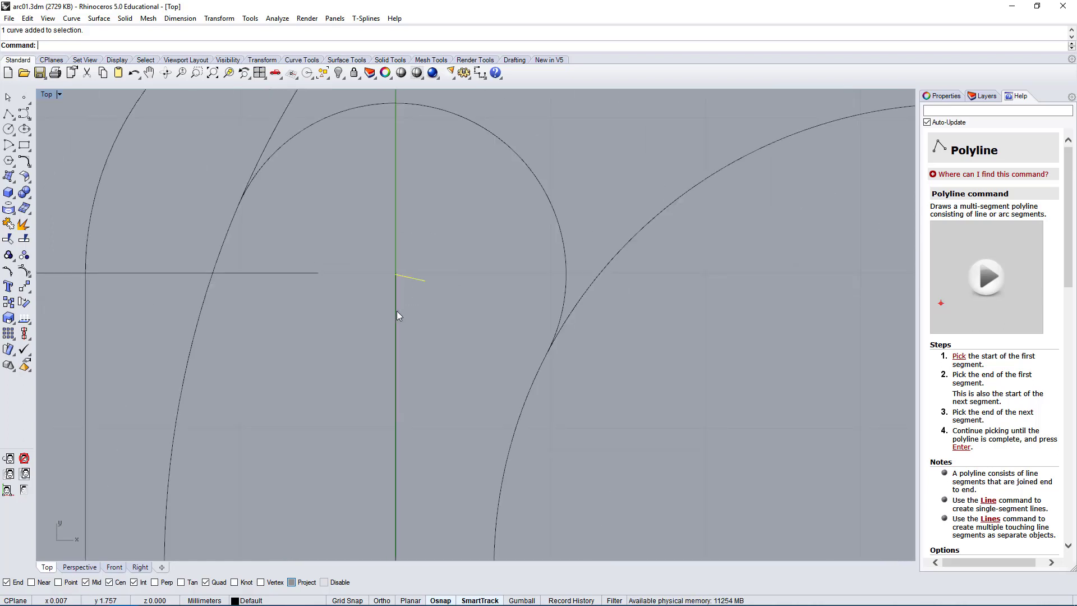
key(Delete)
Select the new arc and compare the slot's end with the annotated reference drawing beside the plate.
scroll(436, 300, down, 10)
right_drag(475, 277, 349, 270)
click(345, 287)
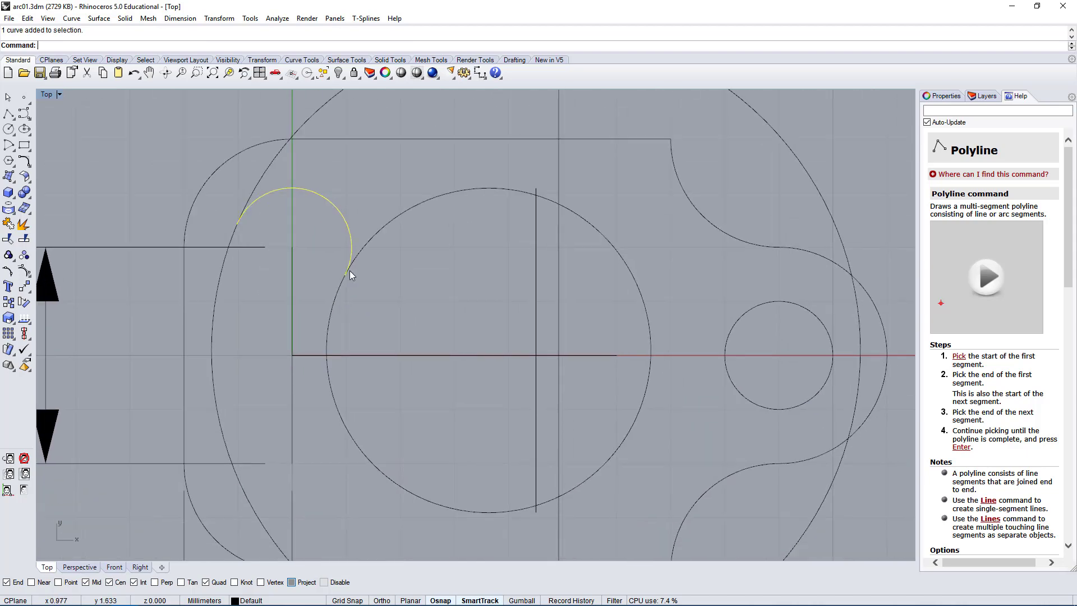
scroll(682, 204, down, 8)
right_drag(793, 251, 482, 391)
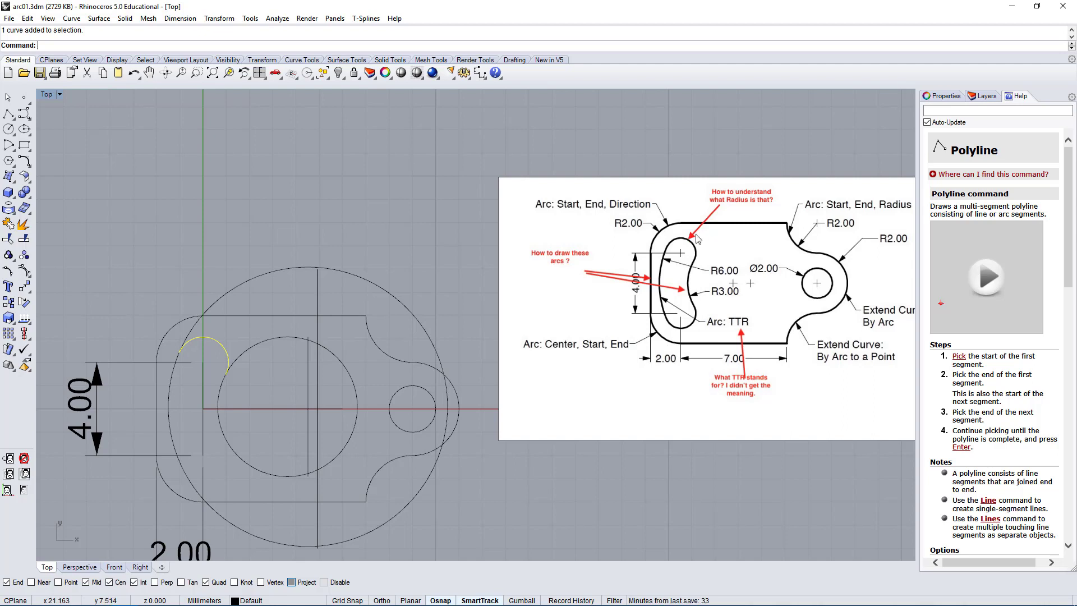
Mirror the slot's upper end arc about the horizontal line through the medium circle's center, keeping the original.
right_drag(285, 385, 377, 378)
text(Mirror)
key(Return)
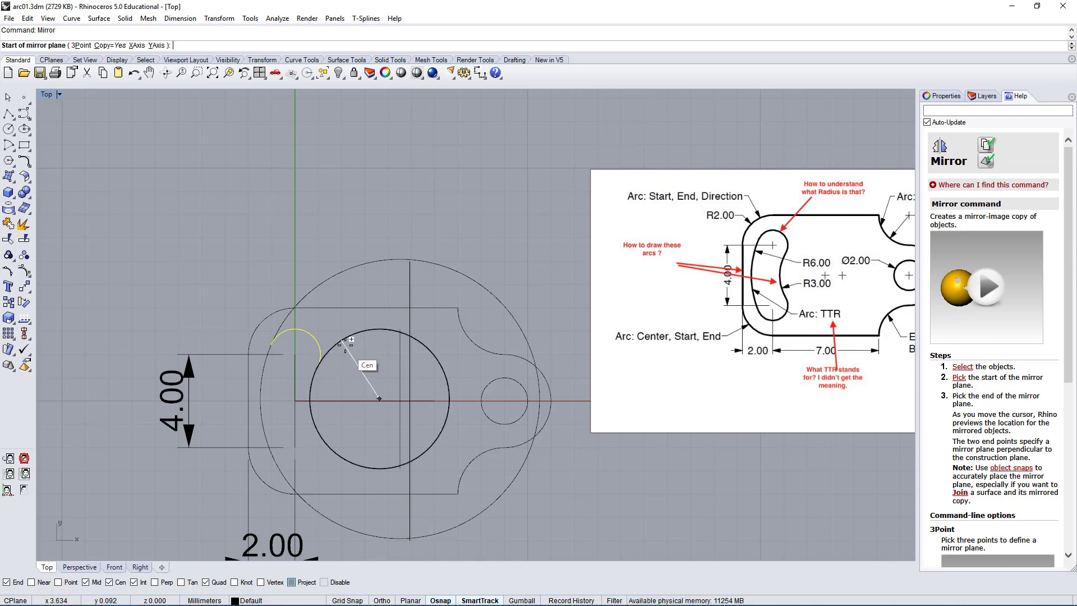
click(343, 343)
shift+click(141, 310)
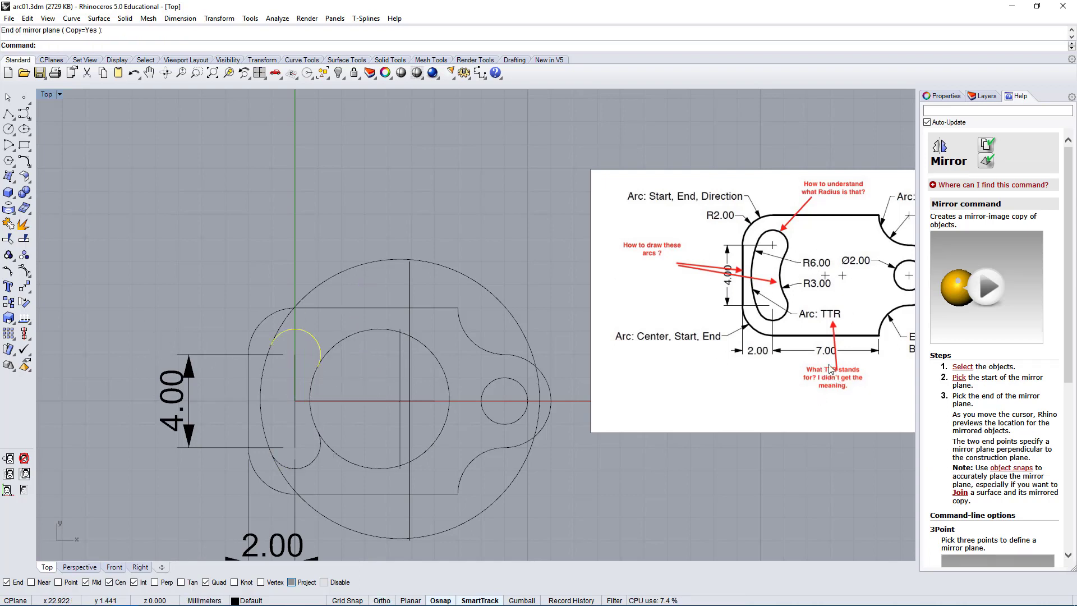
Examine the two slot-end arcs and the places where they meet the medium circle.
right_drag(332, 382, 387, 397)
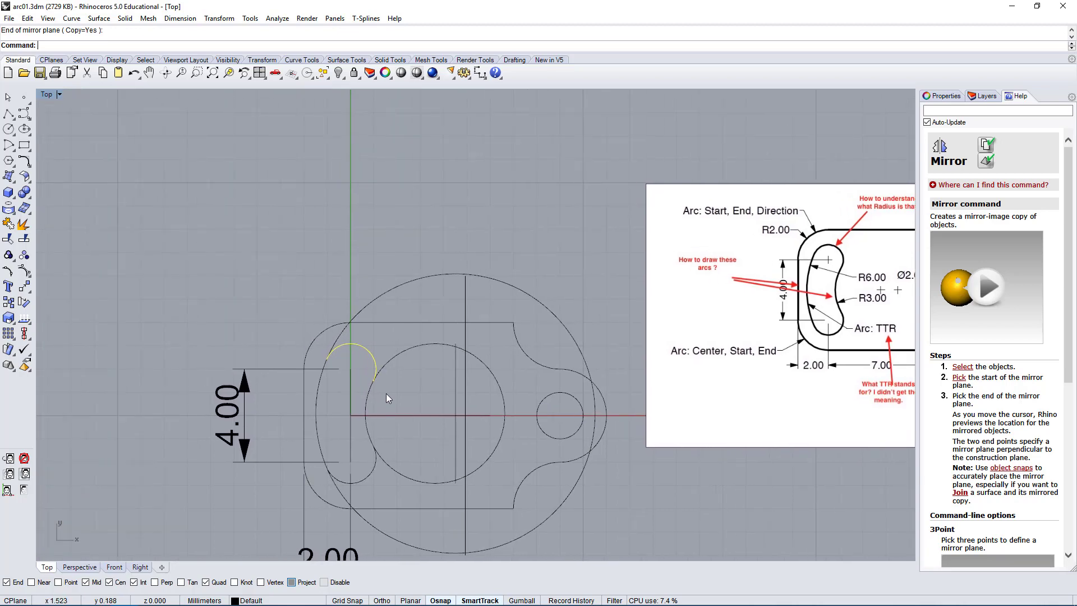
shift+click(370, 475)
right_drag(388, 394, 317, 385)
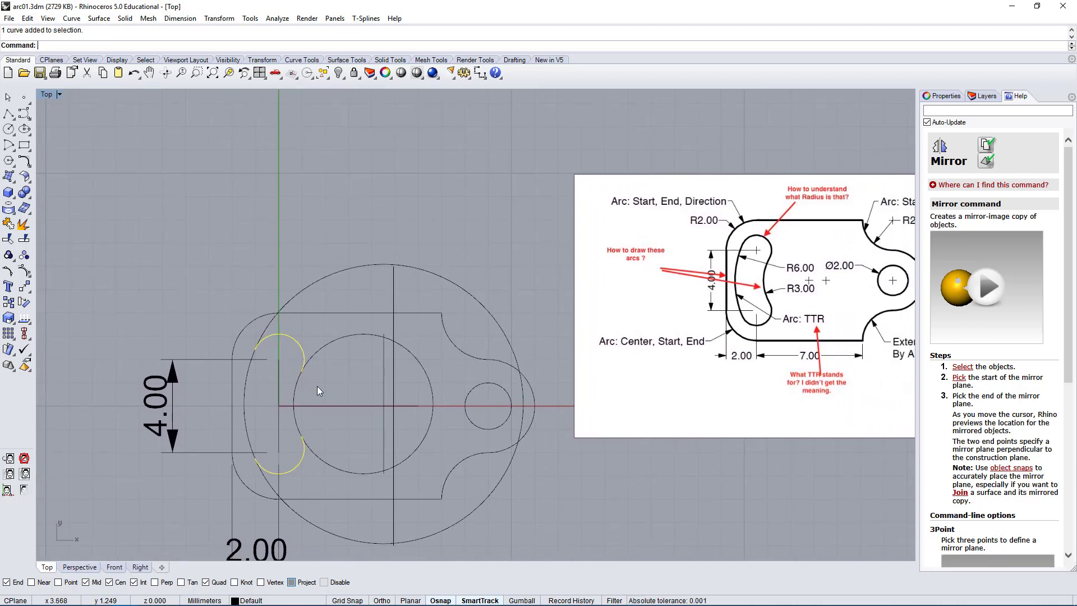
scroll(315, 387, up, 6)
click(354, 365)
click(297, 351)
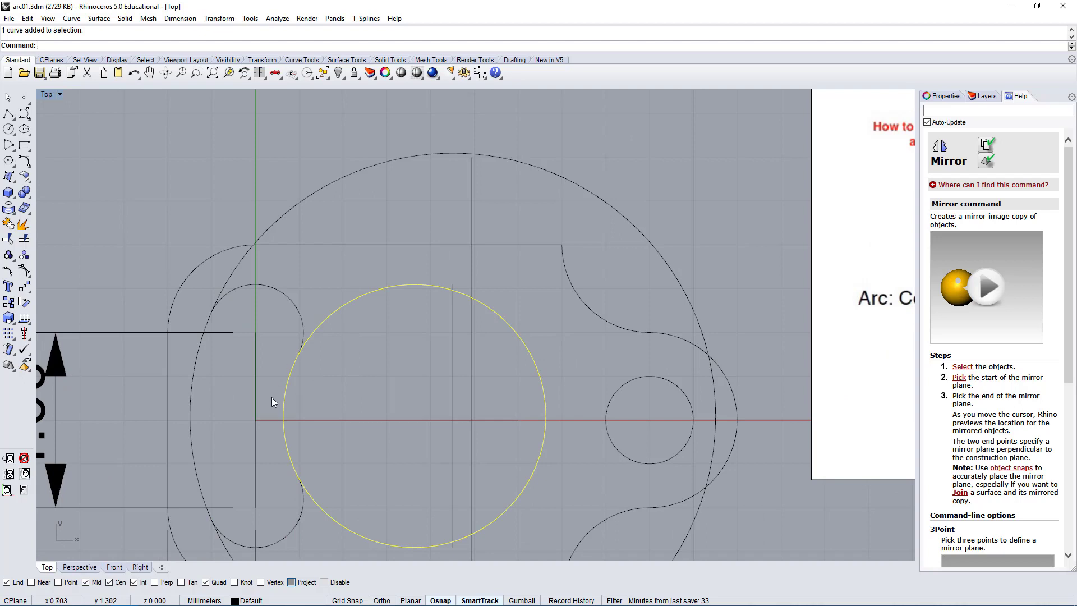
right_drag(338, 513, 455, 484)
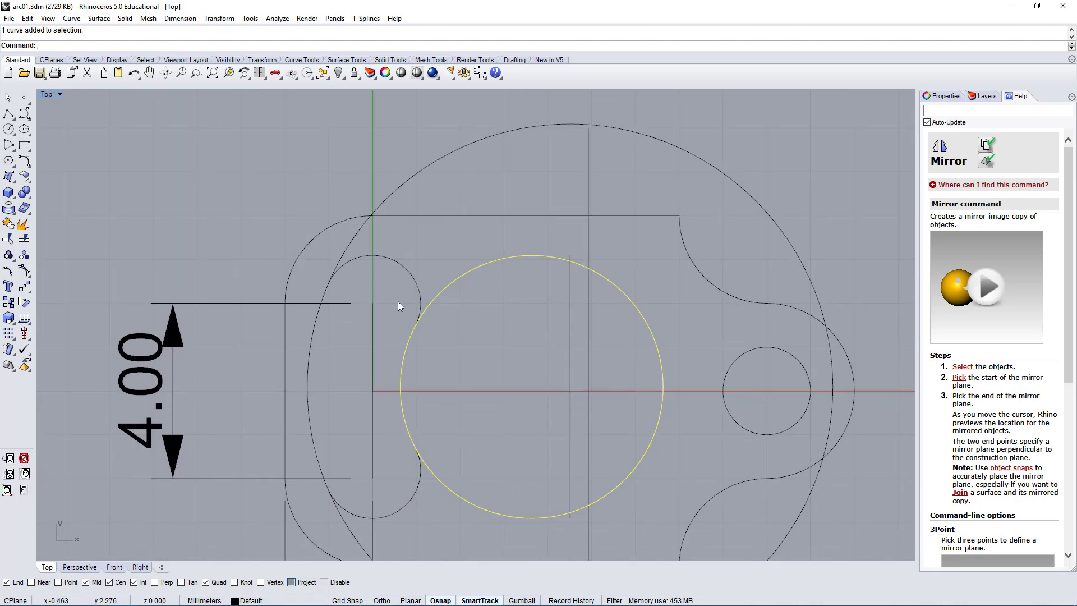
scroll(328, 389, up, 2)
scroll(407, 338, down, 2)
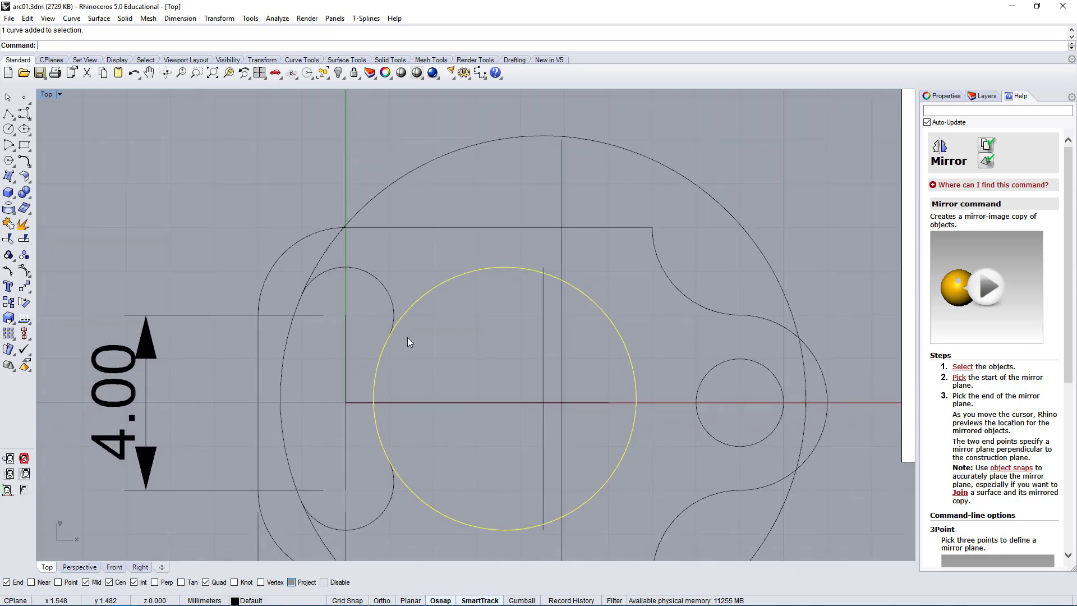
Trim the large and medium circles with both end arcs, keeping only the portions that form the slot's sides.
click(386, 285)
shift+click(389, 511)
text(trim)
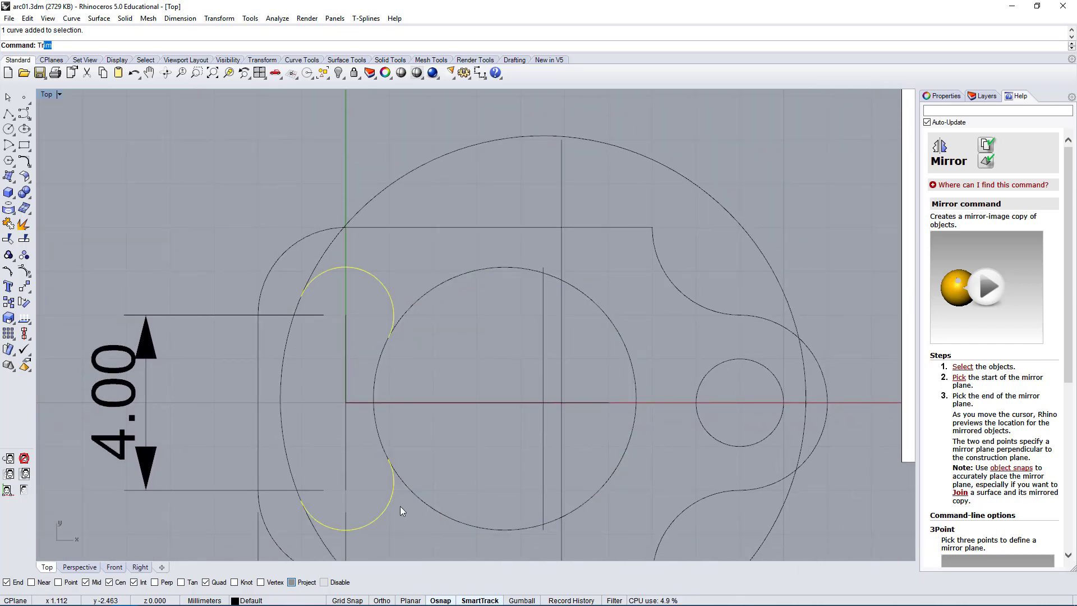
key(Return)
click(323, 265)
scroll(314, 258, down, 2)
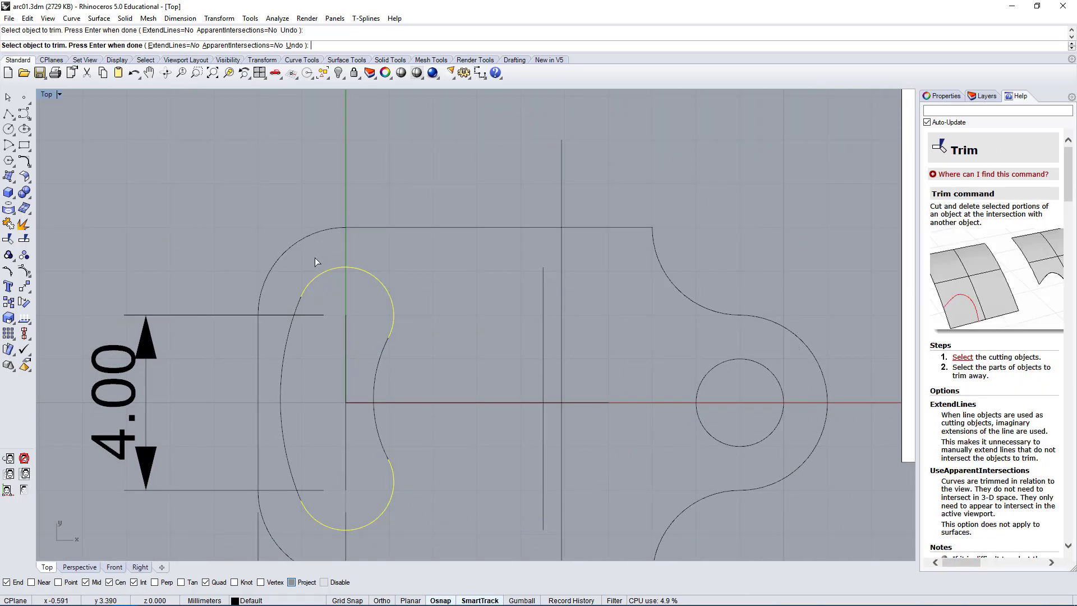
key(Return)
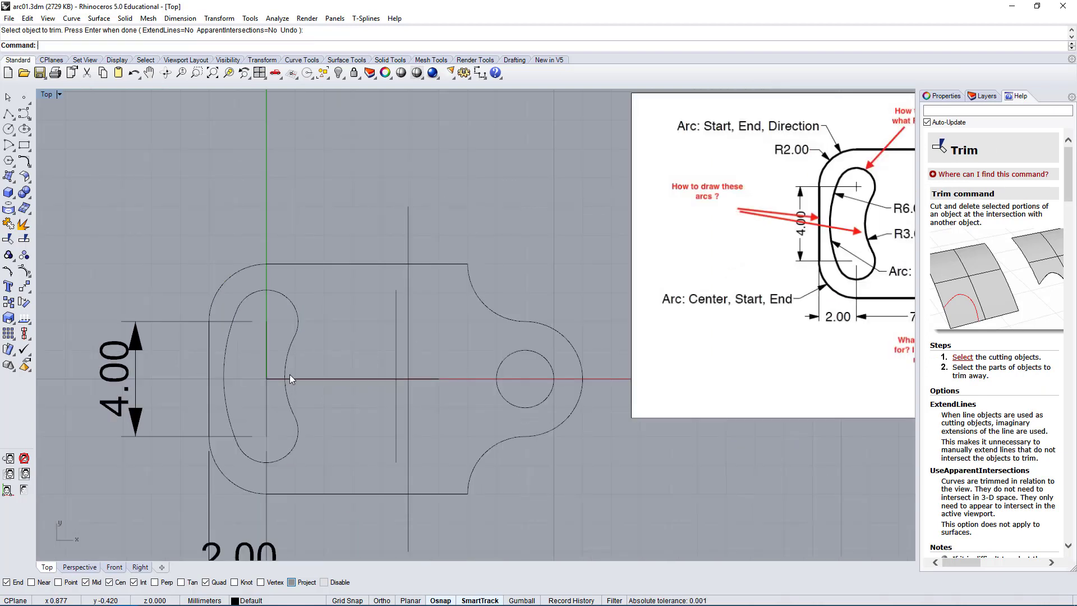
Compare the slot's upper arc with the reference drawing, then delete the 4.00 dimension and the vertical line inside the slot.
click(297, 308)
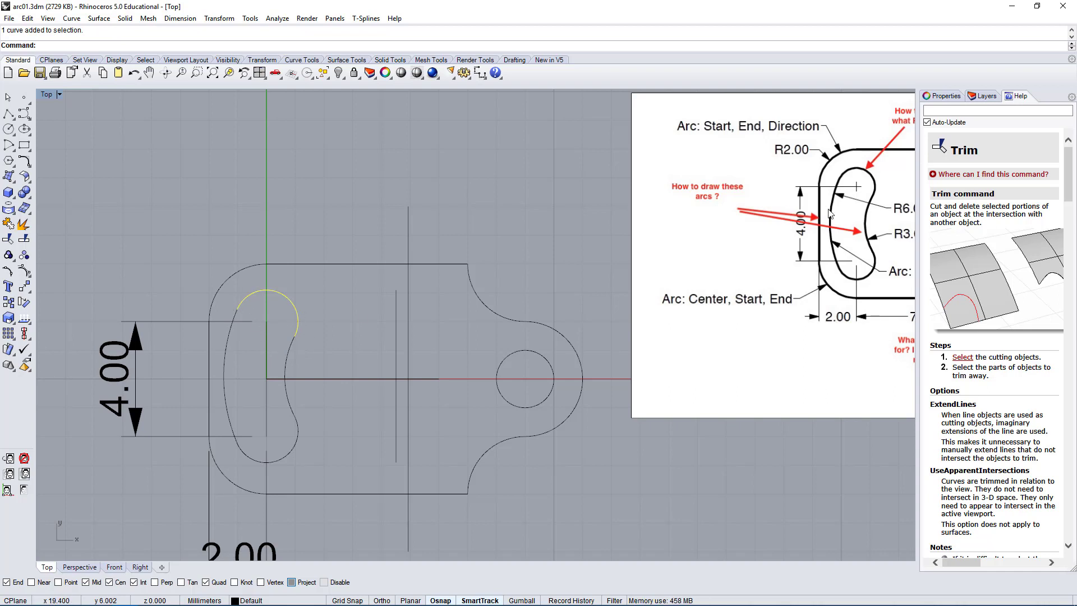
right_drag(830, 213, 666, 283)
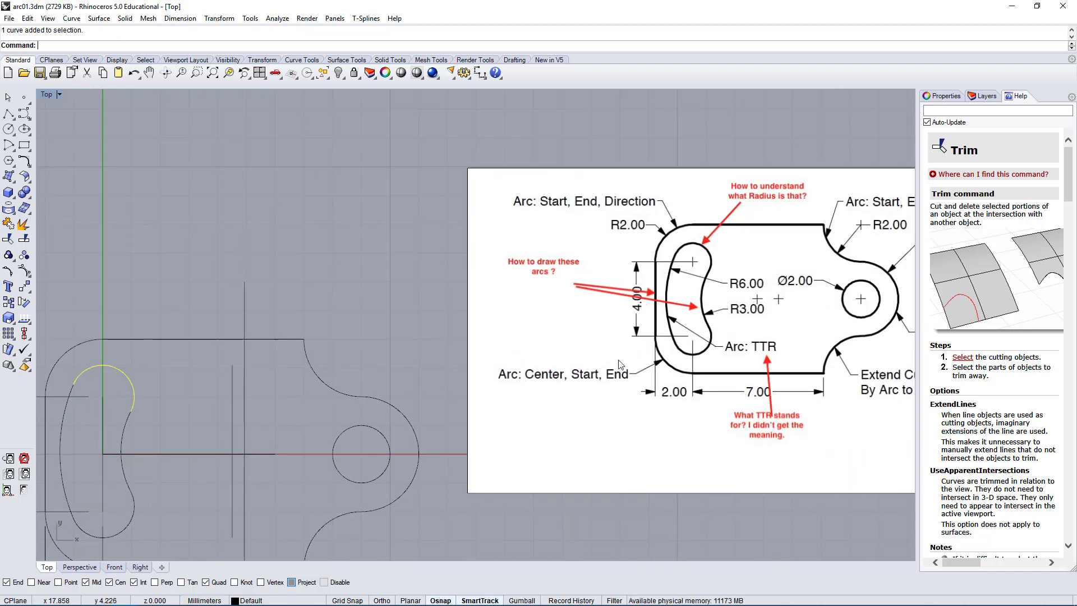
scroll(161, 486, down, 2)
right_drag(161, 486, 375, 353)
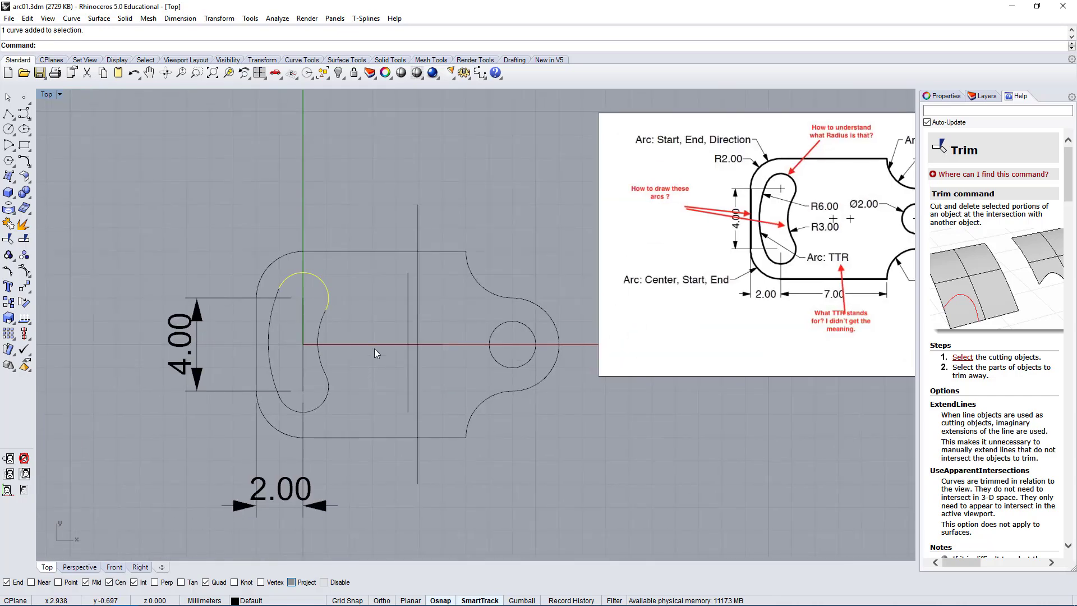
click(237, 262)
drag(146, 422, 147, 422)
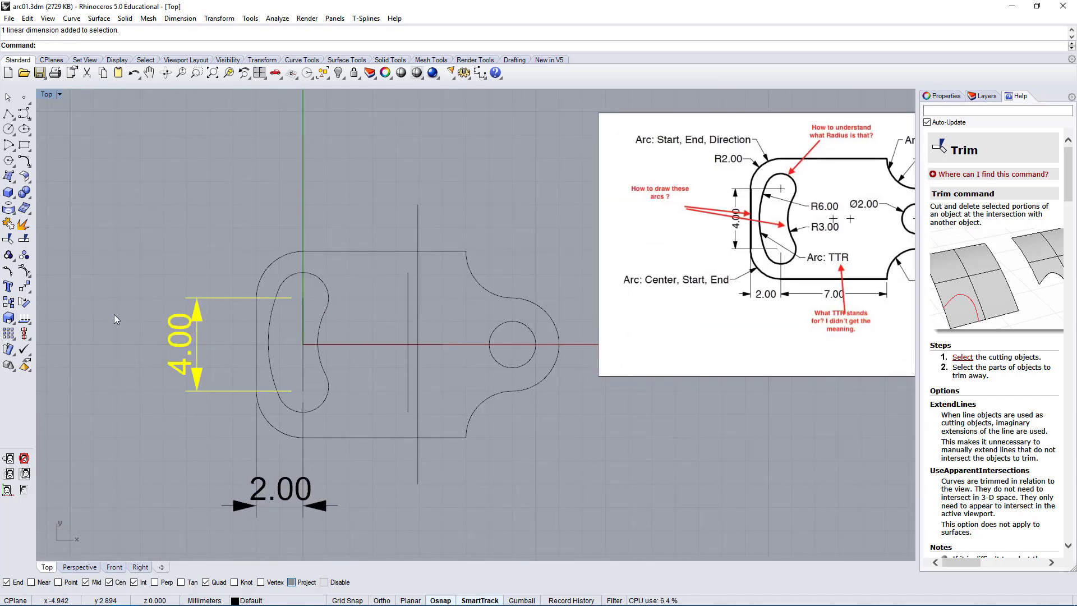
key(Delete)
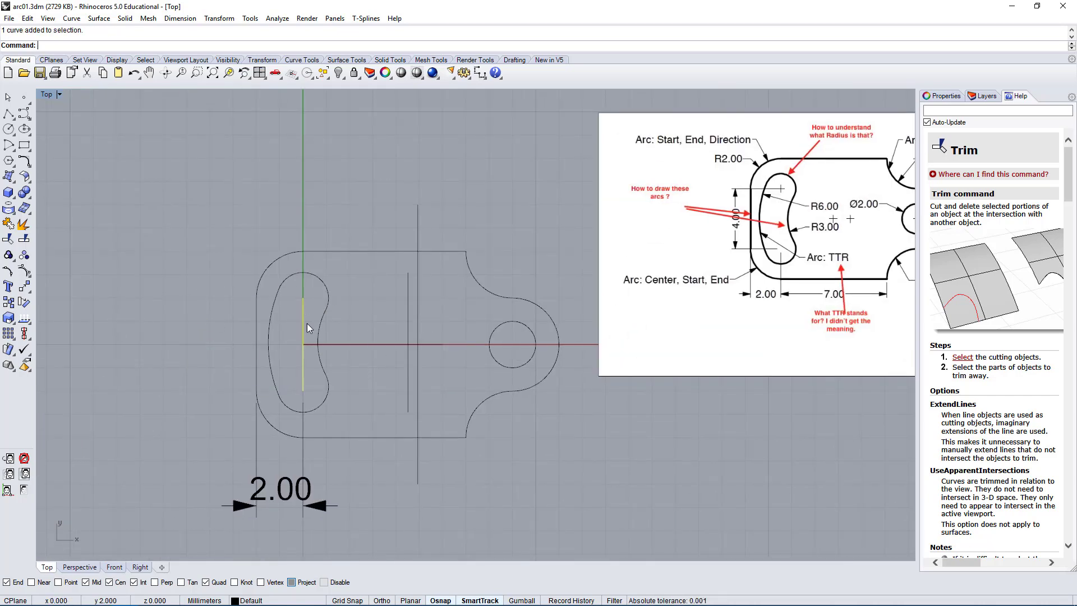
Draw a one-segment polyline from the center of the slot's upper end arc to the center of its lower end arc.
click(8, 114)
scroll(288, 277, up, 3)
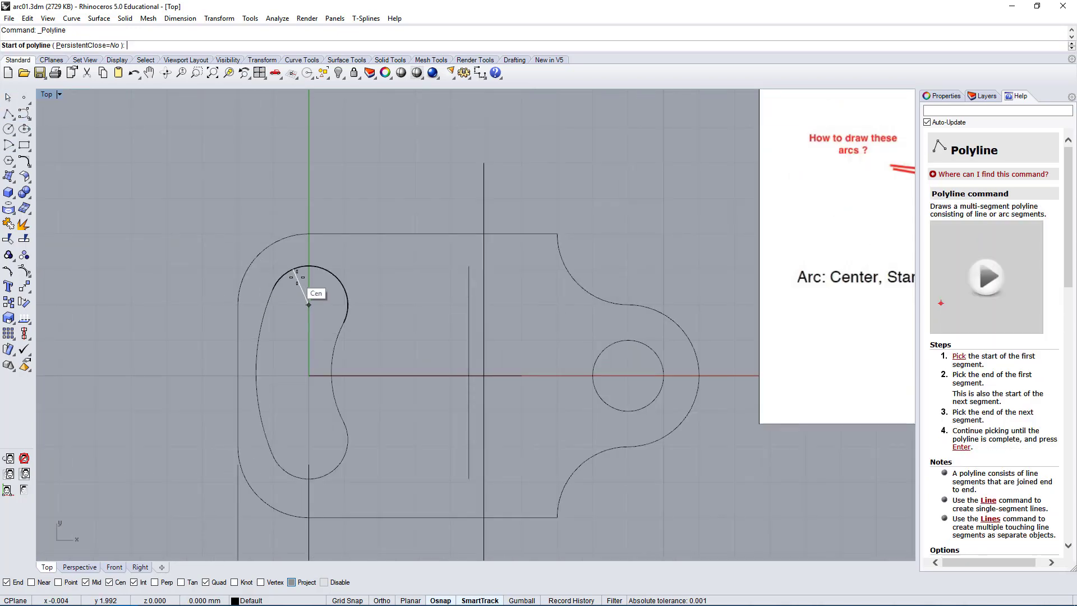
click(308, 289)
scroll(318, 396, up, 2)
click(284, 468)
scroll(310, 466, down, 6)
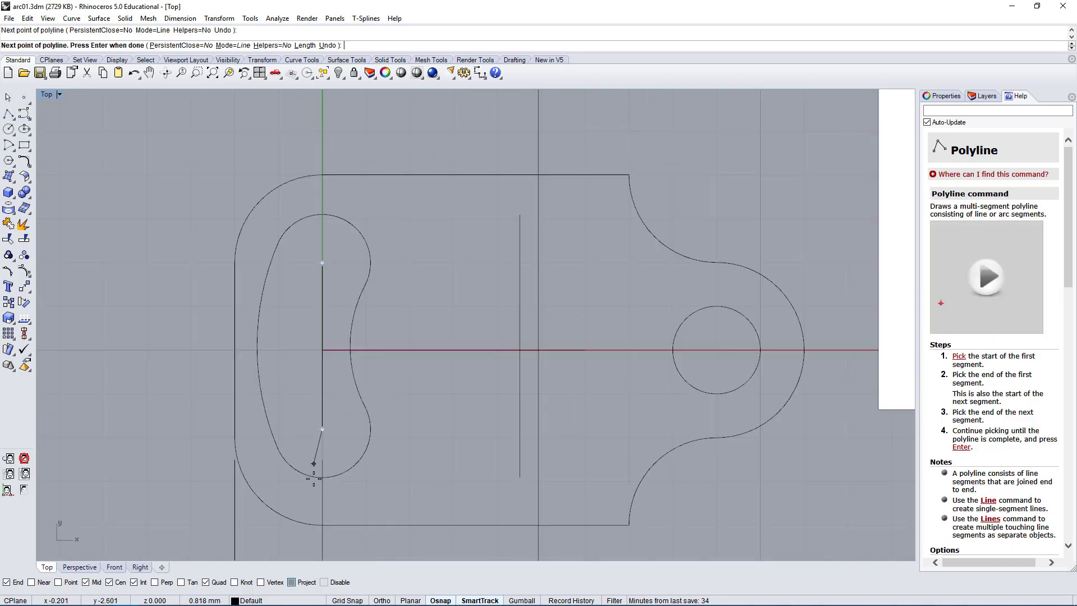
right_click(316, 417)
Measure the length of the line between the two end-arc centers and highlight the reported value.
click(324, 415)
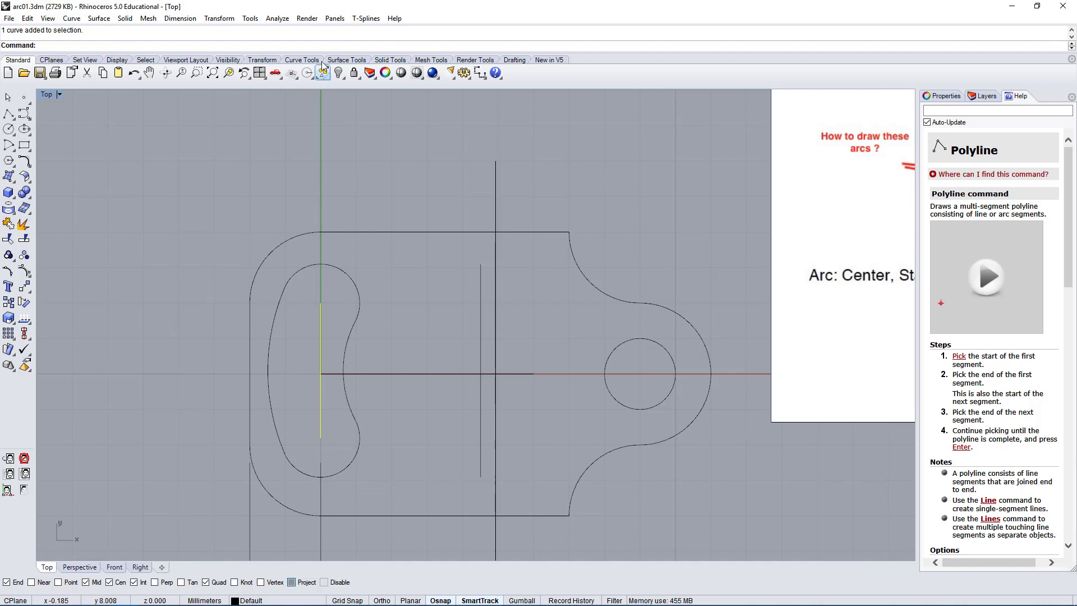
click(273, 20)
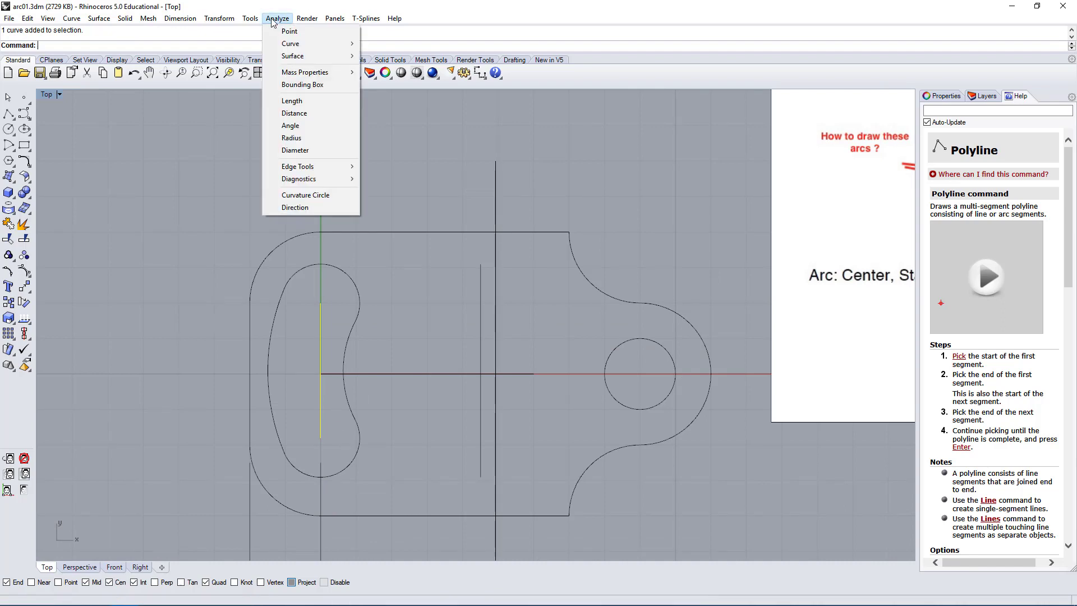
click(294, 102)
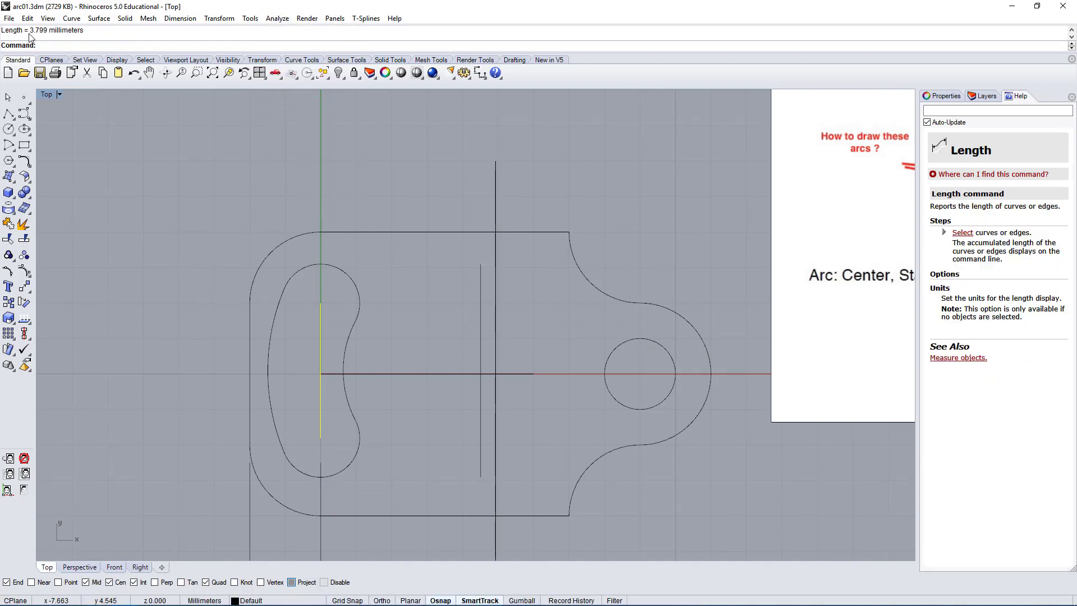
drag(29, 33, 54, 38)
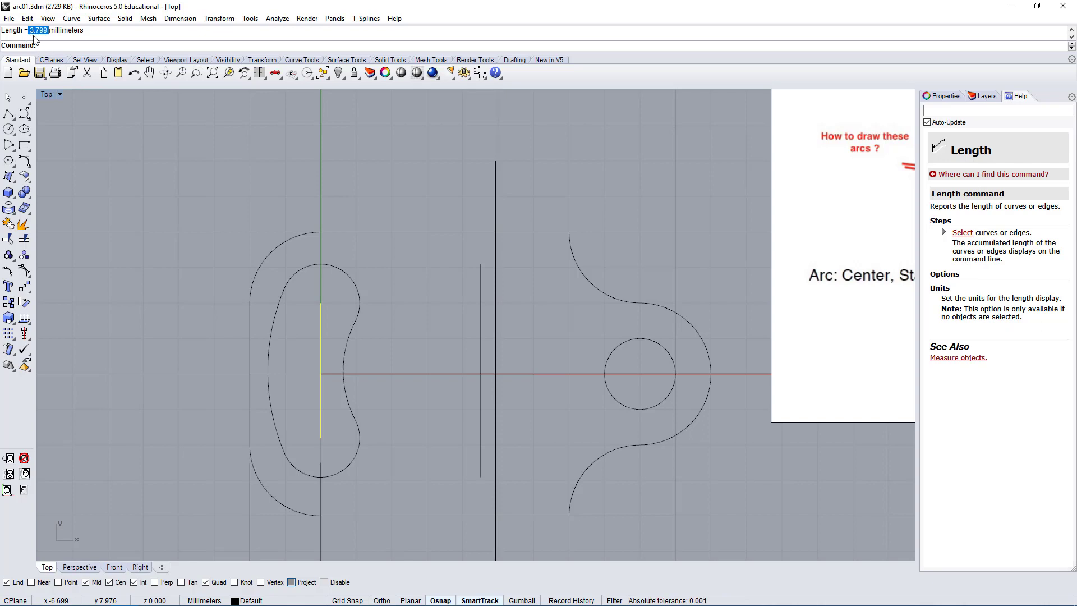
Delete the line between the arc centers and select the slot's upper end arc for comparison with the reference drawing.
scroll(397, 212, down, 4)
right_drag(429, 218, 316, 226)
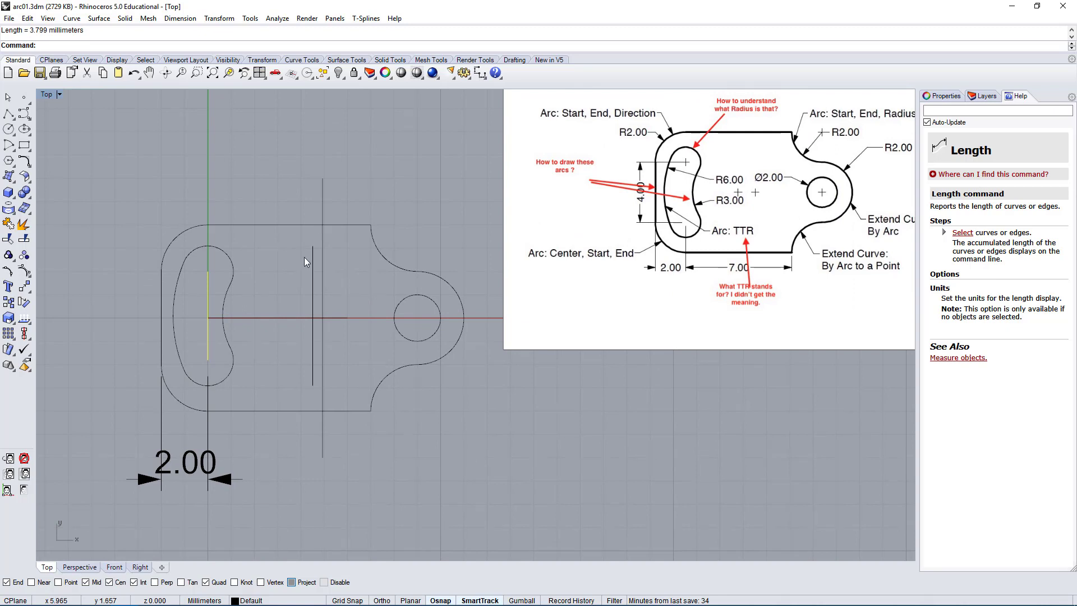
right_drag(267, 259, 236, 345)
scroll(286, 334, down, 4)
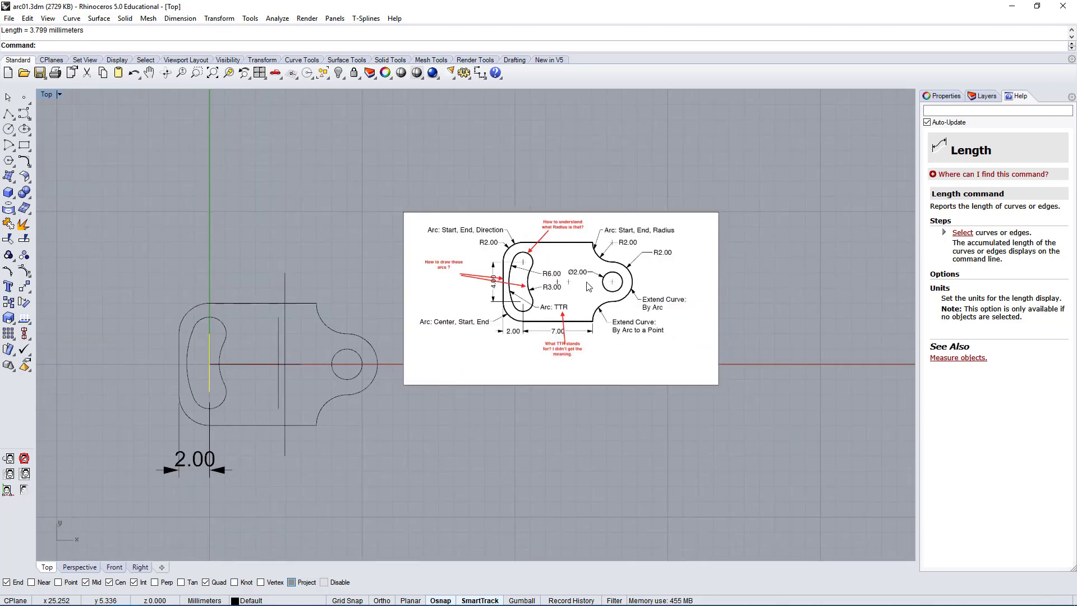
key(Delete)
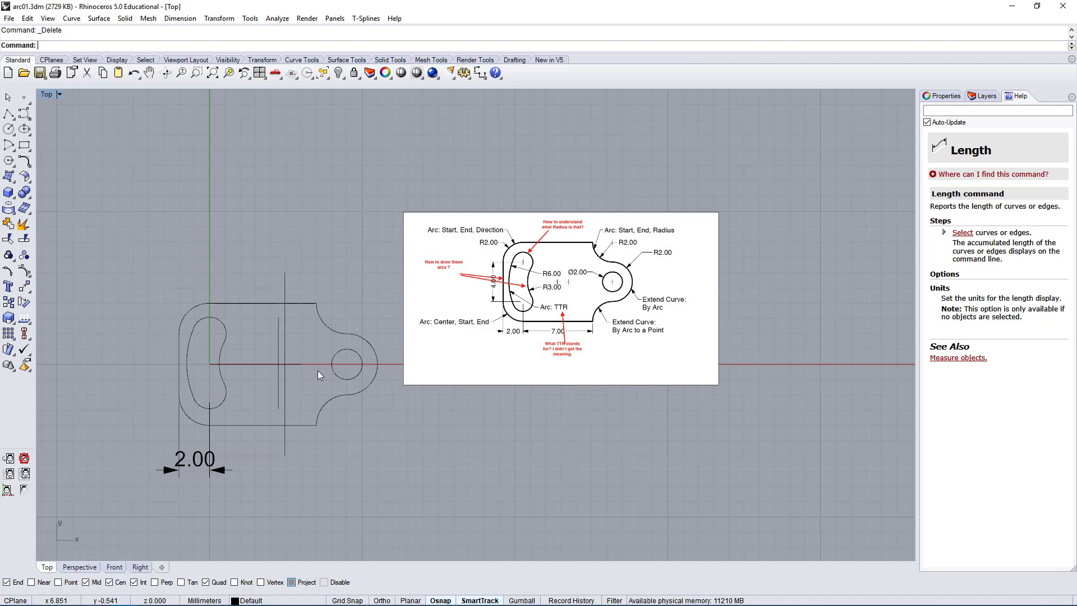
click(223, 326)
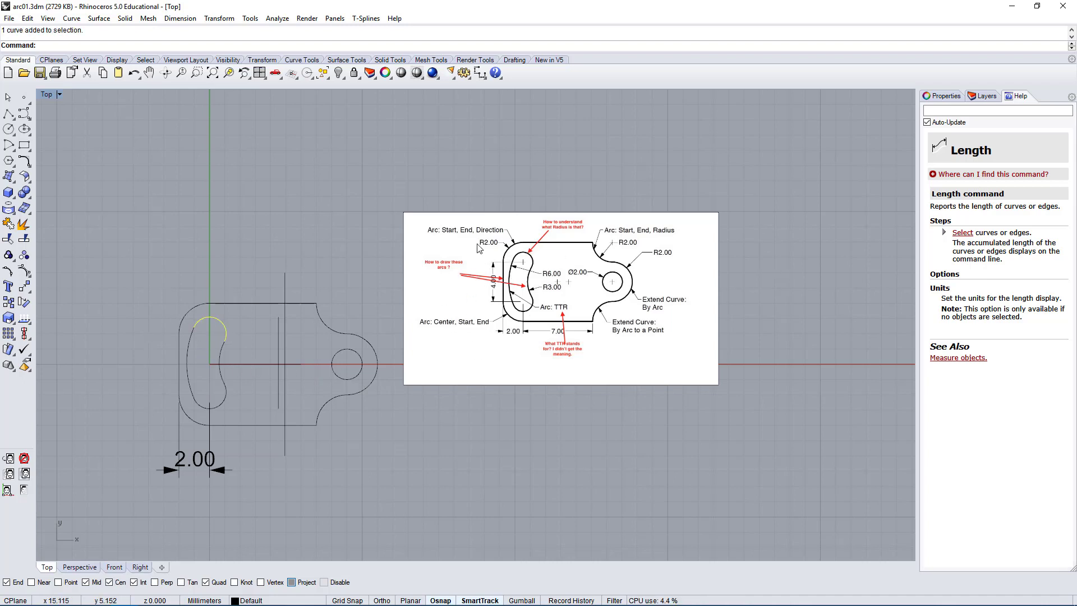
scroll(196, 374, up, 3)
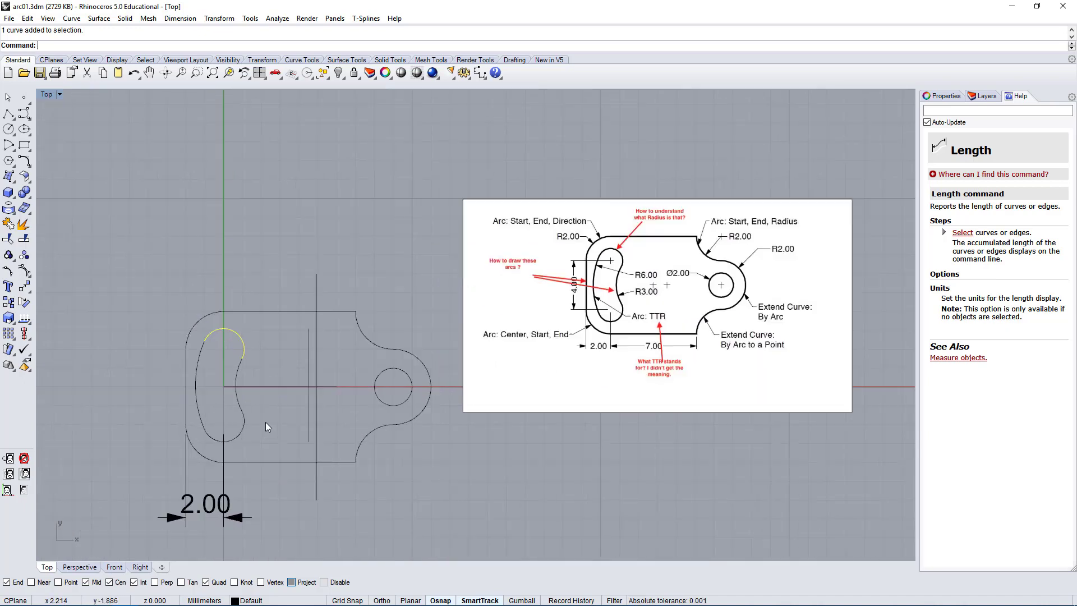